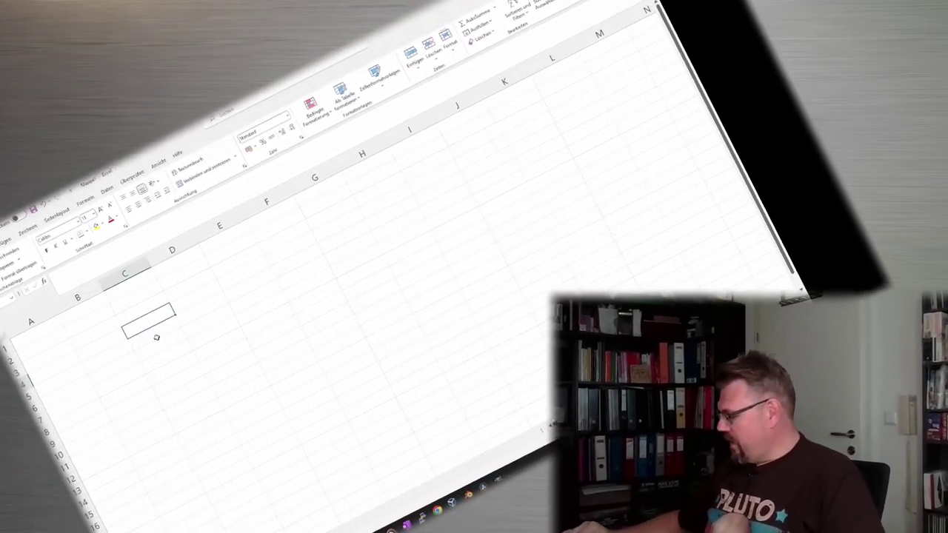
Step: Enter the date 6.12.2012 in C4 and confirm it is recognised as a date
type("6.")
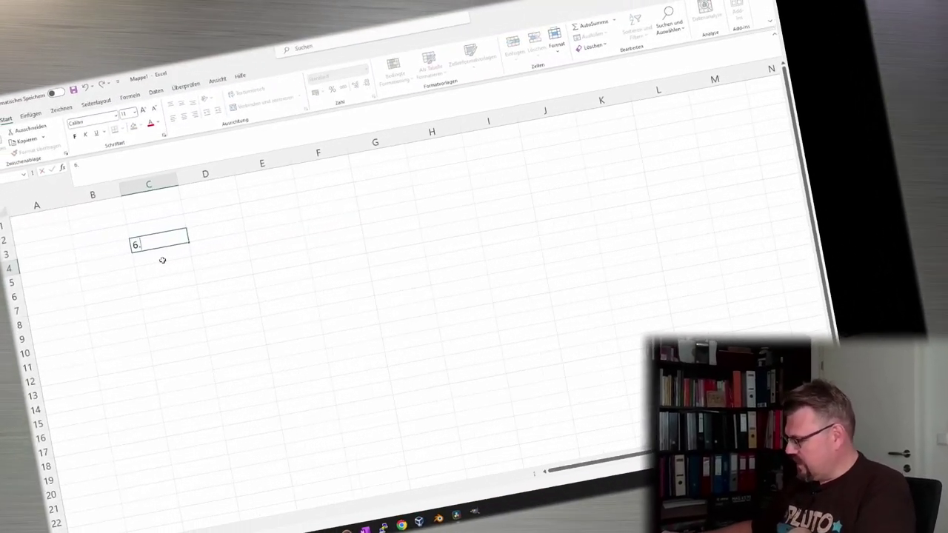
type("12.2012")
key("Return")
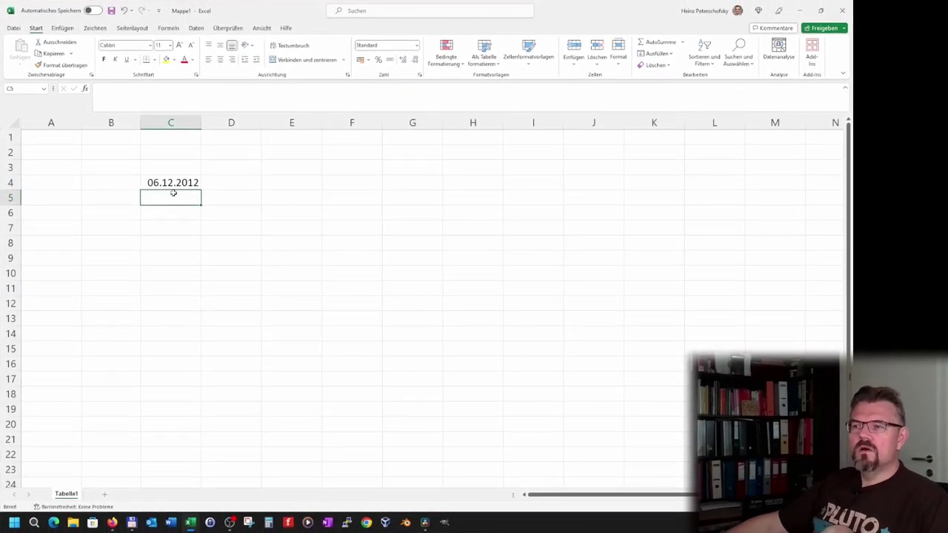
left_click(173, 184)
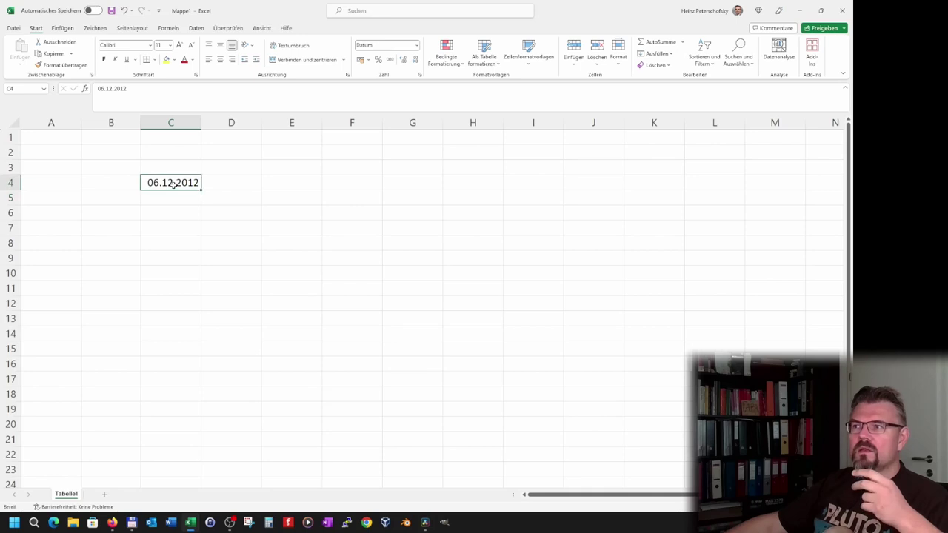
Step: Enter the date 07.12.2012 in C5, correcting the mistyped year
left_click(166, 199)
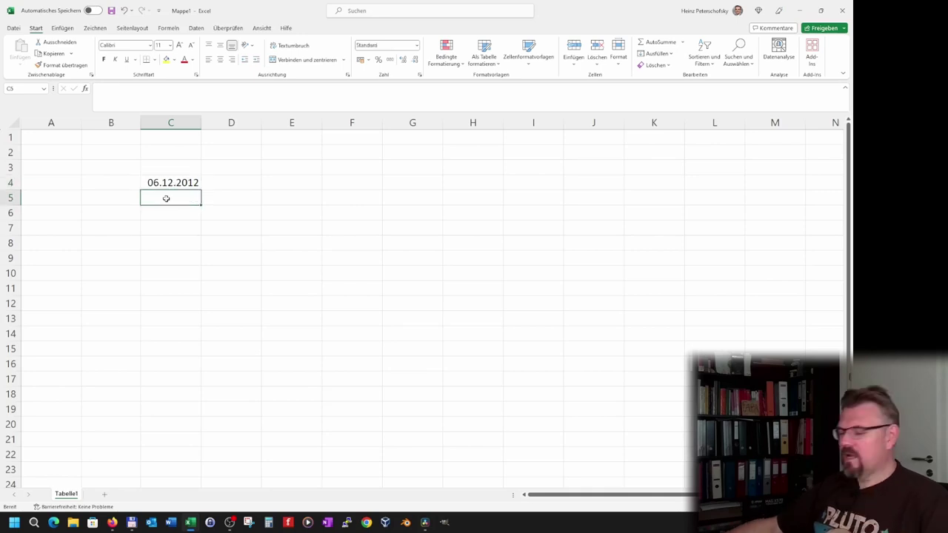
type("07.1")
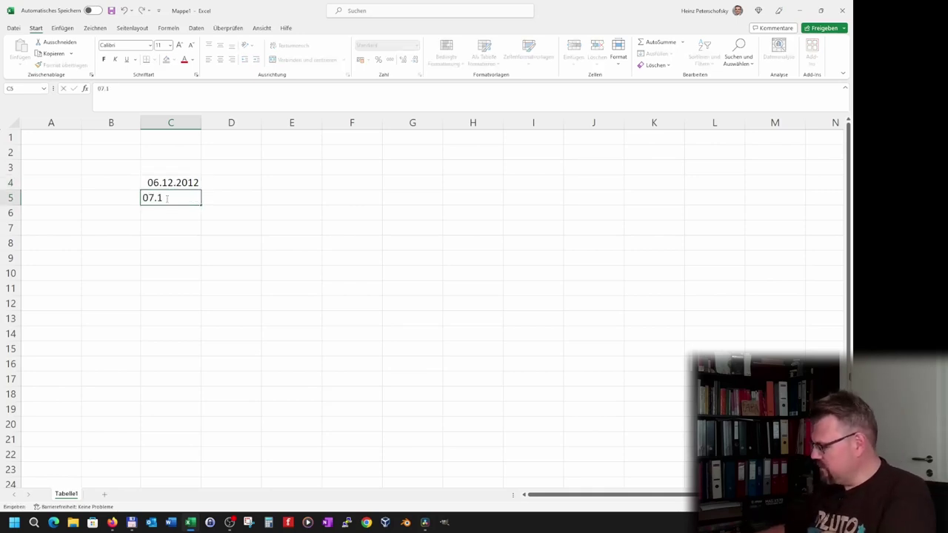
type("2.202")
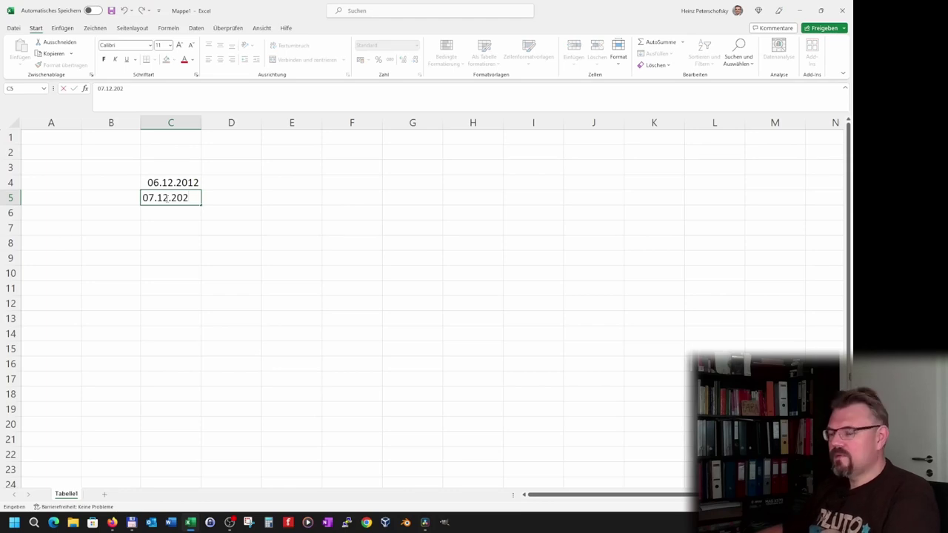
key("BackSpace")
type("12")
key("Return")
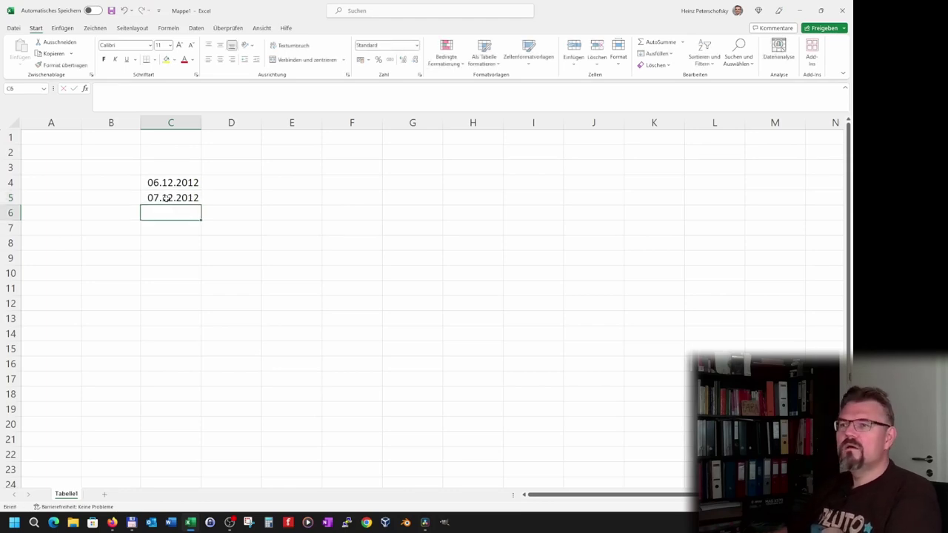
left_click(167, 198)
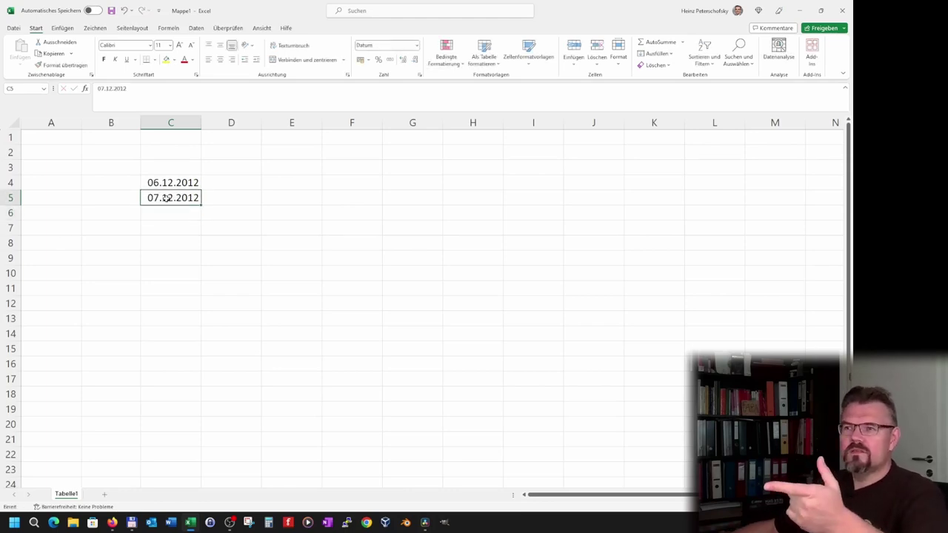
Step: Select the two dates in C4:C5, then move up to the empty cell C3
left_click_drag(171, 183, 170, 197)
left_click(171, 183)
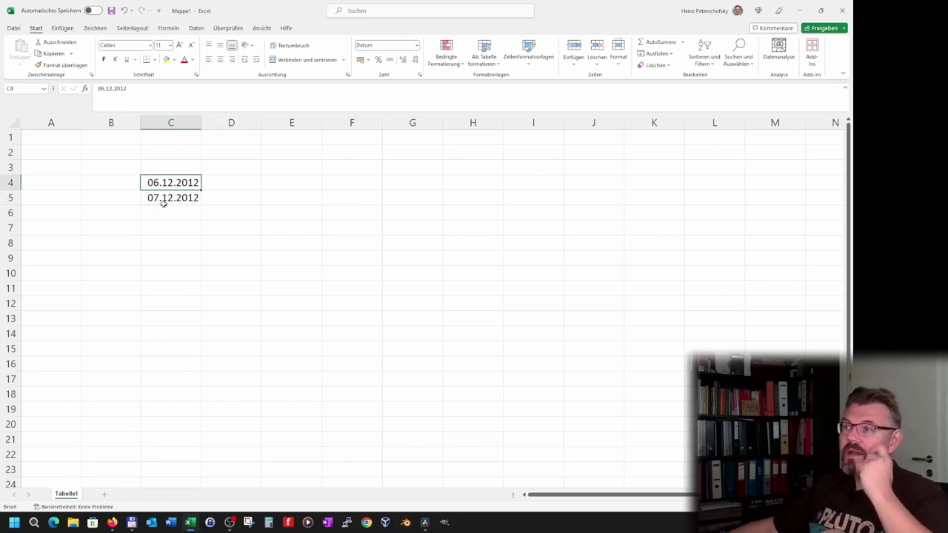
left_click(166, 200)
key("Up")
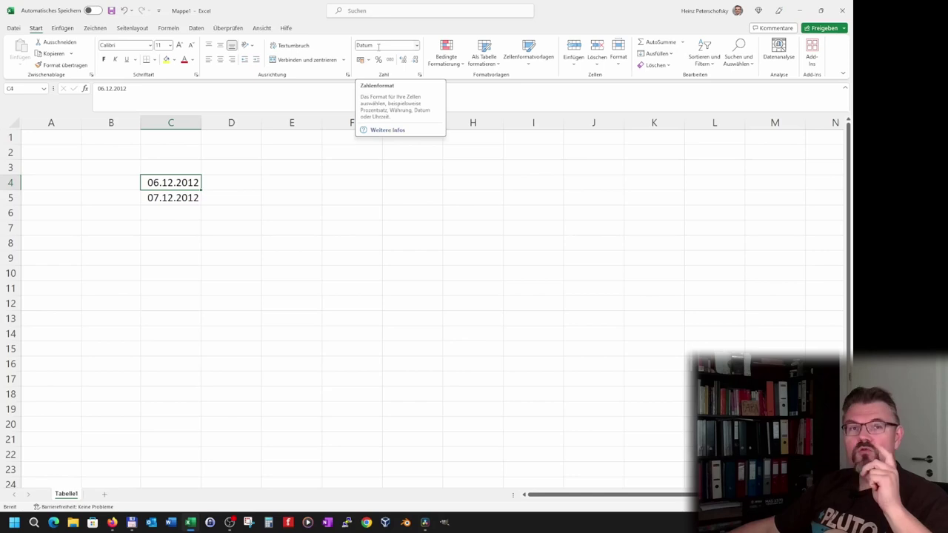
key("Up")
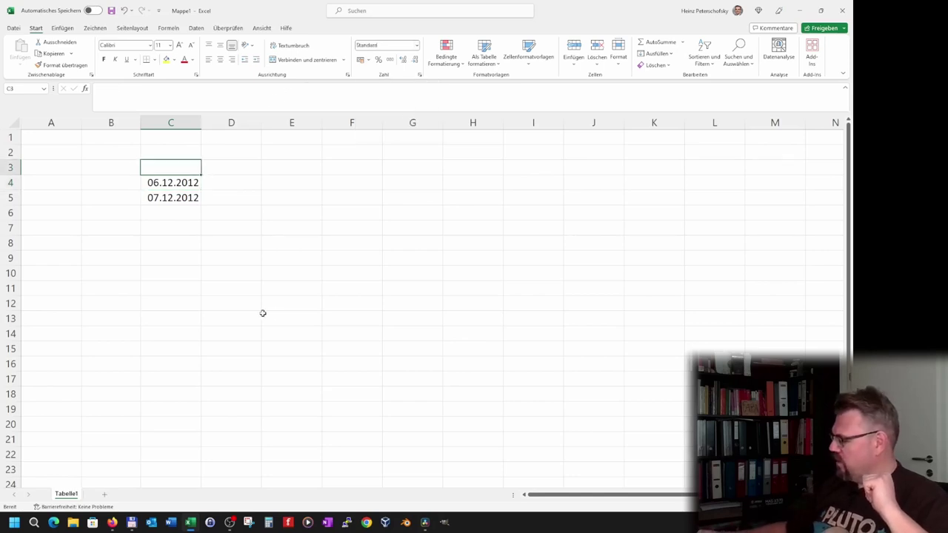
Step: Enter 04/23 in C3 so it stores 01.04.2023 and displays Apr 23
type("04/")
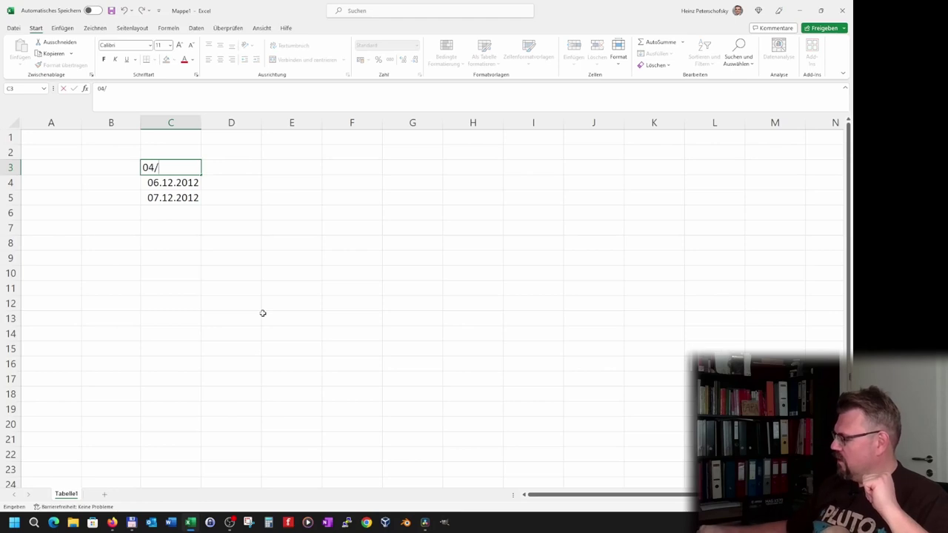
type("23")
key("Return")
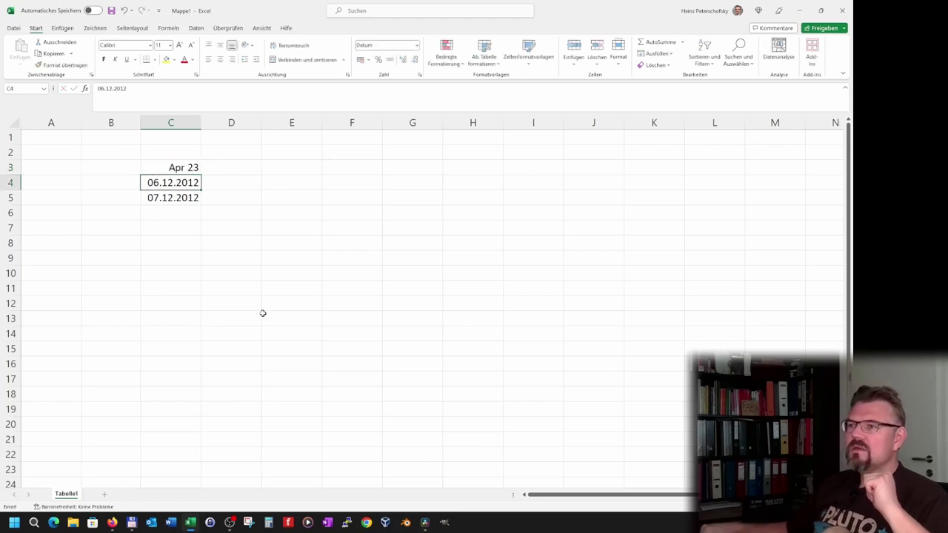
key("Up")
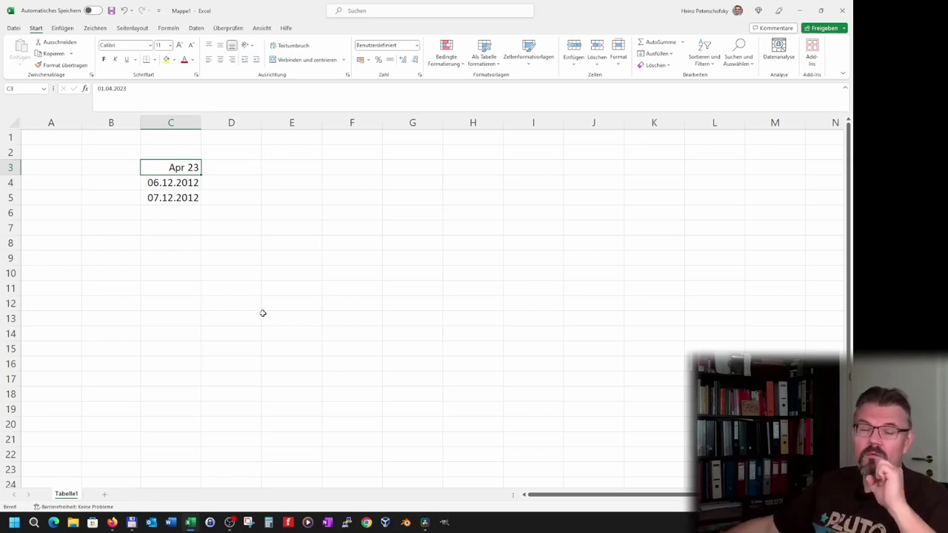
left_click(236, 273)
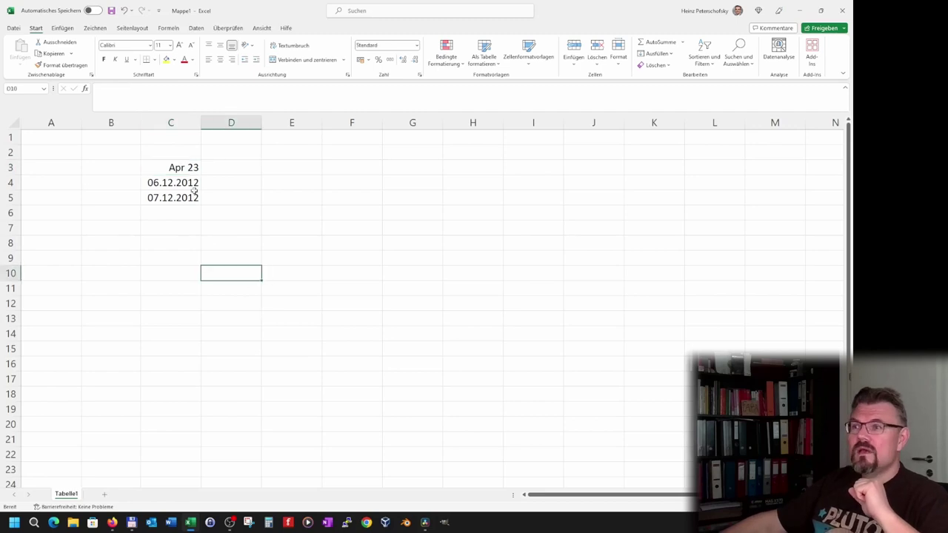
left_click(193, 183)
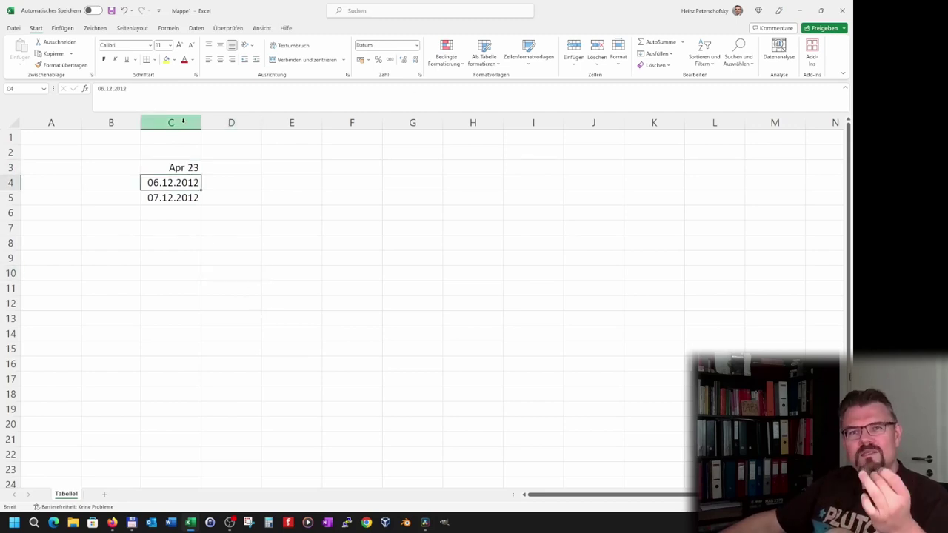
Step: Apply the Standard format to column C, showing serials 45017, 41249 and 41250
left_click(183, 122)
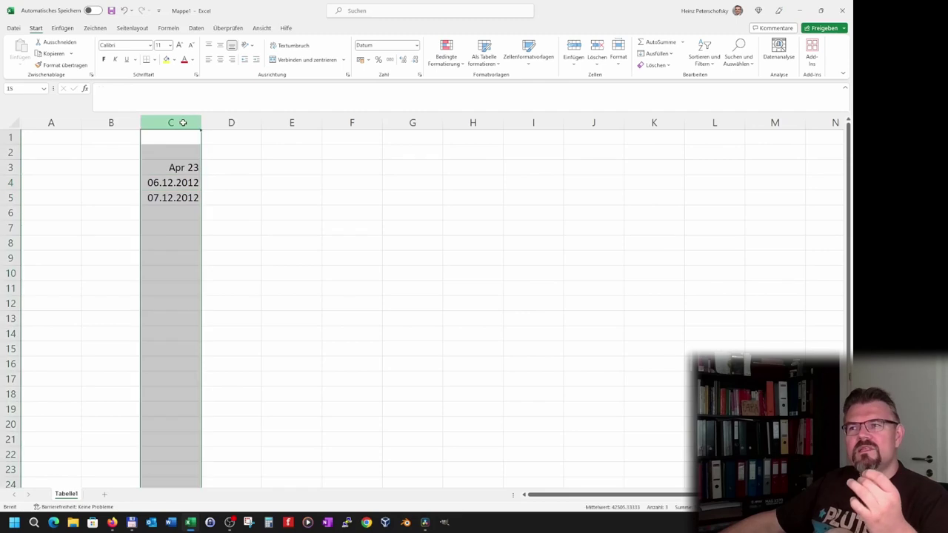
left_click(416, 46)
left_click(390, 62)
left_click(287, 207)
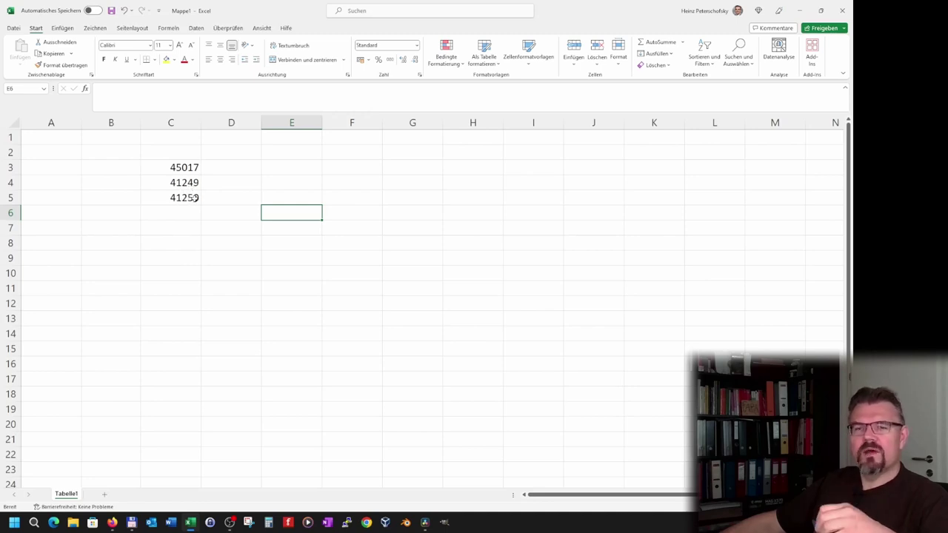
Step: Give C4, C3 and C5 the short date format: 06.12.2012, 01.04.2023 and 07.12.2012
left_click(194, 183)
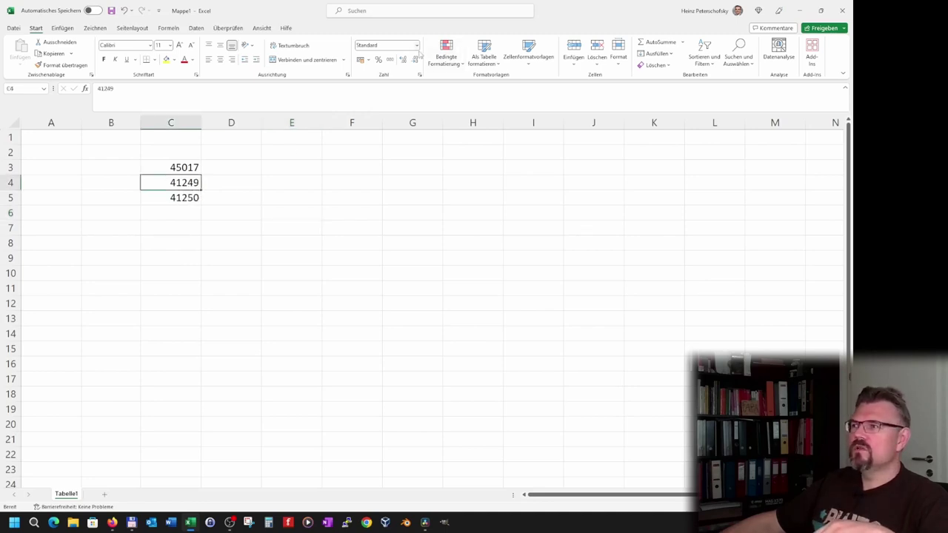
left_click(416, 46)
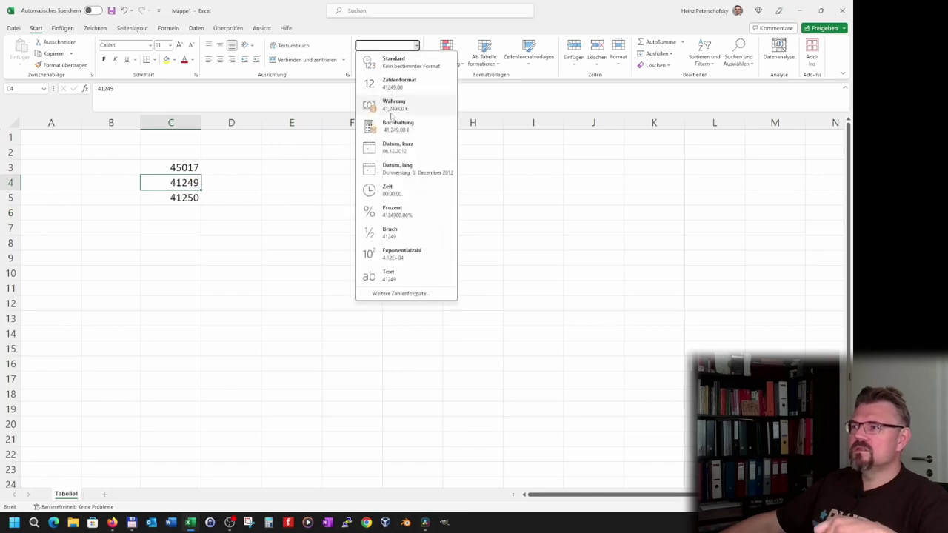
left_click(398, 147)
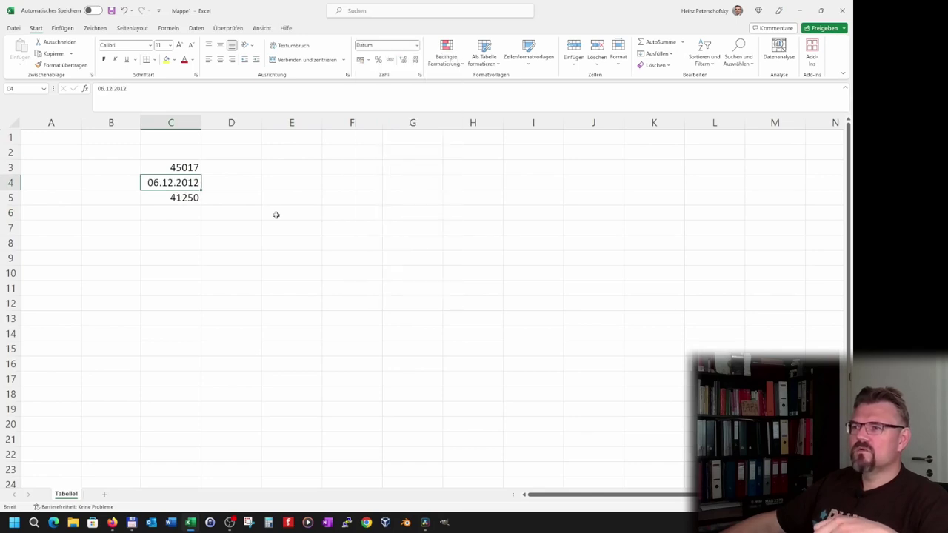
left_click(187, 167)
left_click(416, 45)
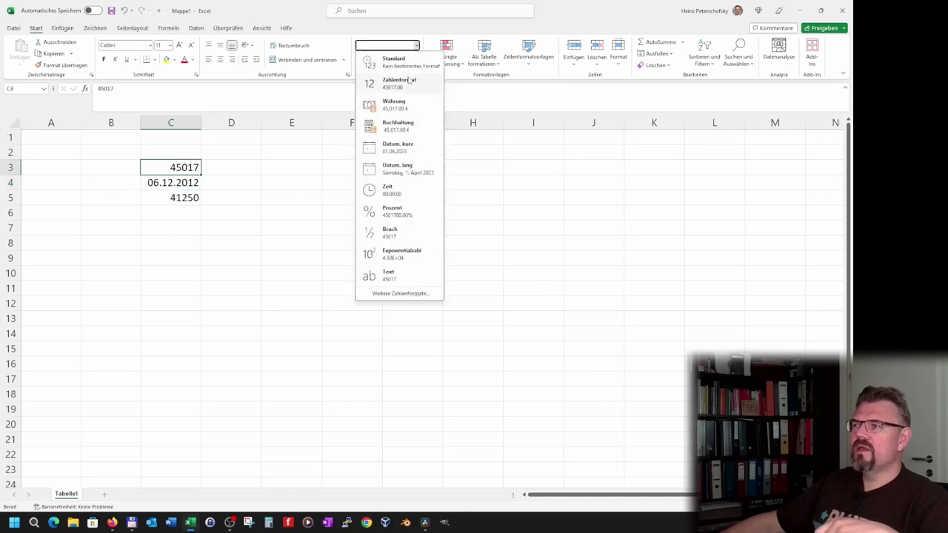
left_click(398, 148)
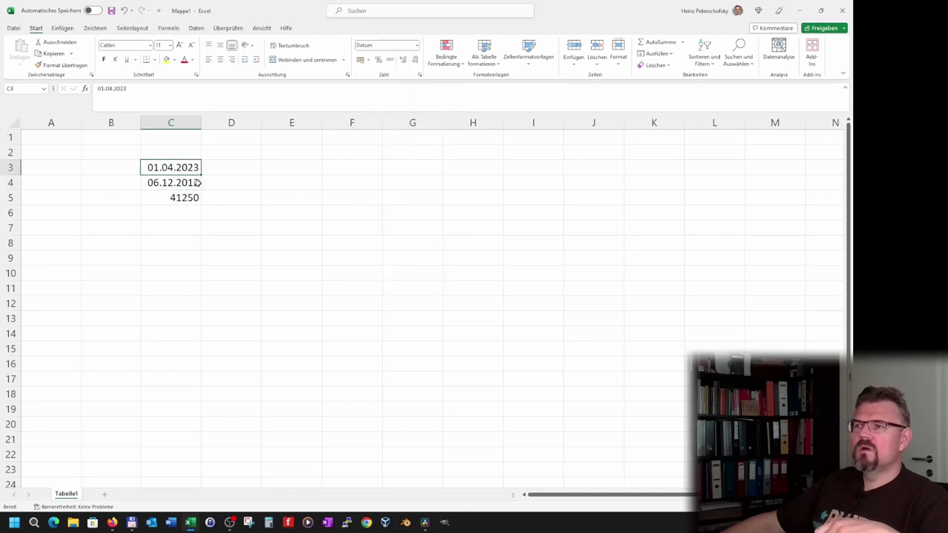
left_click(179, 199)
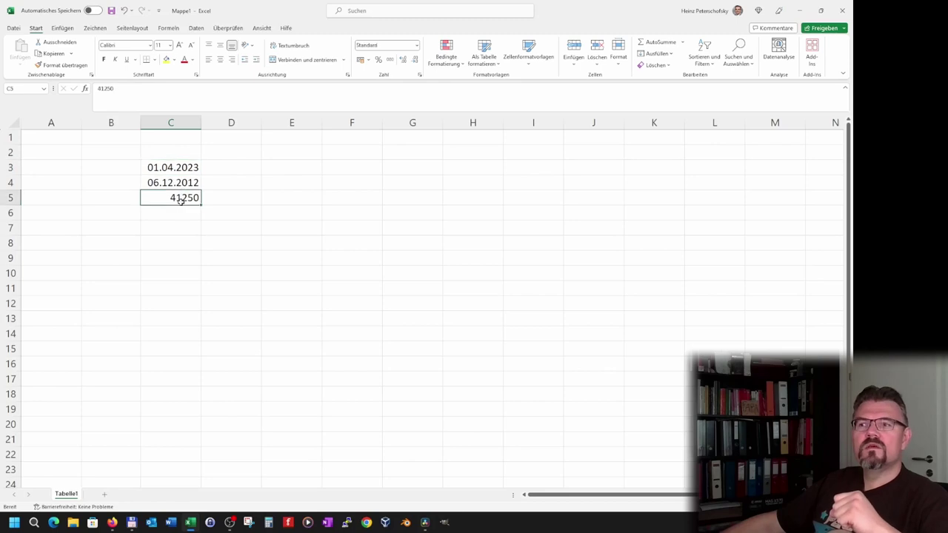
left_click(417, 45)
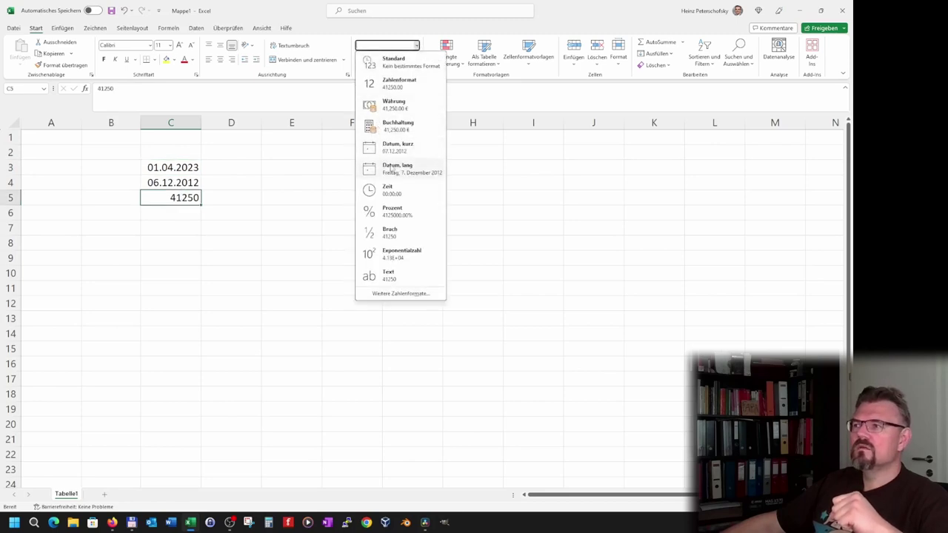
left_click(399, 152)
left_click(258, 238)
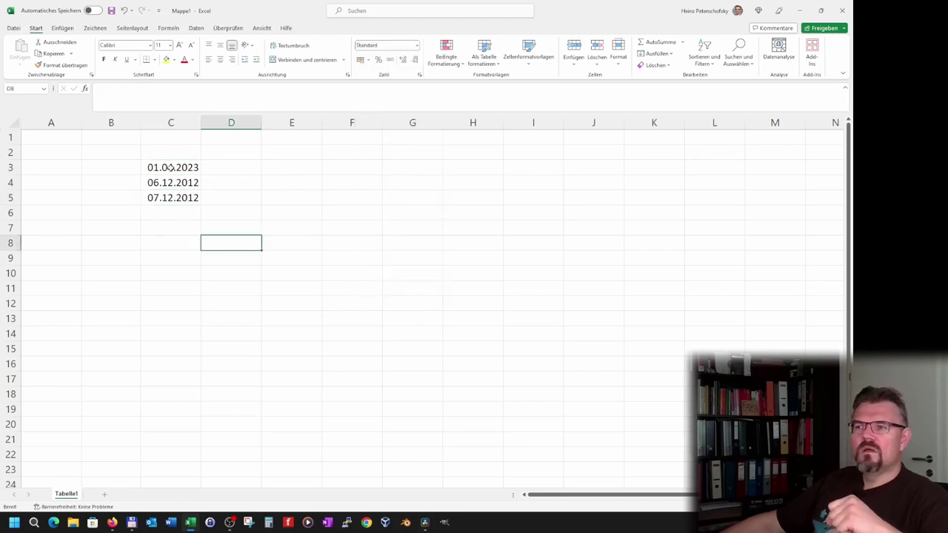
left_click(171, 123)
left_click(416, 46)
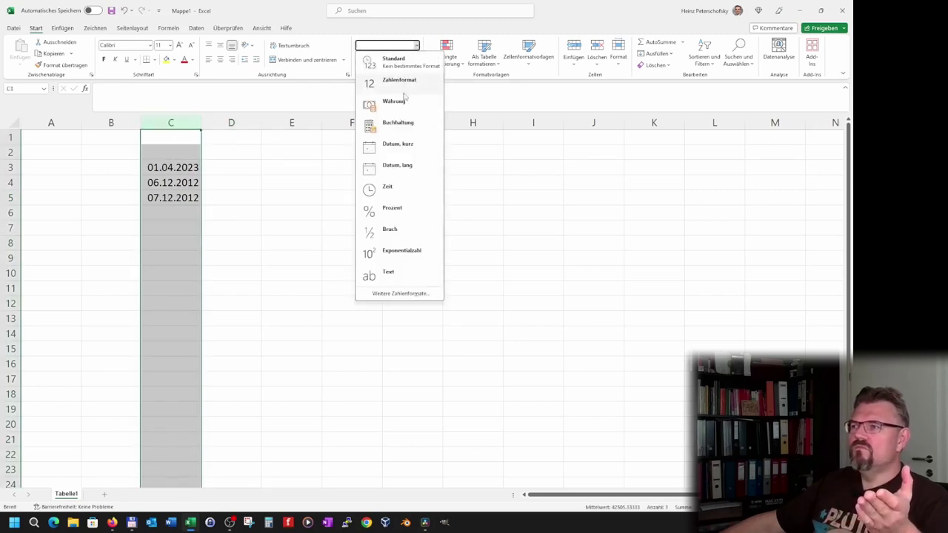
Step: Set column C to Standard format and enter 0 in C2
left_click(410, 65)
left_click(289, 197)
left_click(189, 154)
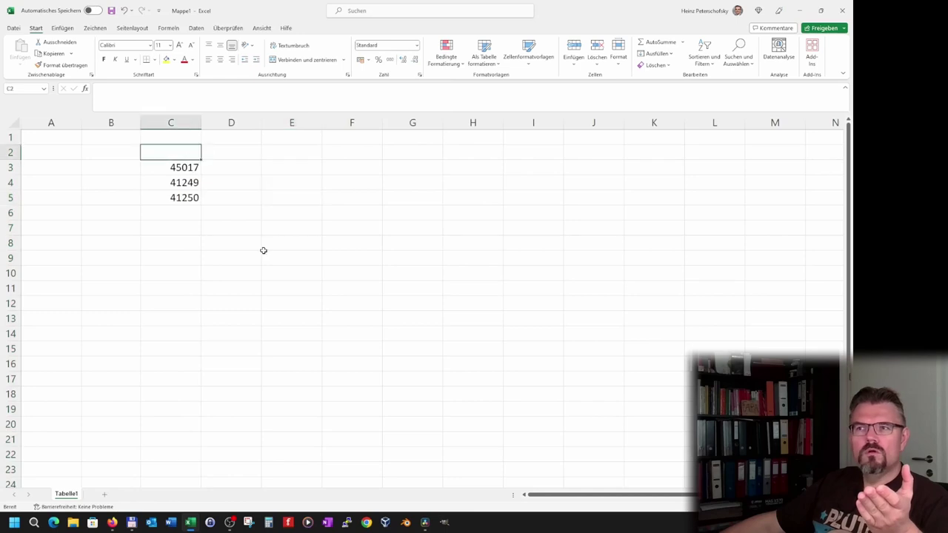
type("0")
key("Return")
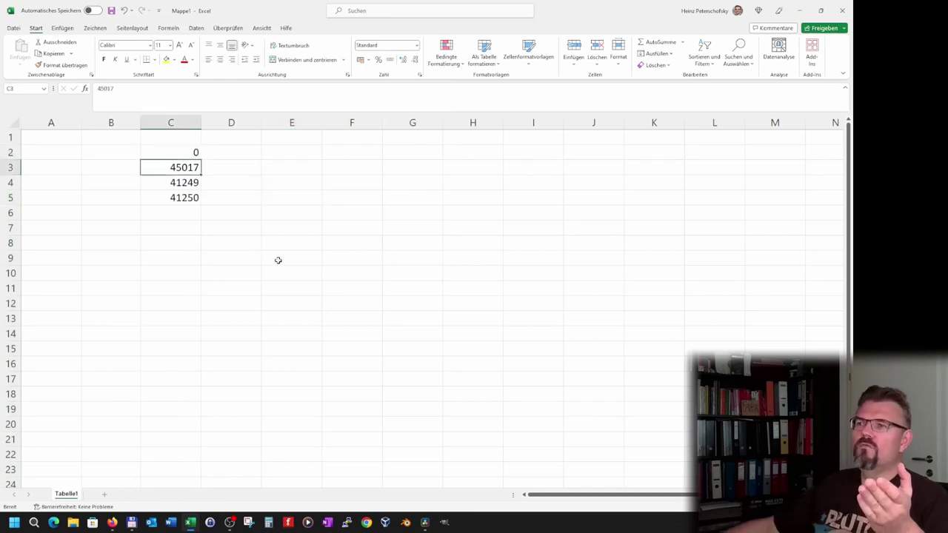
left_click(174, 154)
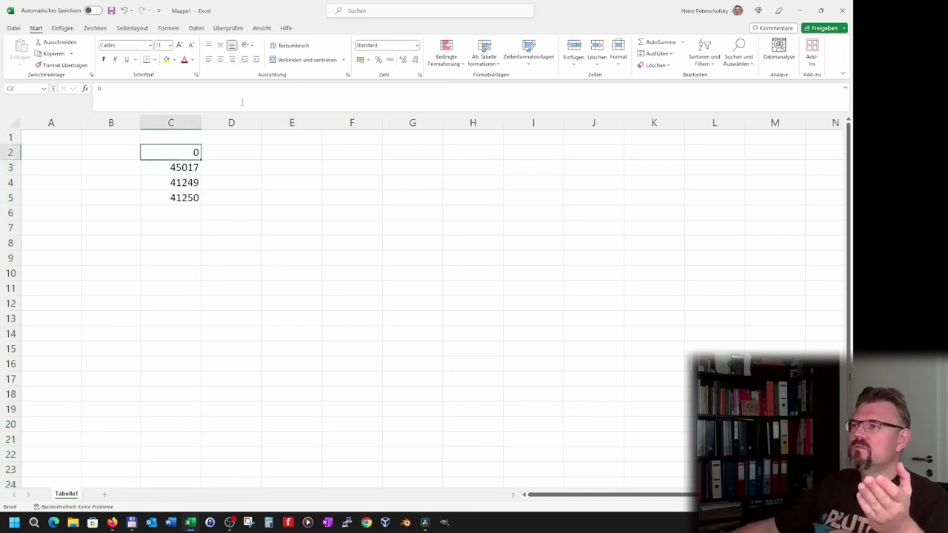
Step: Format column C as Datum, kurz, so C2 shows 00.01.1900
left_click(181, 122)
left_click(415, 45)
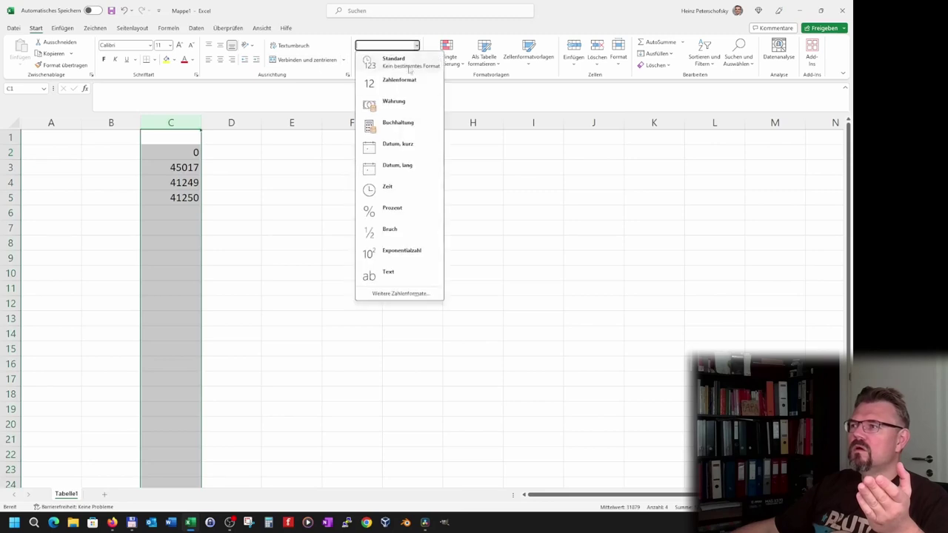
left_click(426, 147)
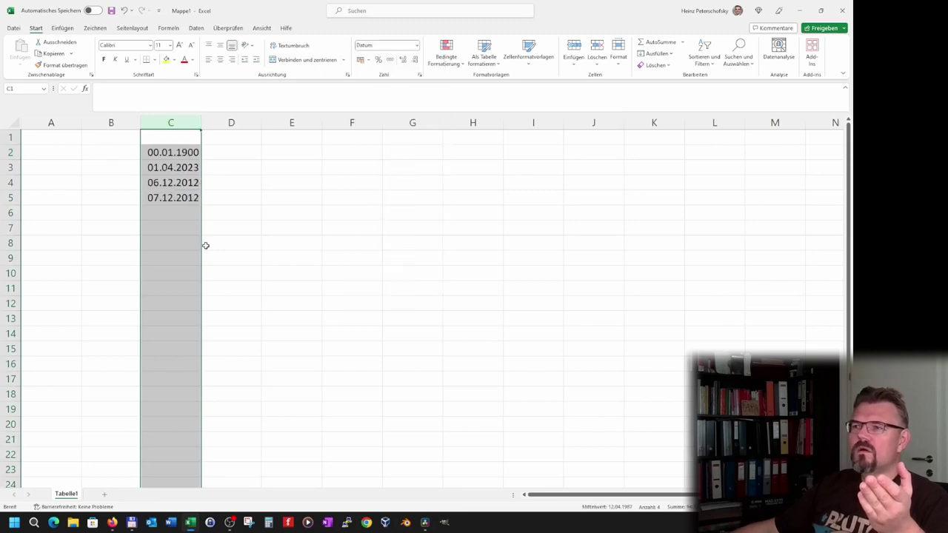
left_click(205, 245)
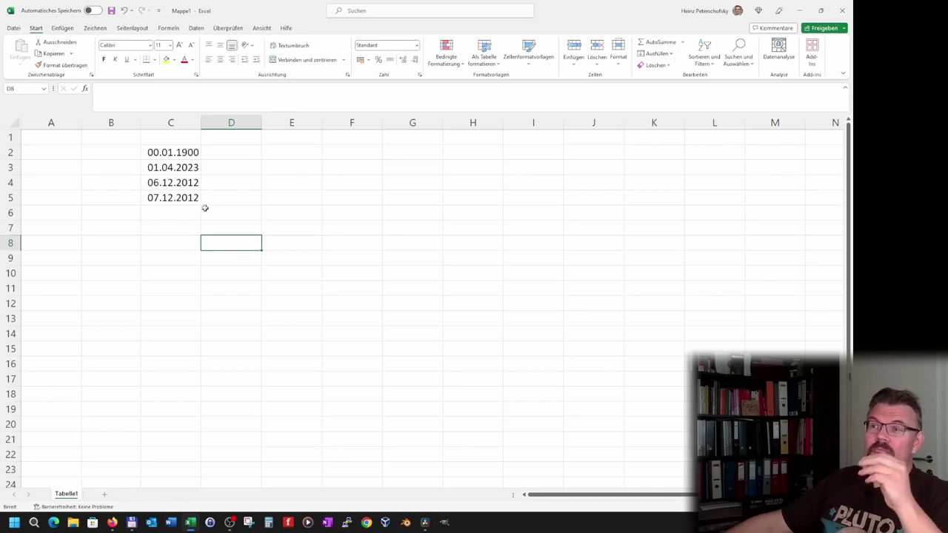
Step: Set column C to Standard so its dates show as serials like 41250
left_click(187, 191)
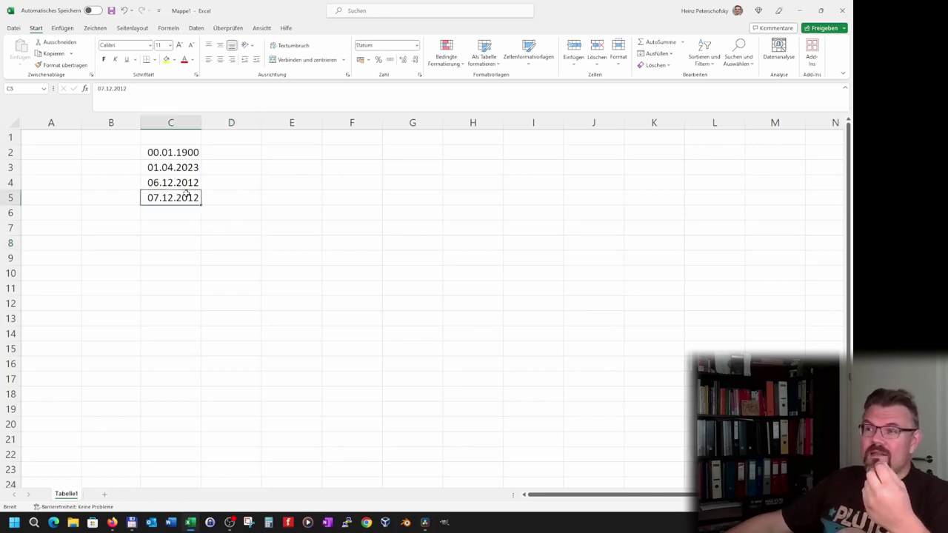
left_click(185, 123)
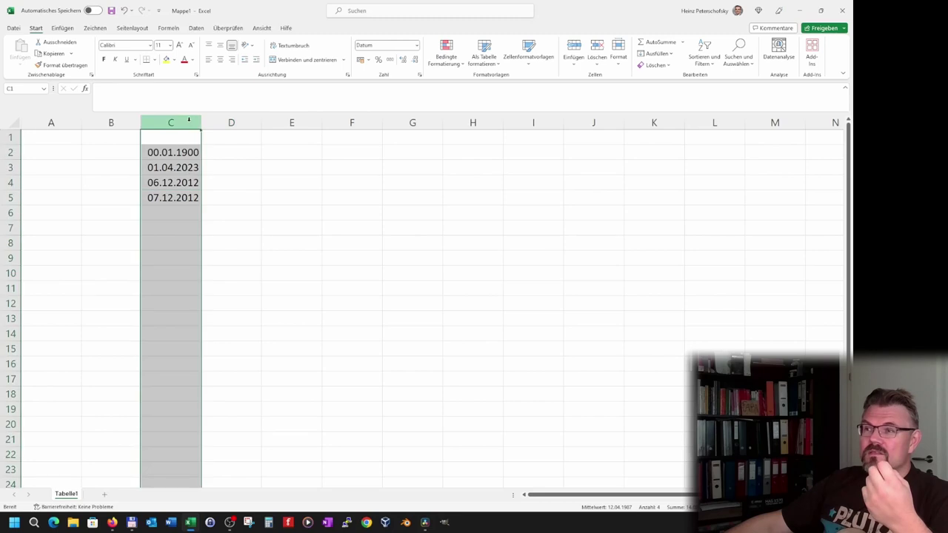
left_click(417, 45)
left_click(381, 56)
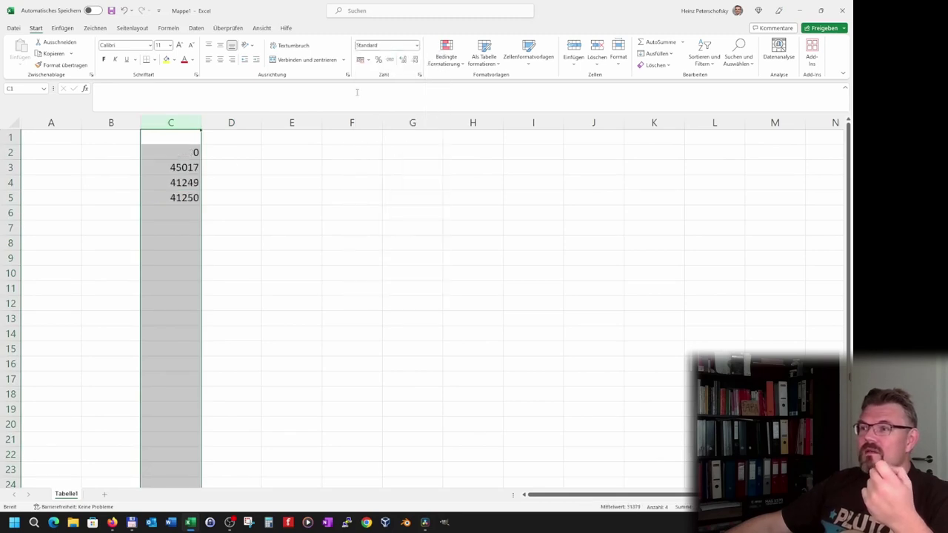
left_click(182, 215)
left_click(179, 202)
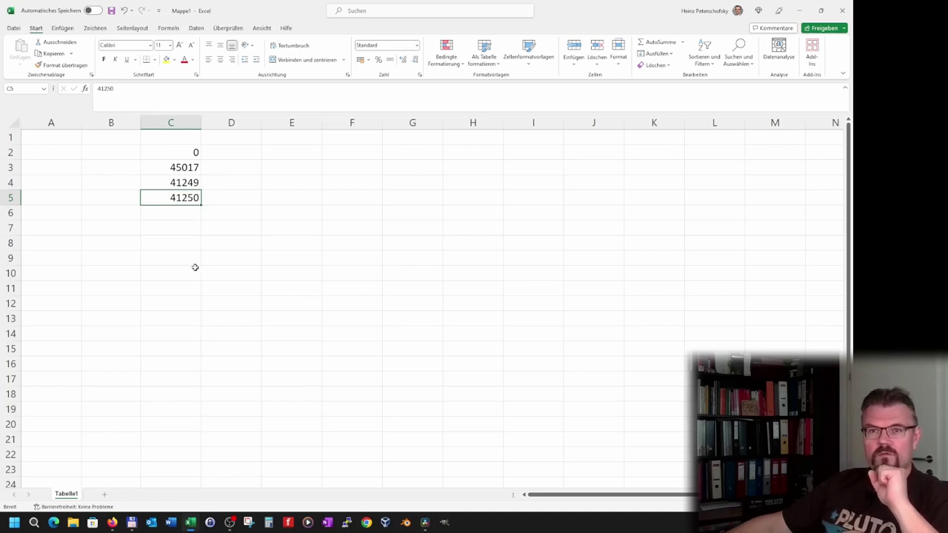
Step: Enter 08.09.2023 in C6 and format it as Standard, showing 45177
left_click(188, 214)
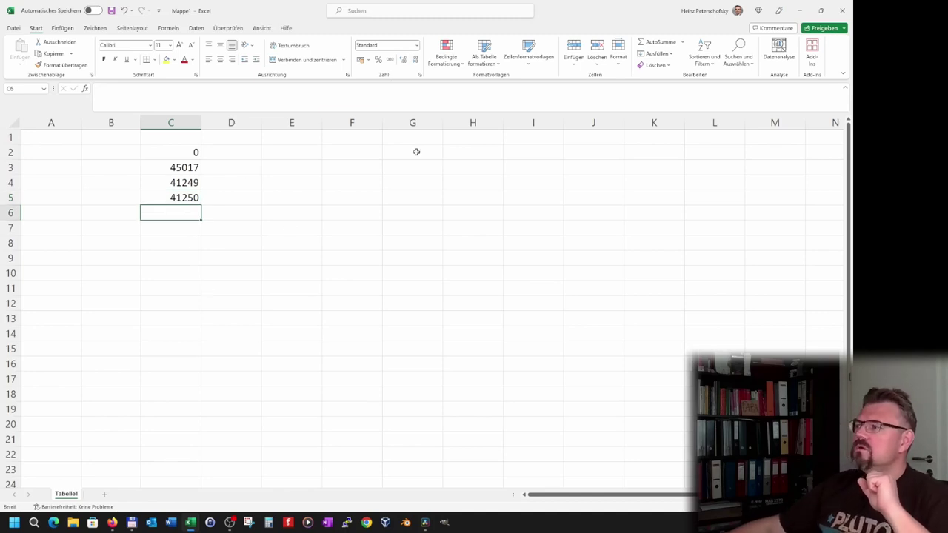
type("08")
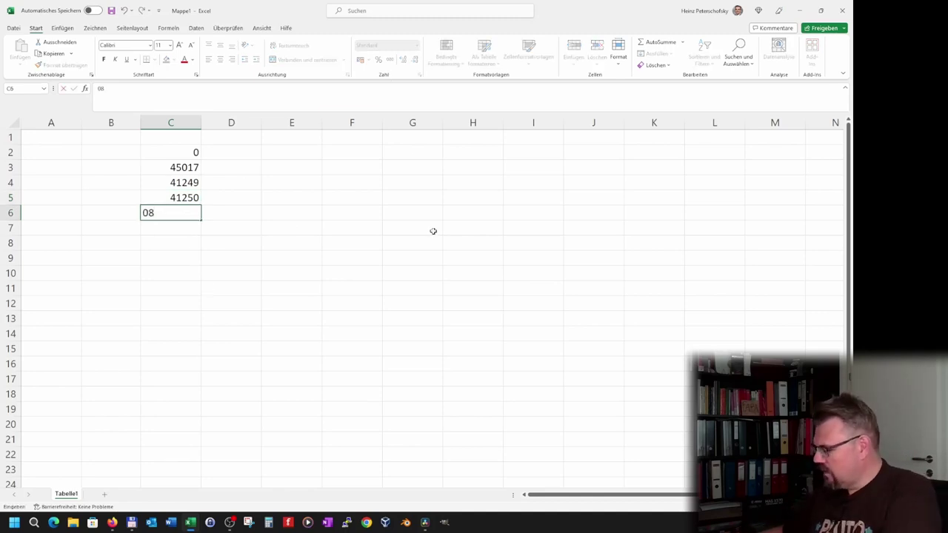
type(".09.2023")
key("Return")
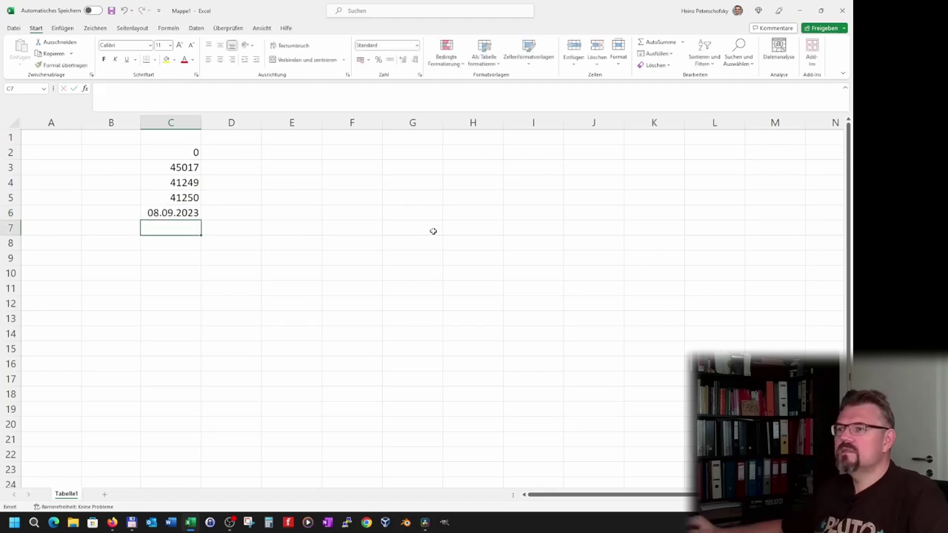
left_click(169, 211)
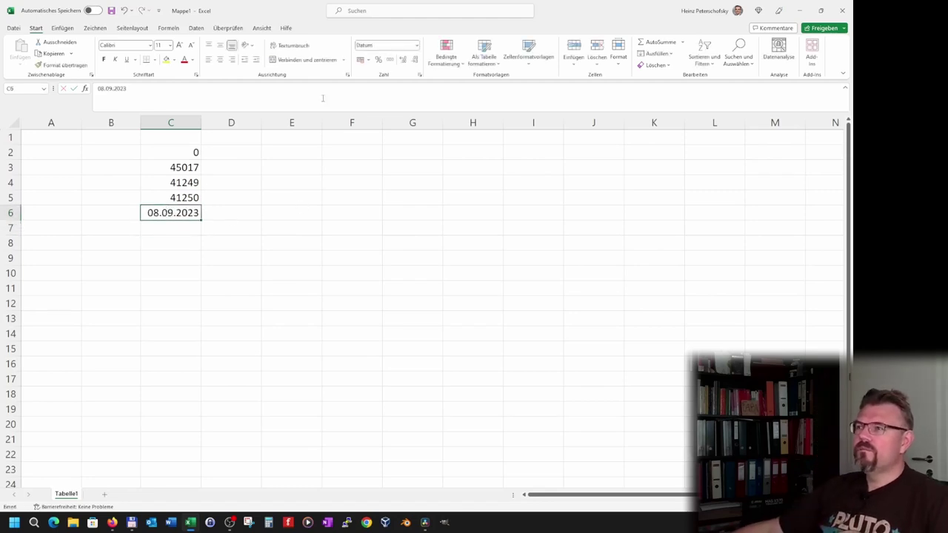
left_click(417, 47)
left_click(385, 61)
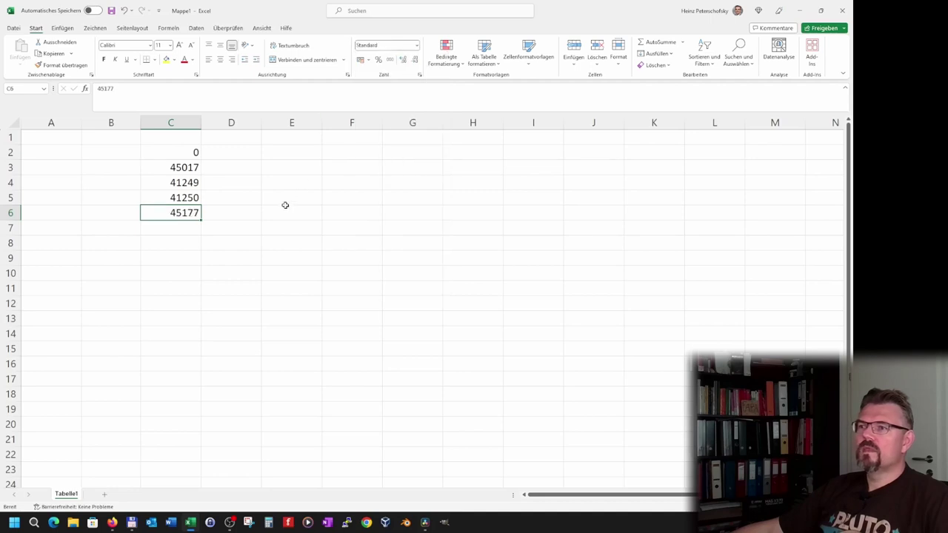
left_click(285, 213)
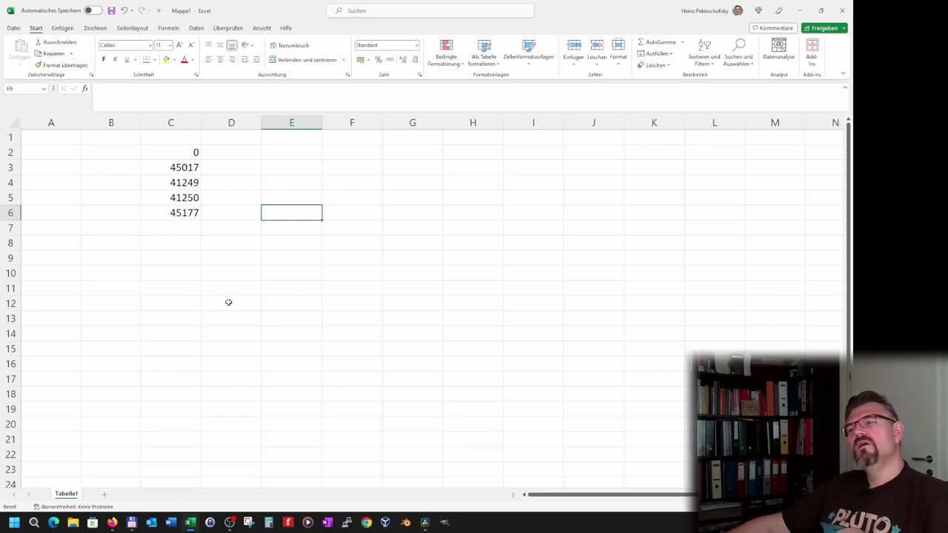
left_click(170, 123)
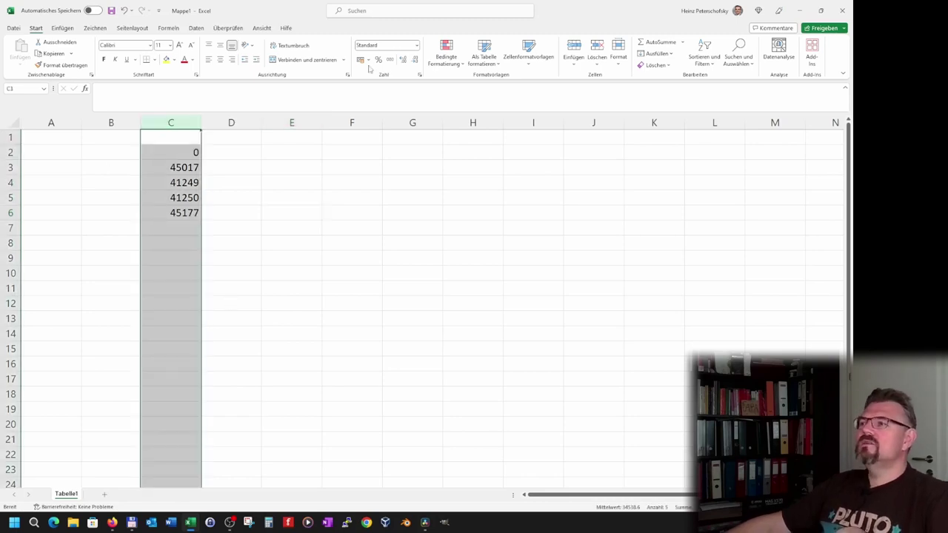
Step: Apply Datum, lang to column C, e.g. Freitag, 8. September 2023
left_click(417, 46)
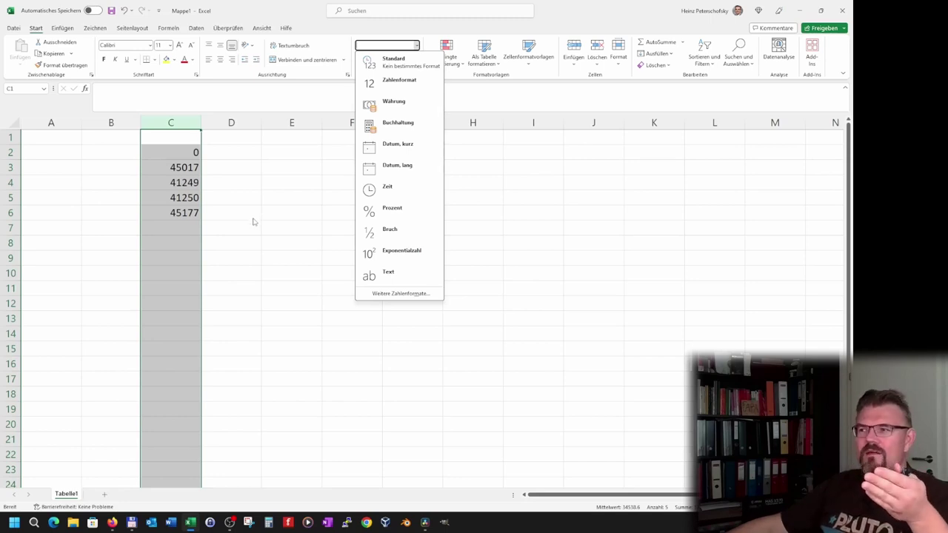
left_click(400, 169)
left_click(317, 254)
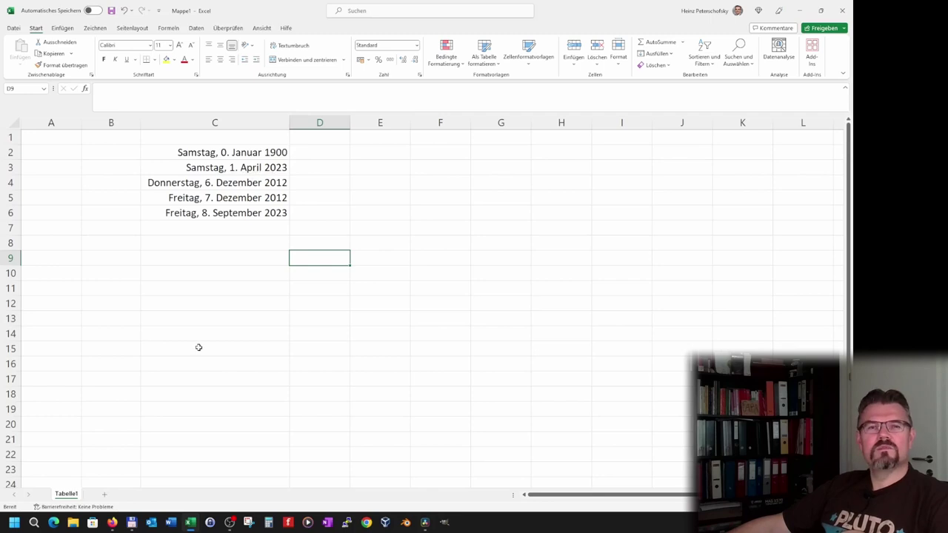
left_click(315, 210)
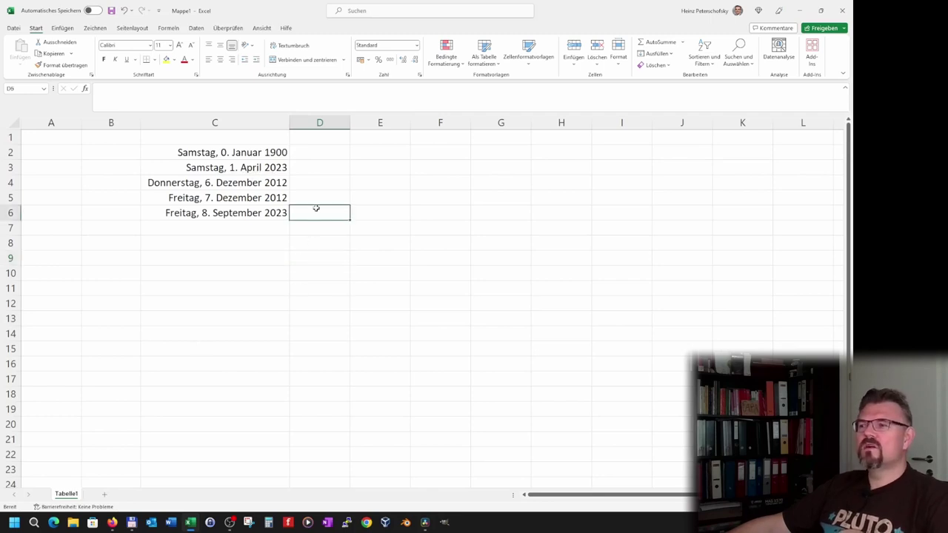
type("=")
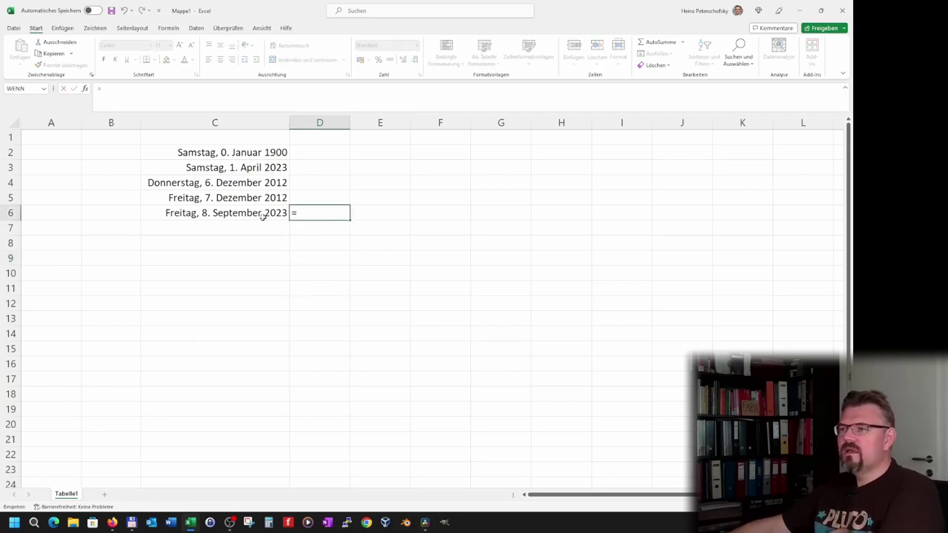
left_click(263, 215)
type("-")
left_click(259, 194)
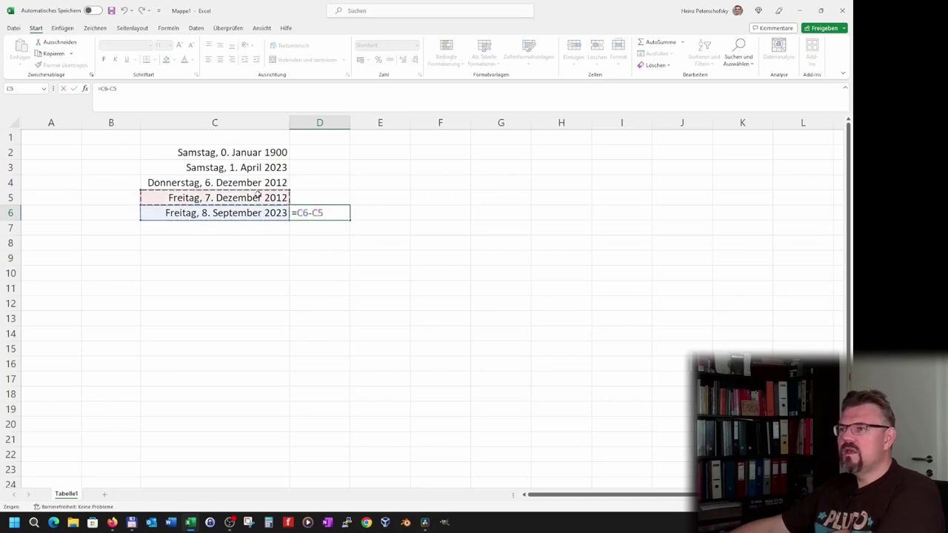
key("Return")
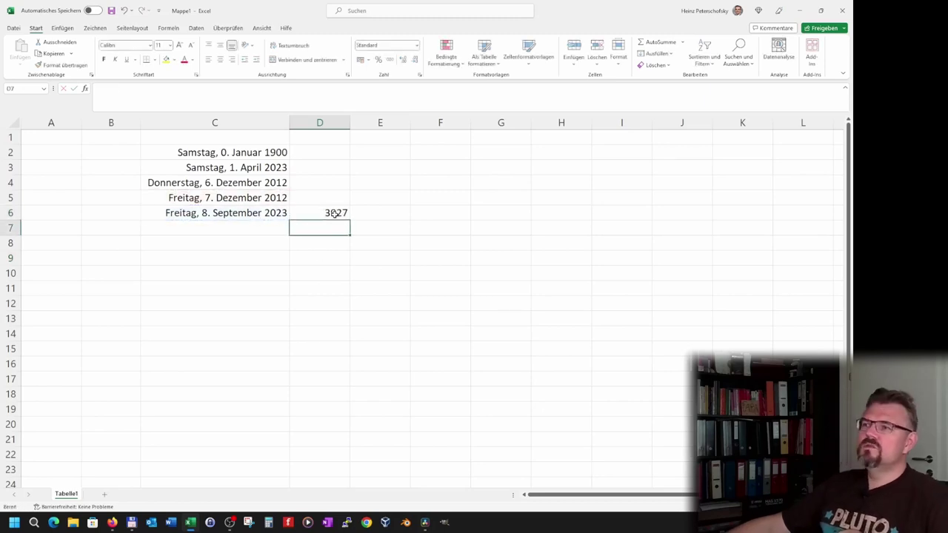
key("Up")
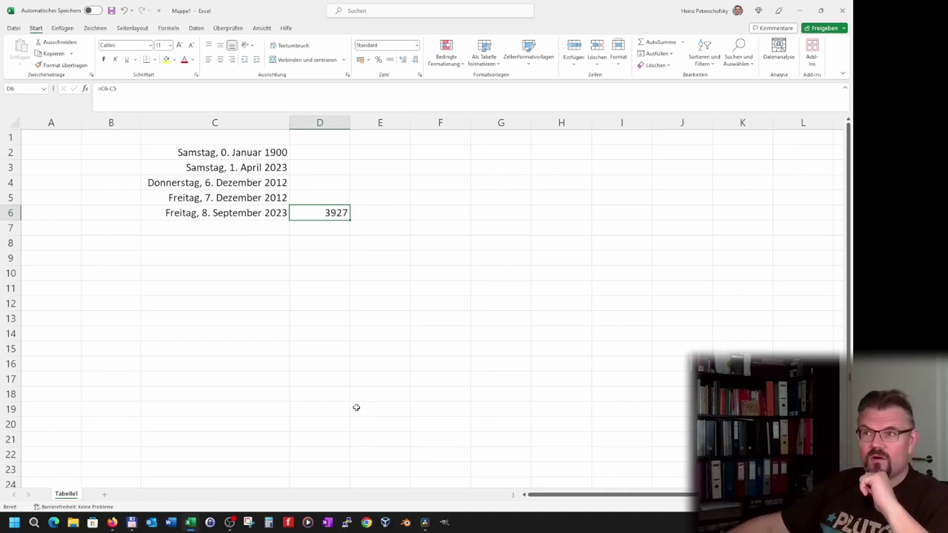
left_click(334, 228)
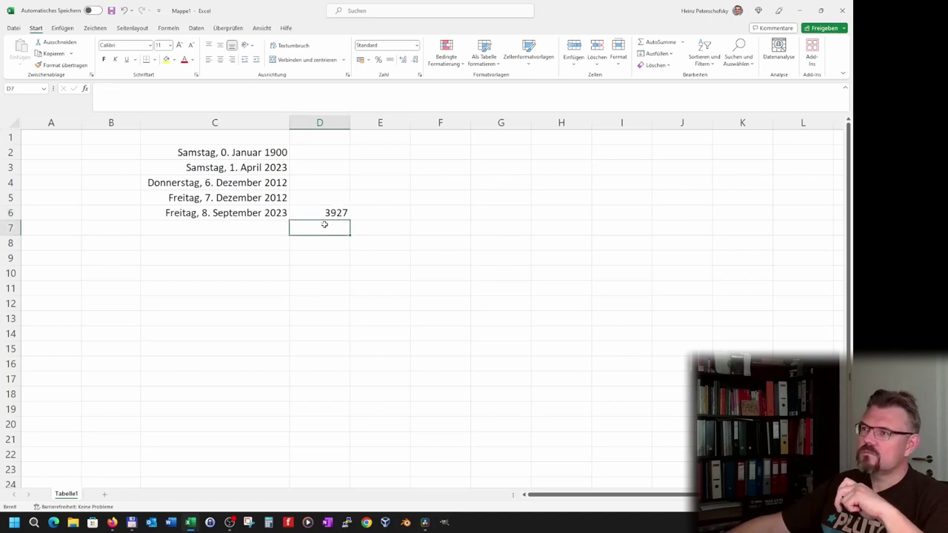
left_click(328, 214)
key("Delete")
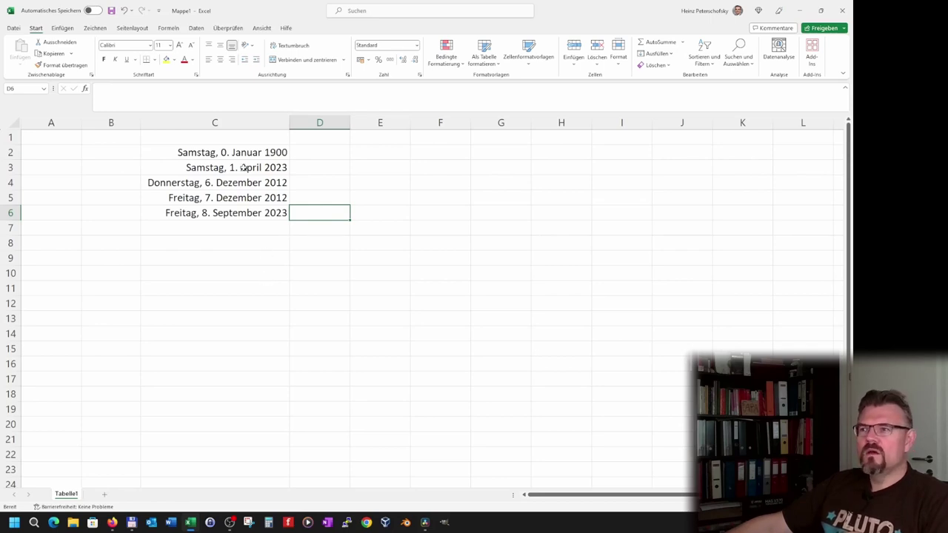
Step: Clear the dates in C2:C6 and enter 45100 (Freitag, 23. Juni 2023) in C2
left_click_drag(242, 154, 242, 214)
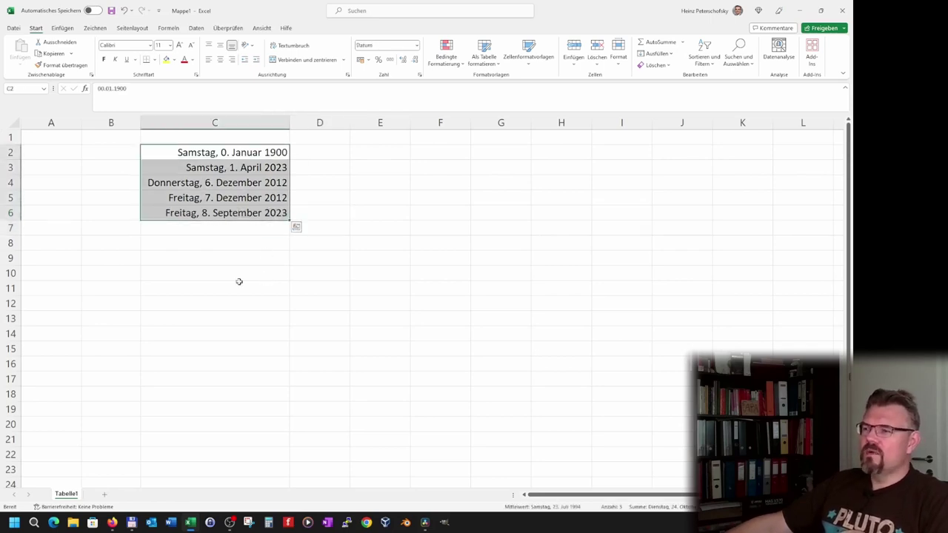
key("Delete")
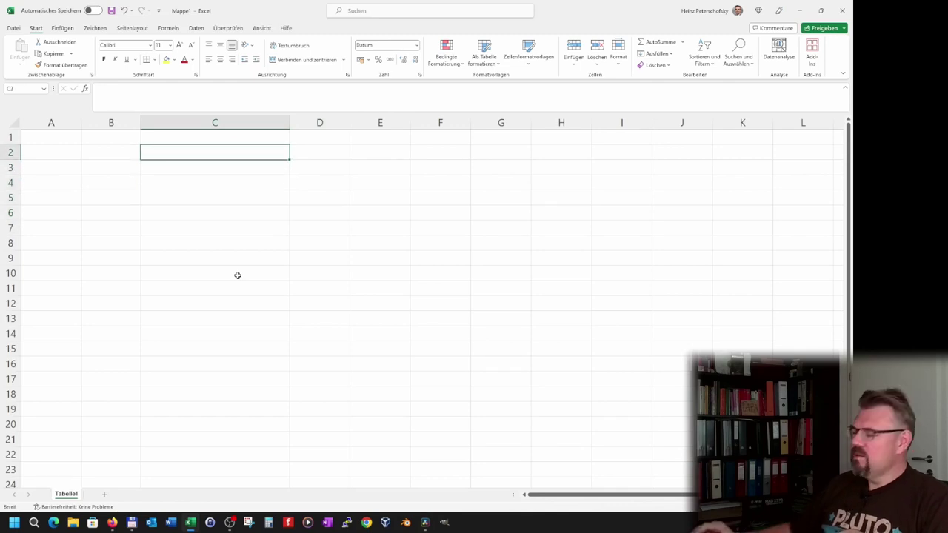
type("45")
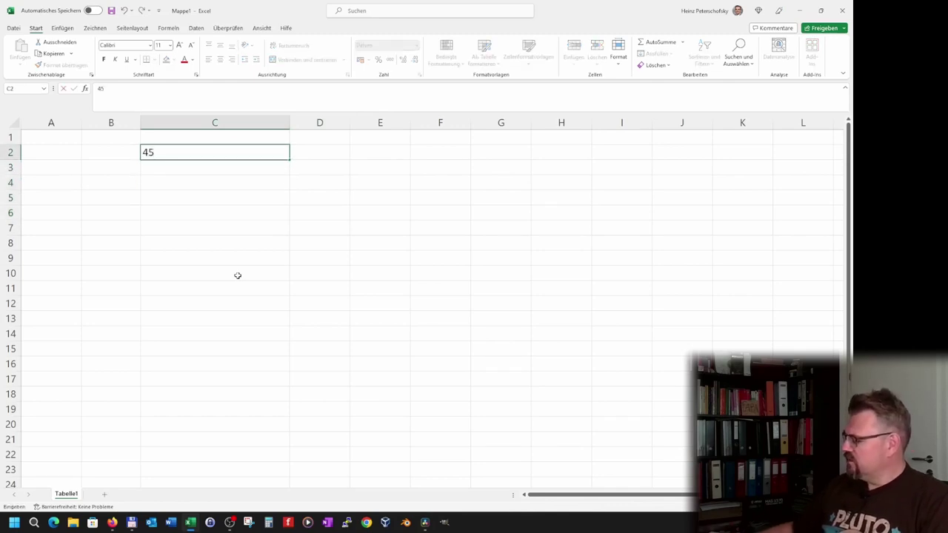
type("0")
key("Return")
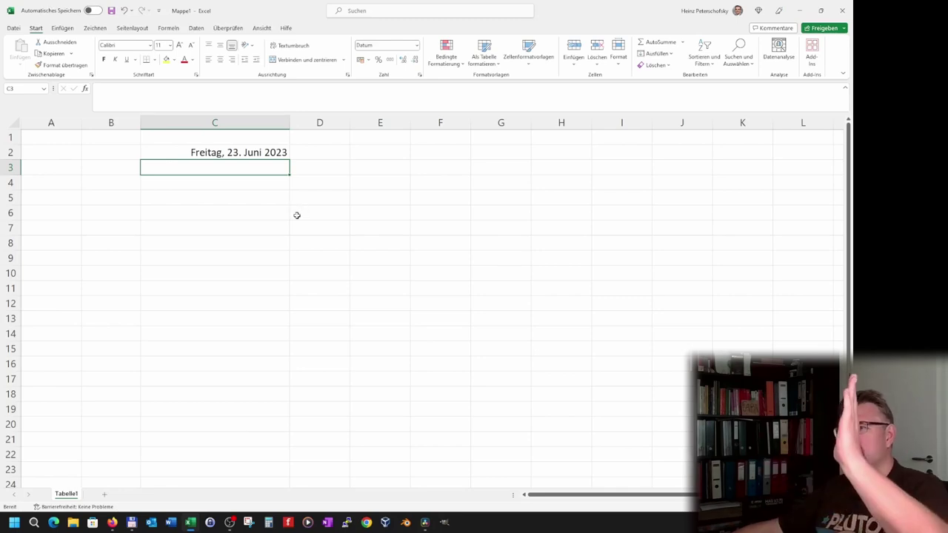
Step: Enter =C2+0,25 in C3 and fill it down to C12
type("=")
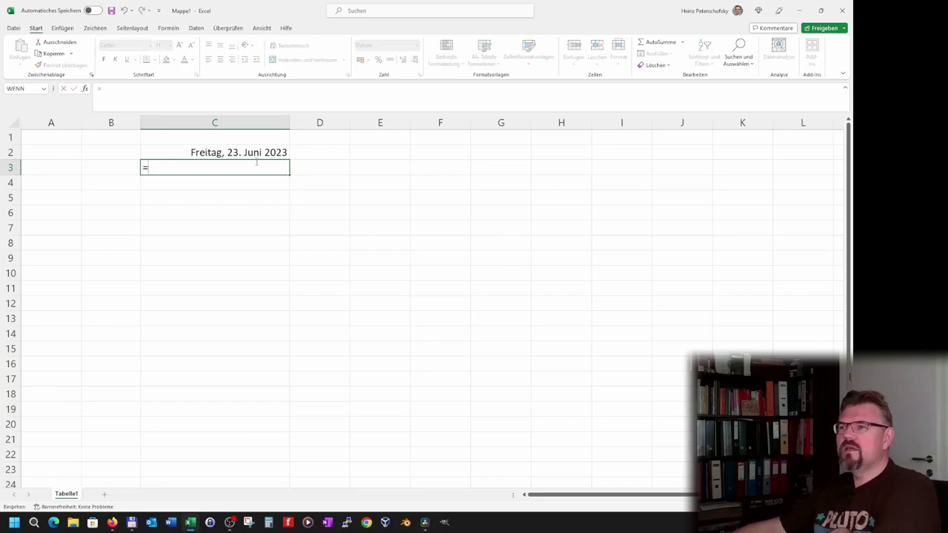
left_click(255, 153)
type("+")
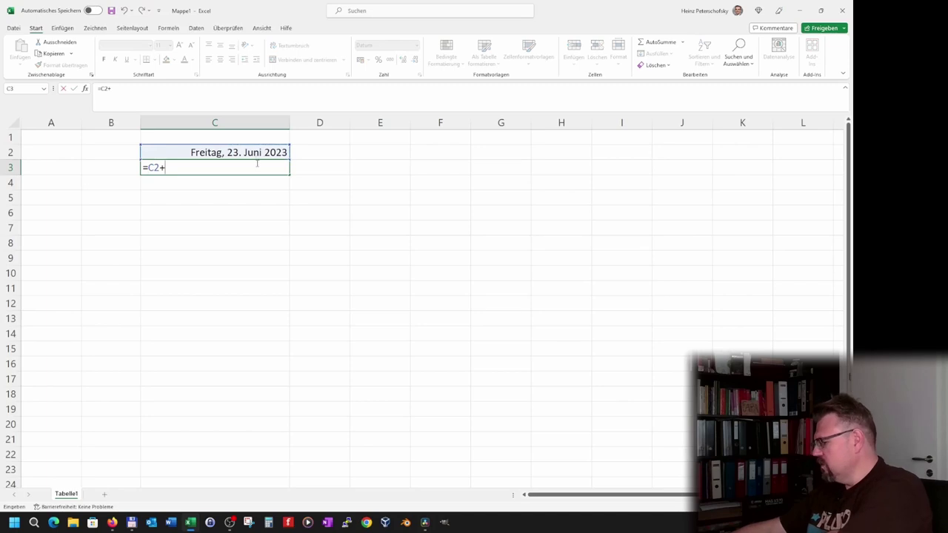
type("0,25")
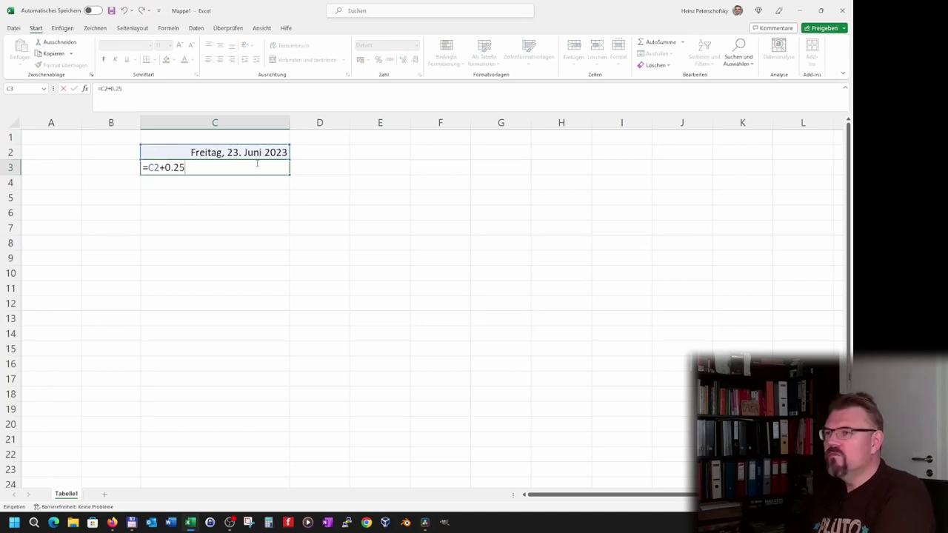
key("Return")
left_click(274, 167)
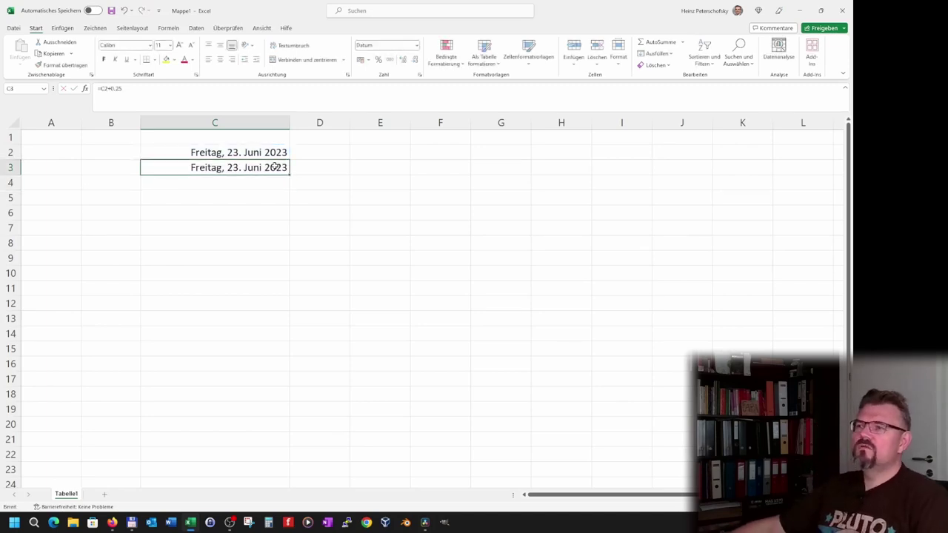
left_click_drag(289, 176, 289, 310)
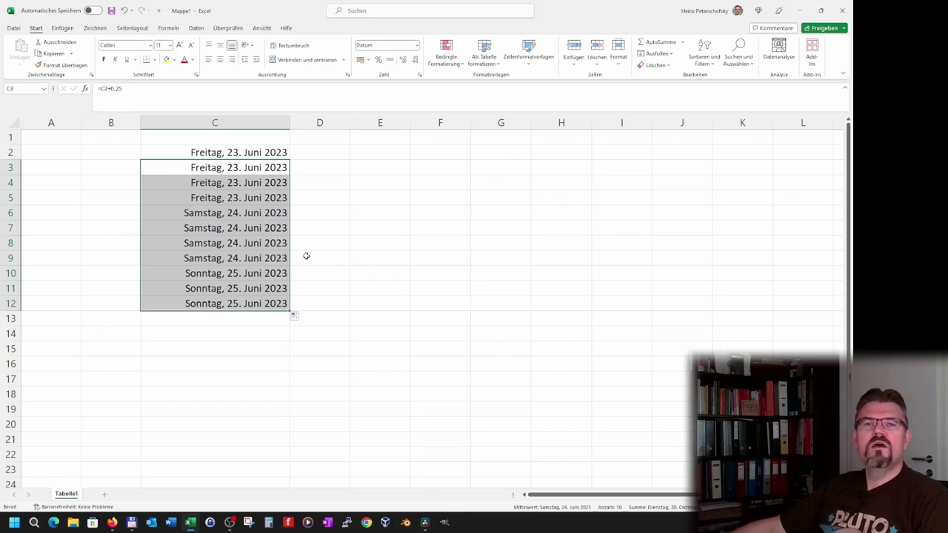
Step: Set column C to Standard so the dates show as serials 45100 to 45102.5
left_click(307, 227)
left_click(242, 213)
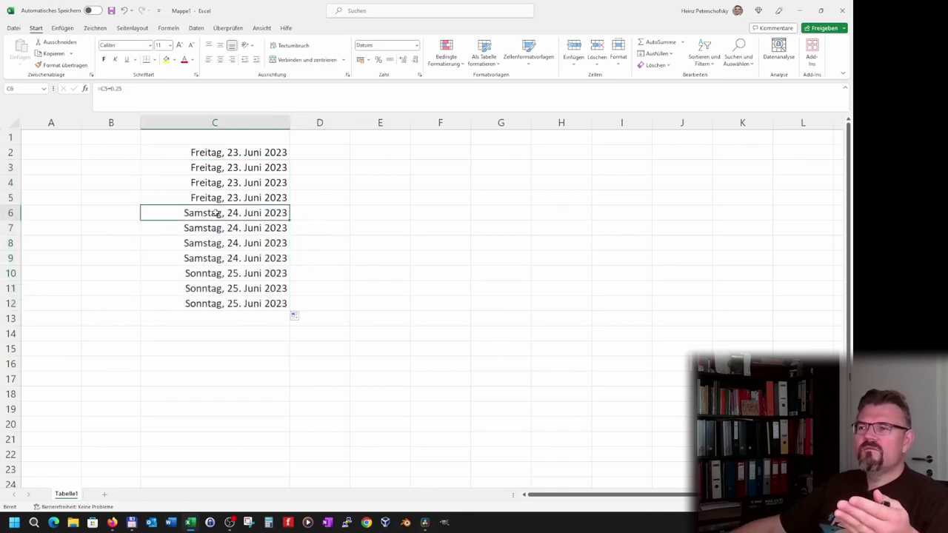
left_click(229, 125)
left_click(417, 46)
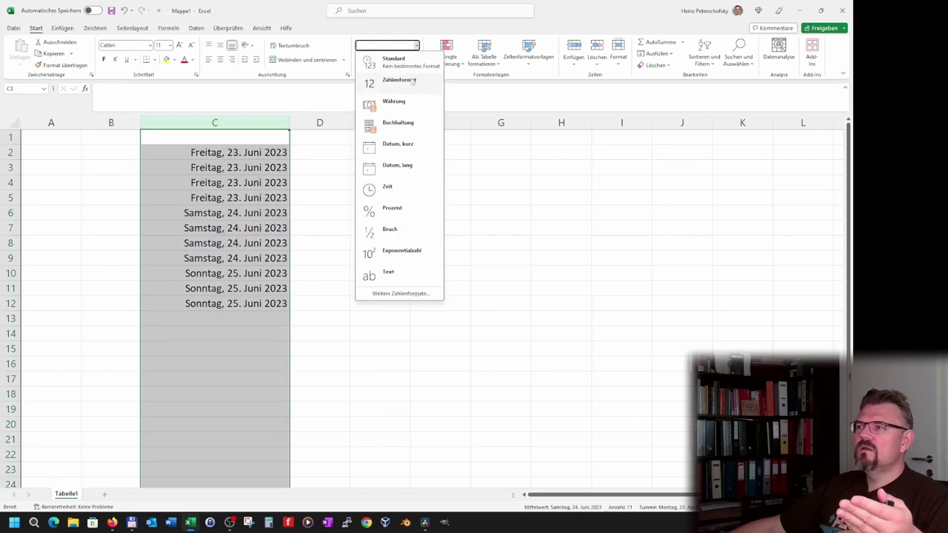
left_click(391, 60)
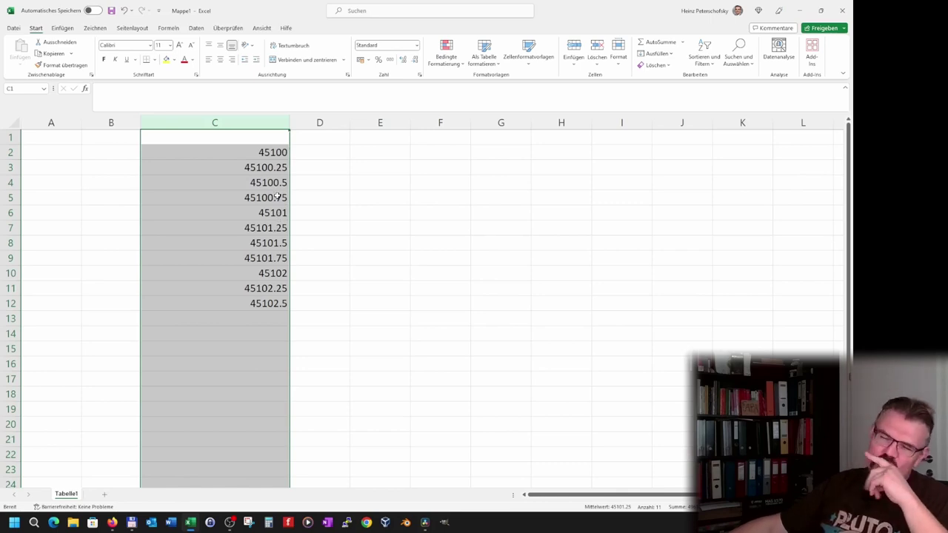
left_click(368, 213)
Step: Enter =C2 in D2 and fill it down through D12
left_click(328, 156)
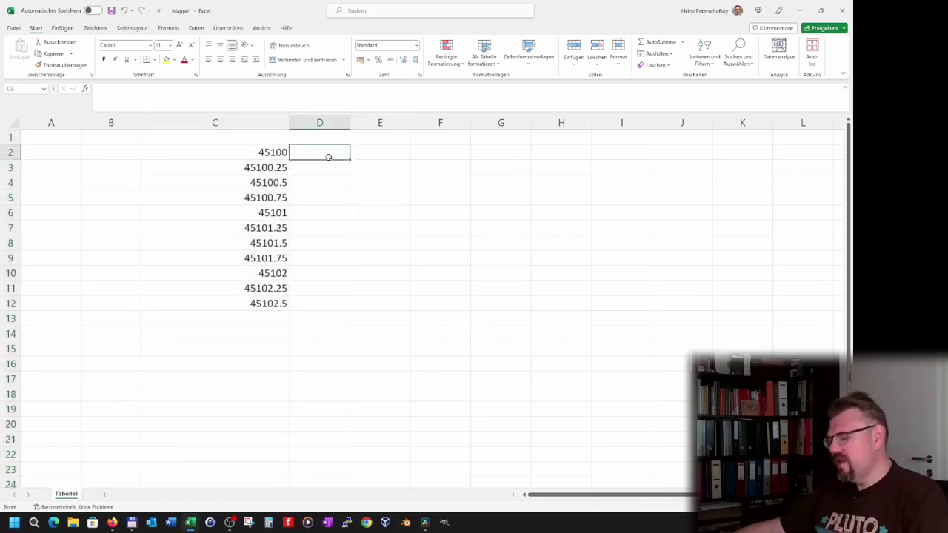
type("=")
left_click(259, 152)
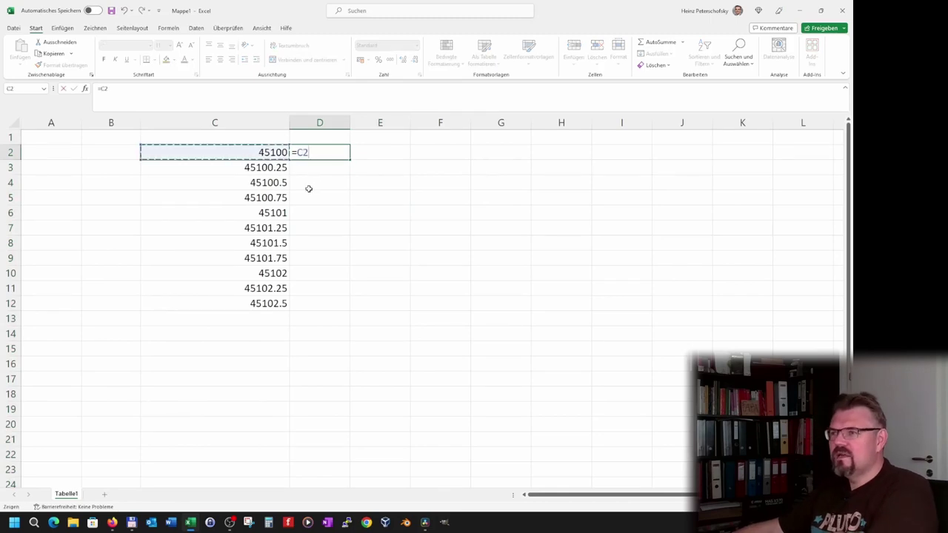
key("Return")
left_click(347, 154)
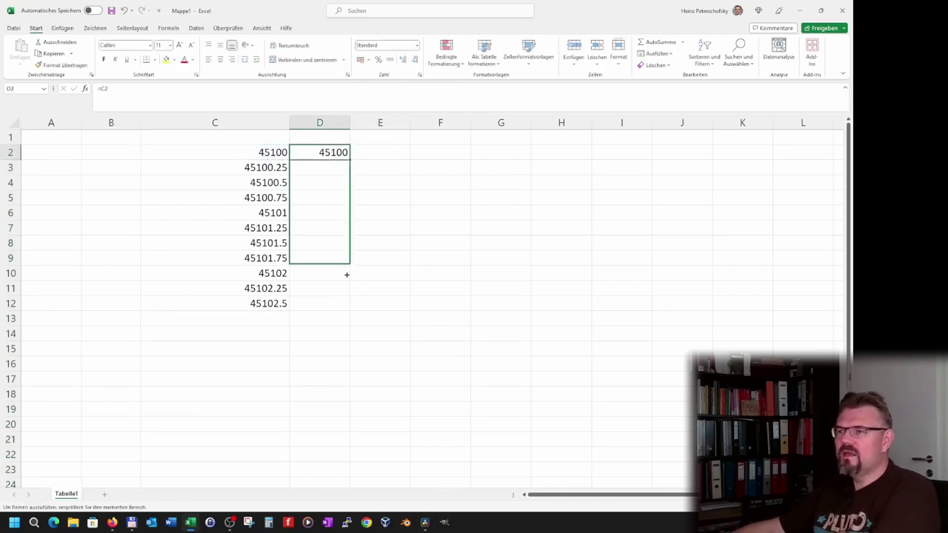
left_click_drag(351, 160, 351, 309)
left_click(328, 376)
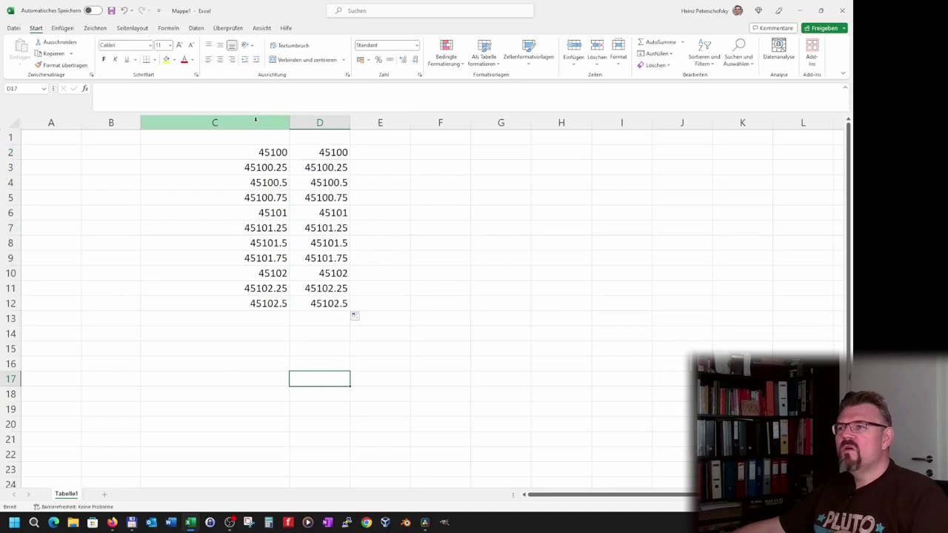
left_click(215, 122)
left_click(417, 45)
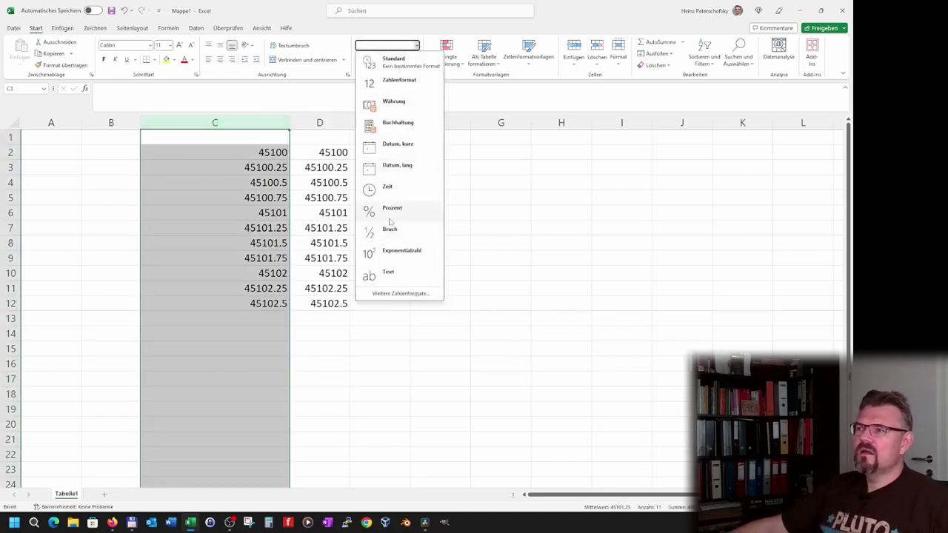
Step: Format column C as Datum, kurz (23.06.2023) and column D as Zeit (06:00:00)
left_click(404, 153)
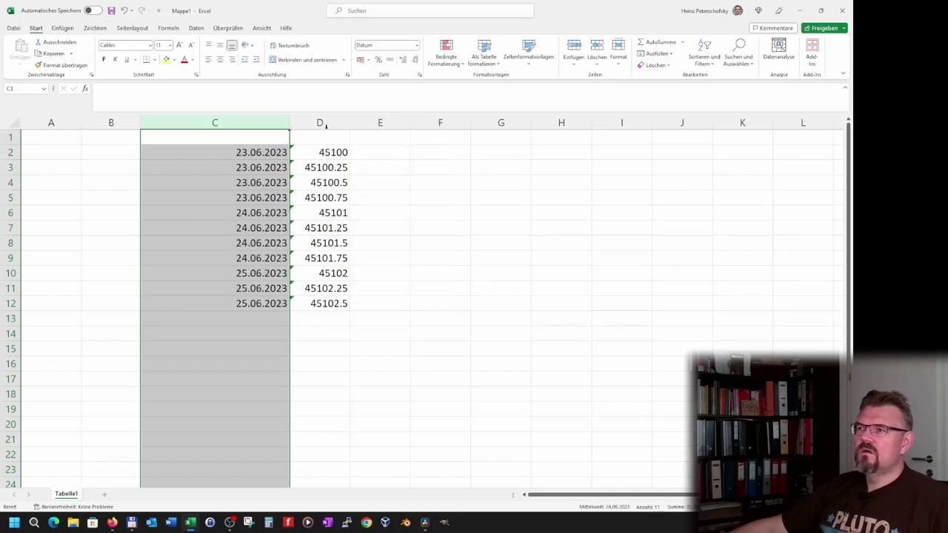
left_click(320, 123)
left_click(417, 47)
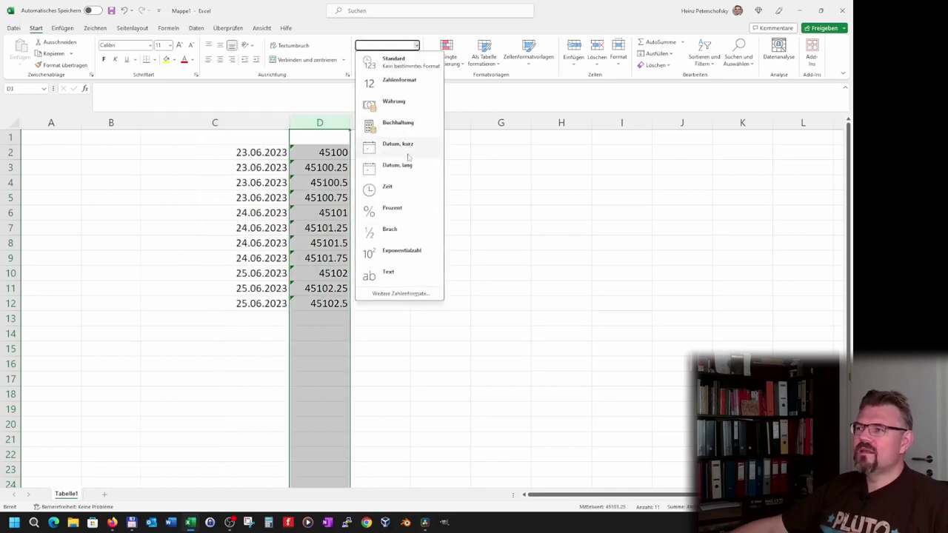
left_click(403, 190)
left_click(409, 237)
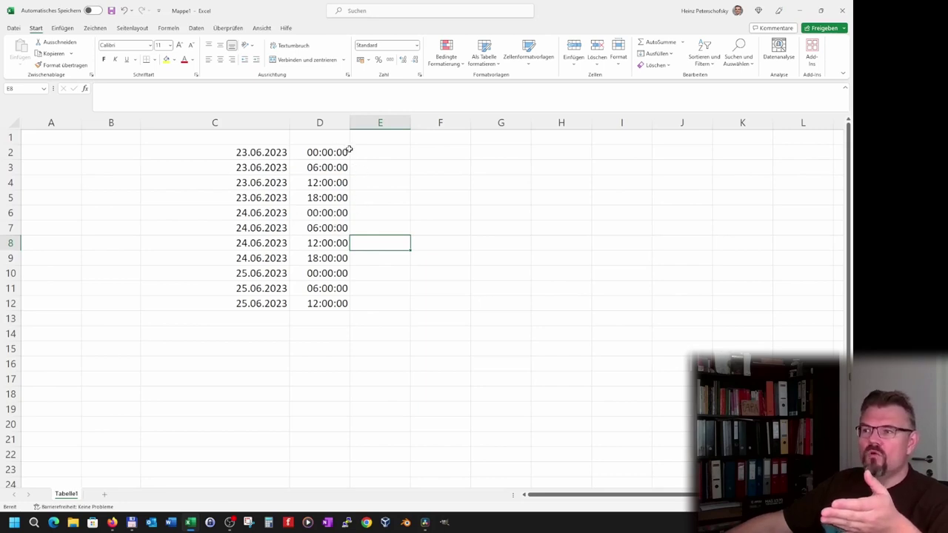
left_click(345, 201)
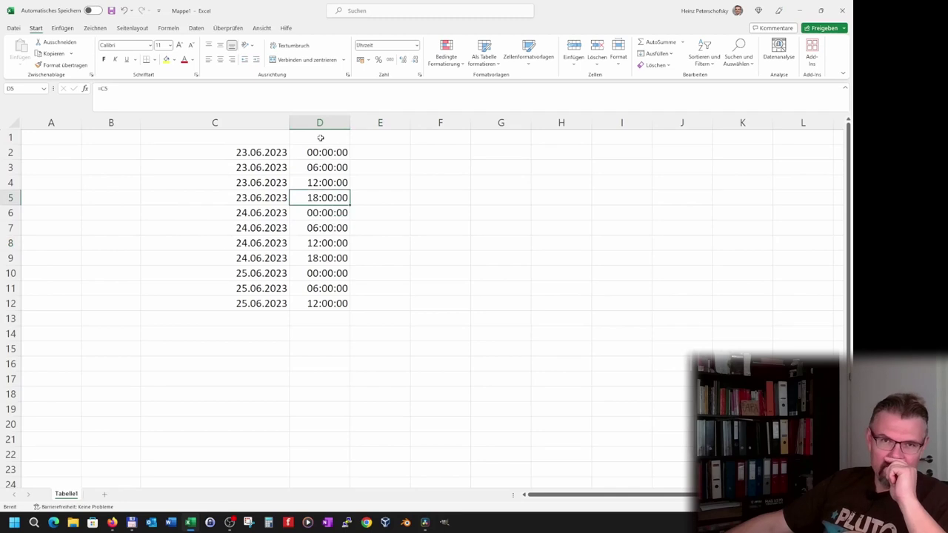
Step: Reformat column D as Standard so its times show as serial numbers 45100.25 to 45102.5
left_click(319, 151)
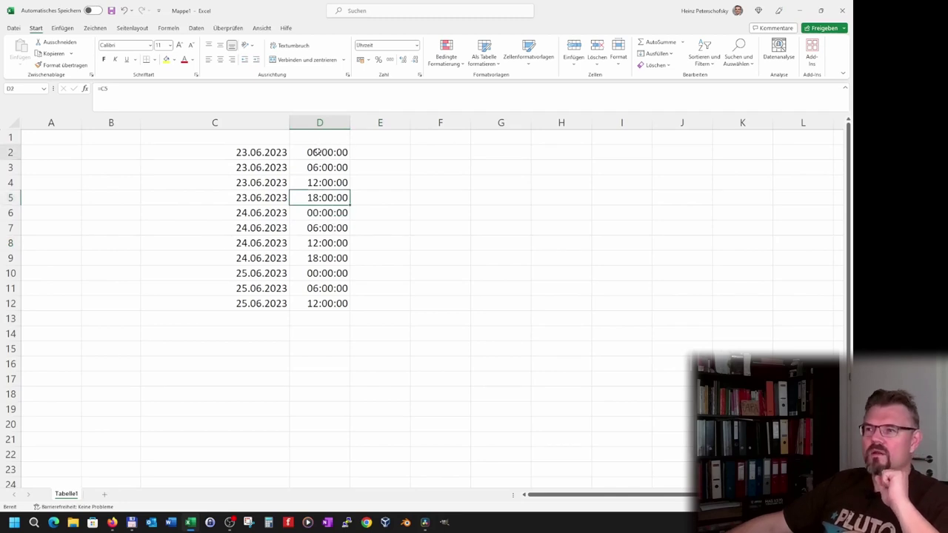
left_click(316, 227)
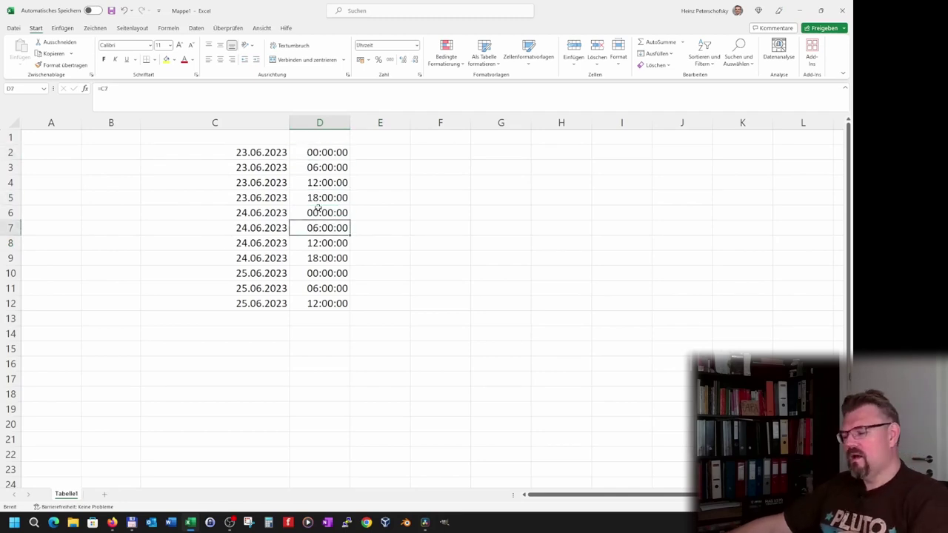
left_click(320, 124)
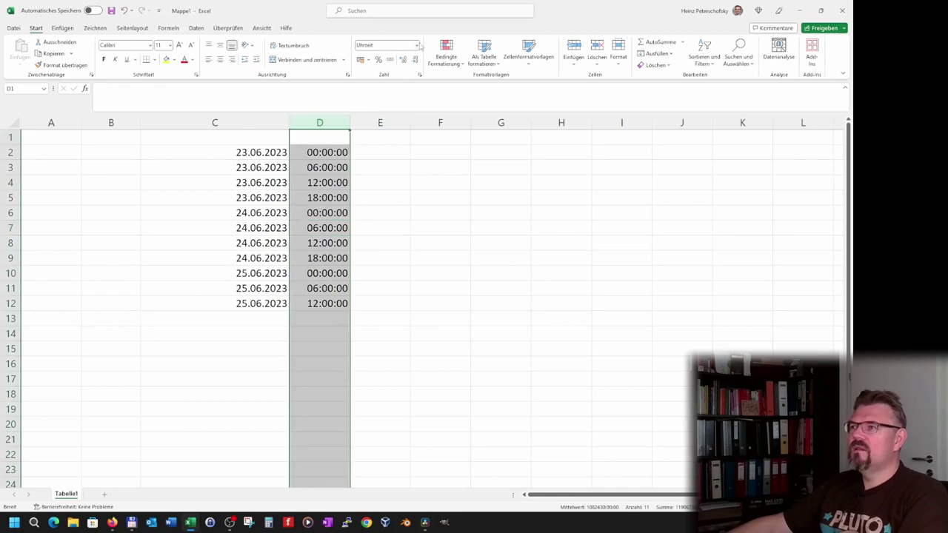
left_click(416, 45)
left_click(396, 59)
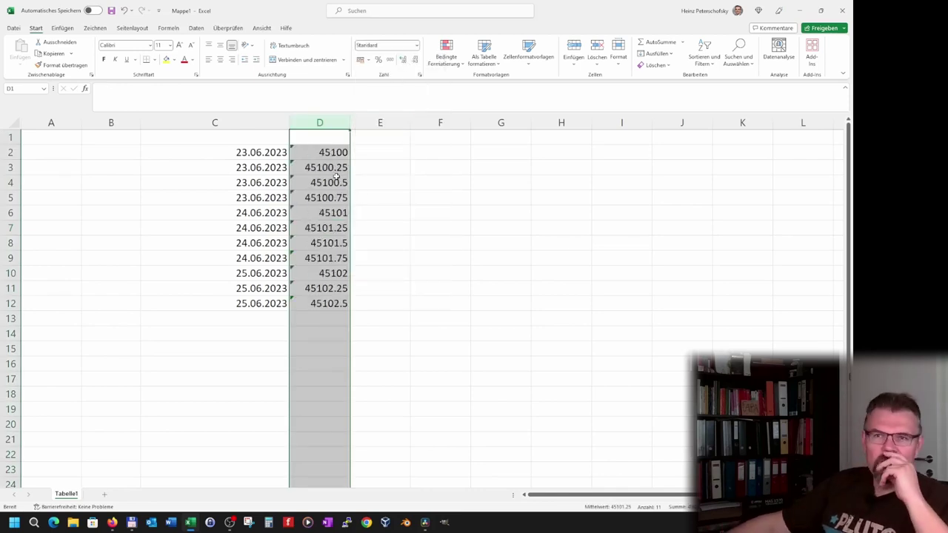
Step: Replace the reference in D2 with the value 0
left_click(330, 153)
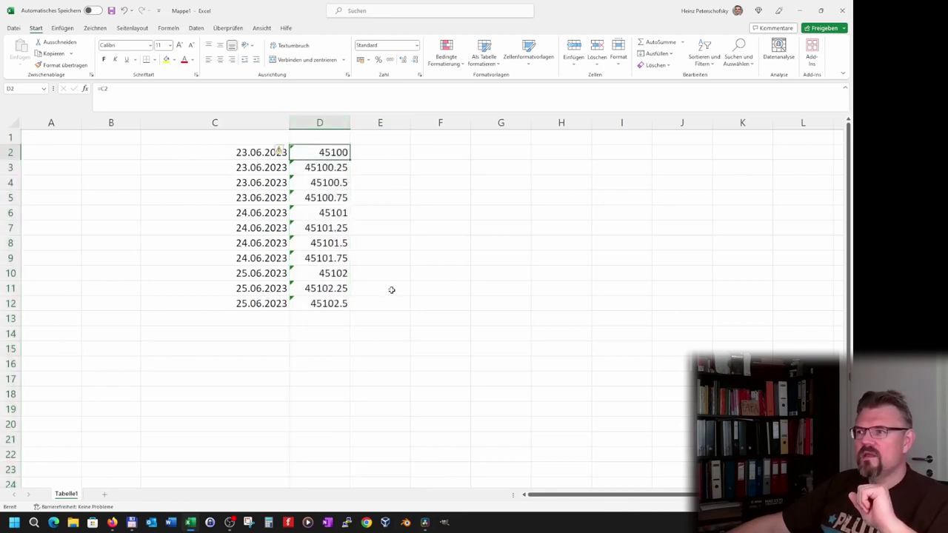
type("0")
key("Return")
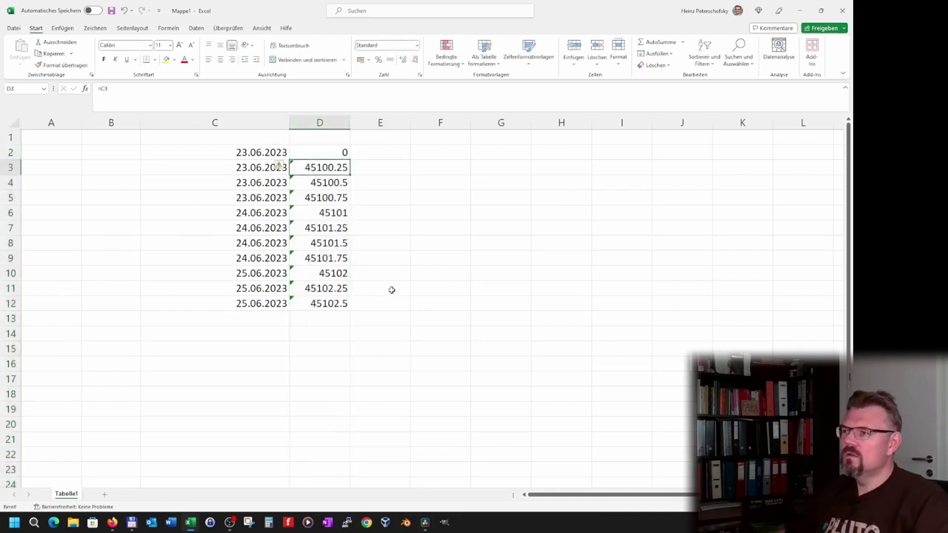
Step: Enter =D2+0,25 in D3 and fill it down to D12
type("=")
key("Up")
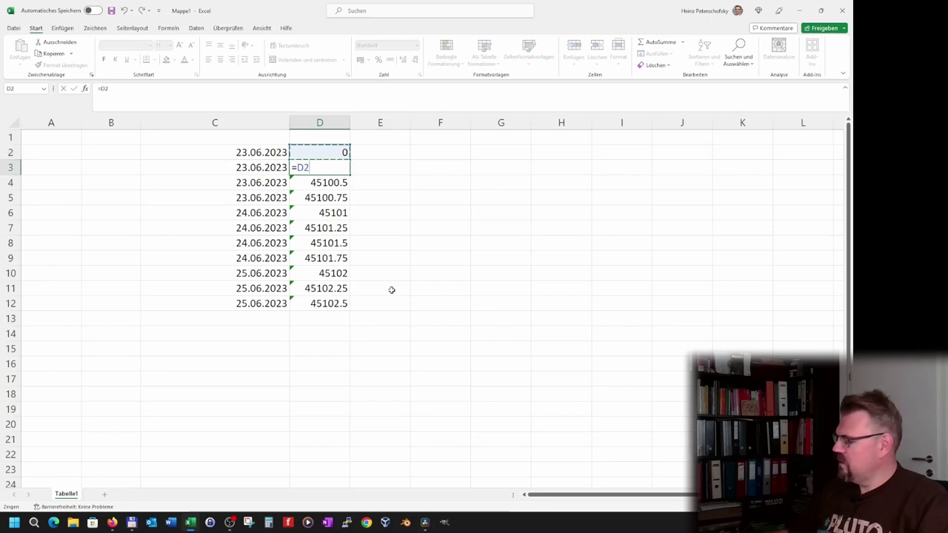
type("+")
type("5")
key("Return")
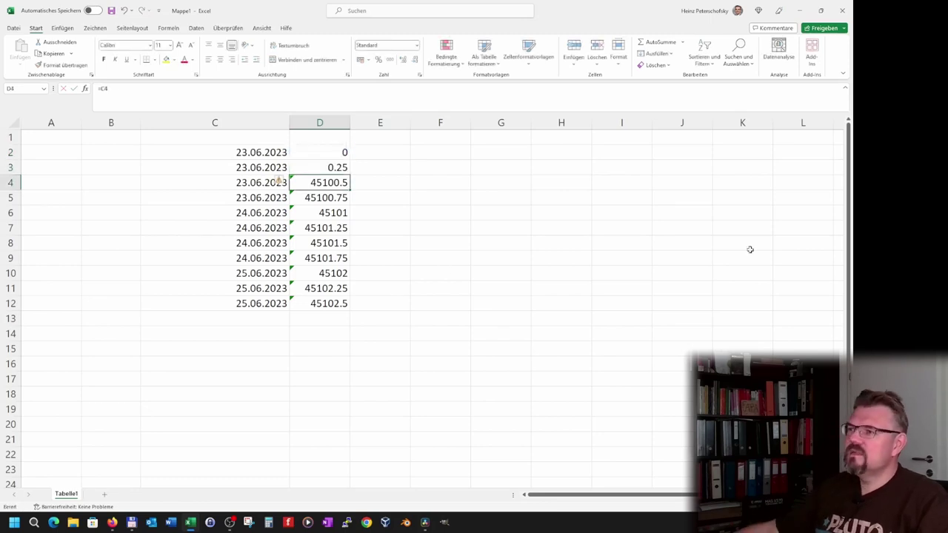
left_click(317, 169)
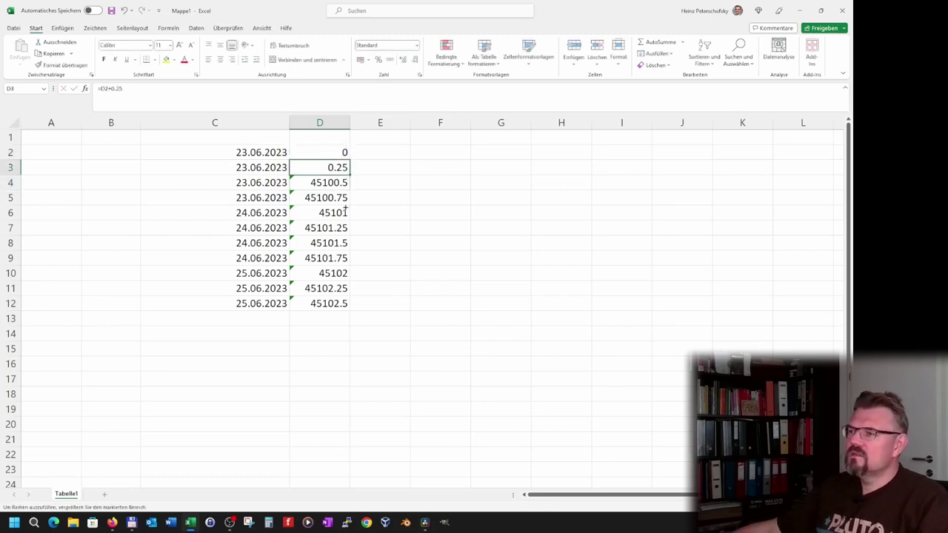
left_click_drag(349, 174, 346, 304)
left_click(415, 290)
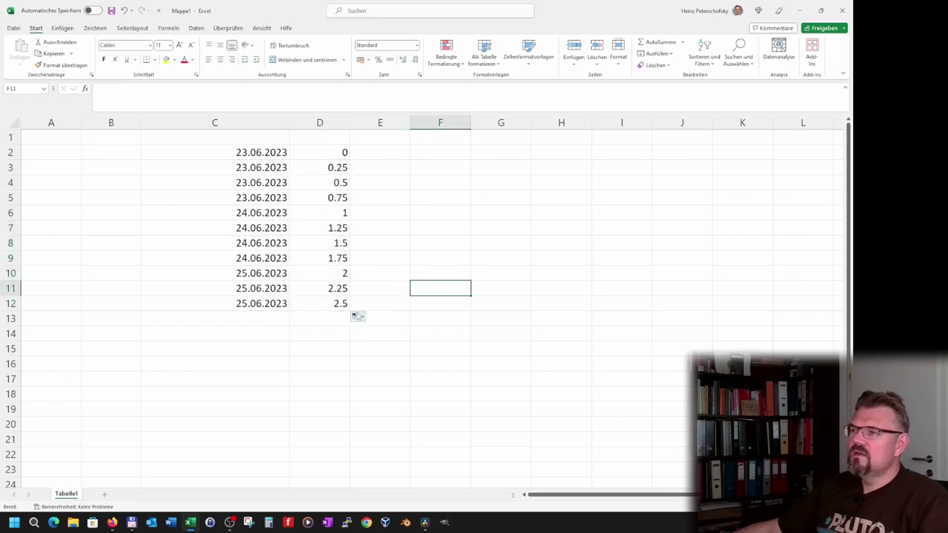
Step: Format column D as Zeit so the values show as times 00:00:00 to 18:00:00
left_click(333, 123)
left_click(419, 46)
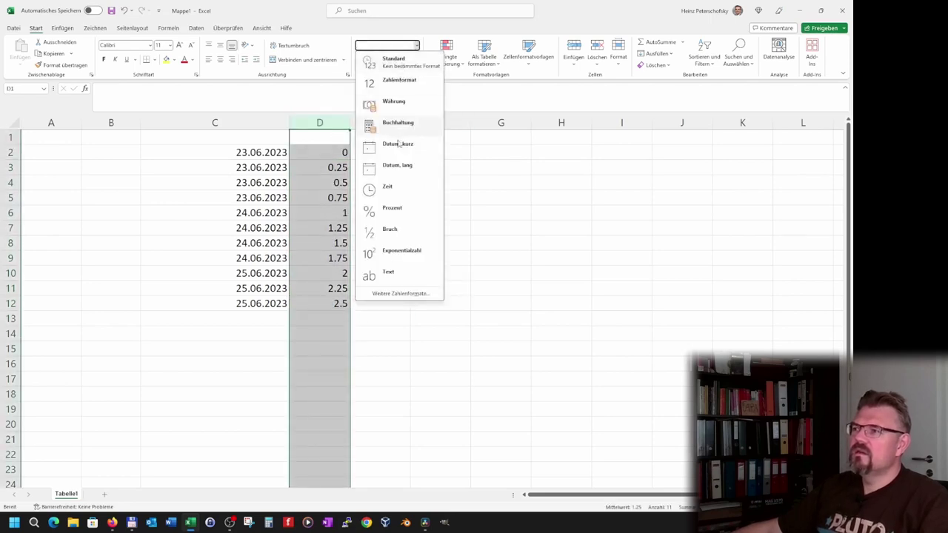
left_click(385, 190)
left_click(420, 297)
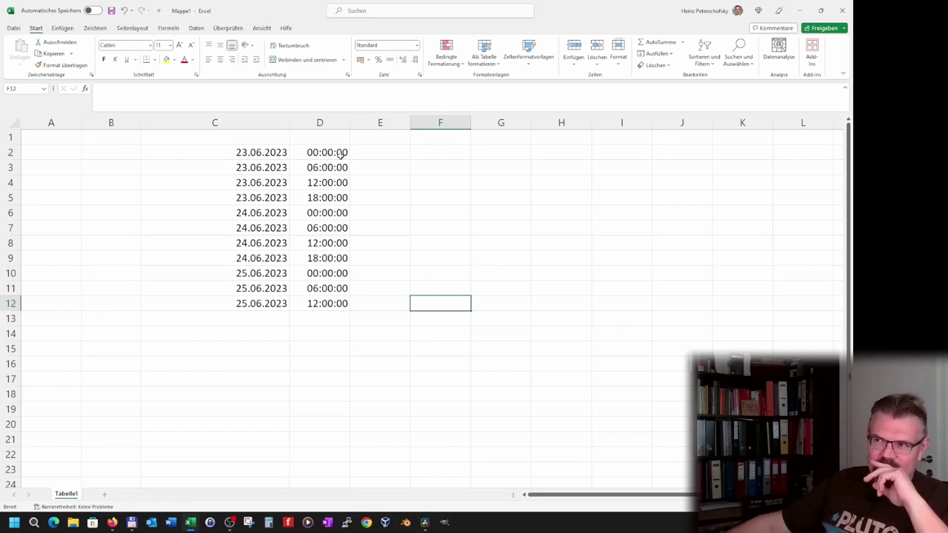
Step: Clear column D, then enter =C2 in D2 and fill it down to D12
left_click(319, 122)
key("Delete")
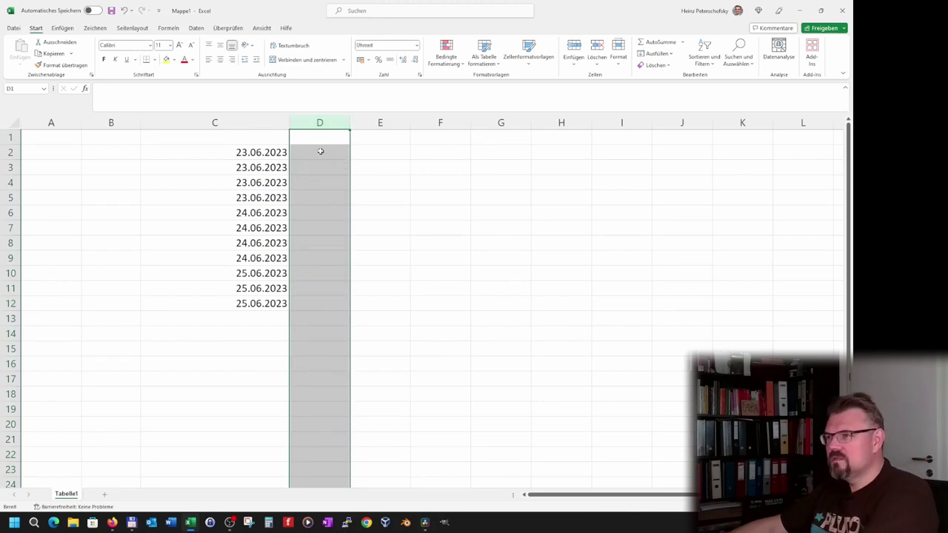
left_click(342, 151)
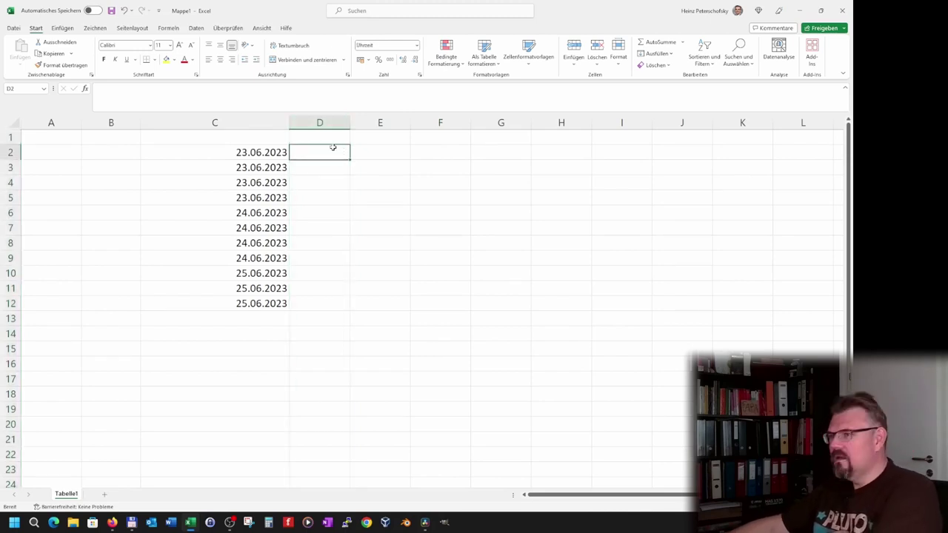
type("=C2")
key("Return")
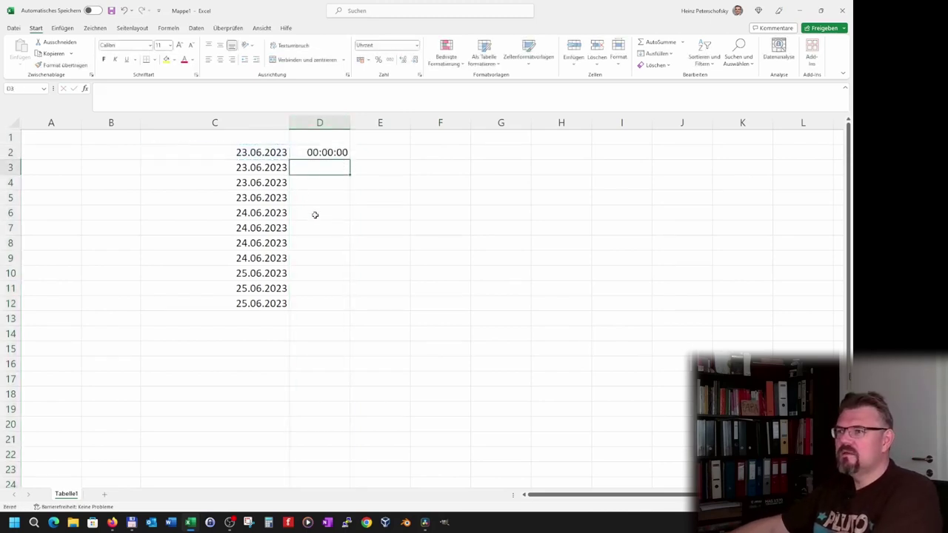
left_click(323, 152)
left_click_drag(350, 161, 349, 308)
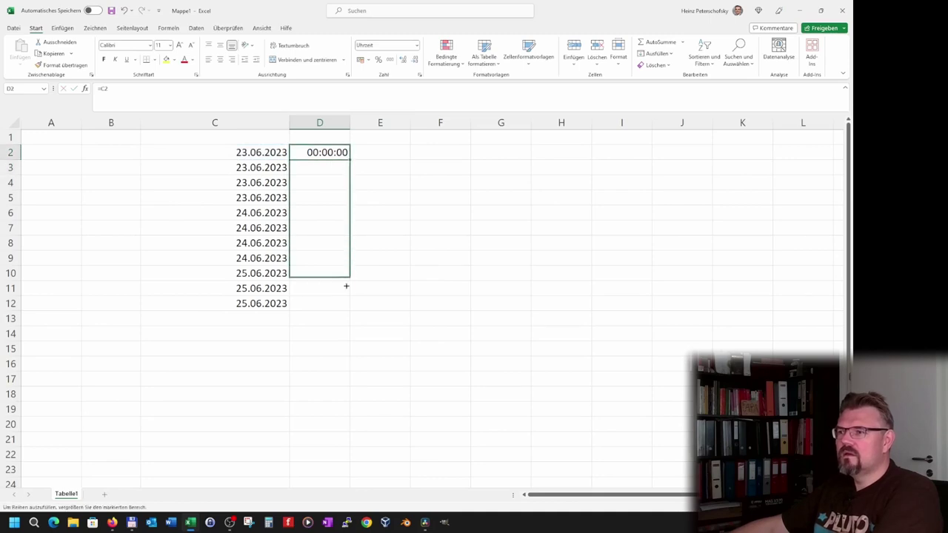
left_click(324, 334)
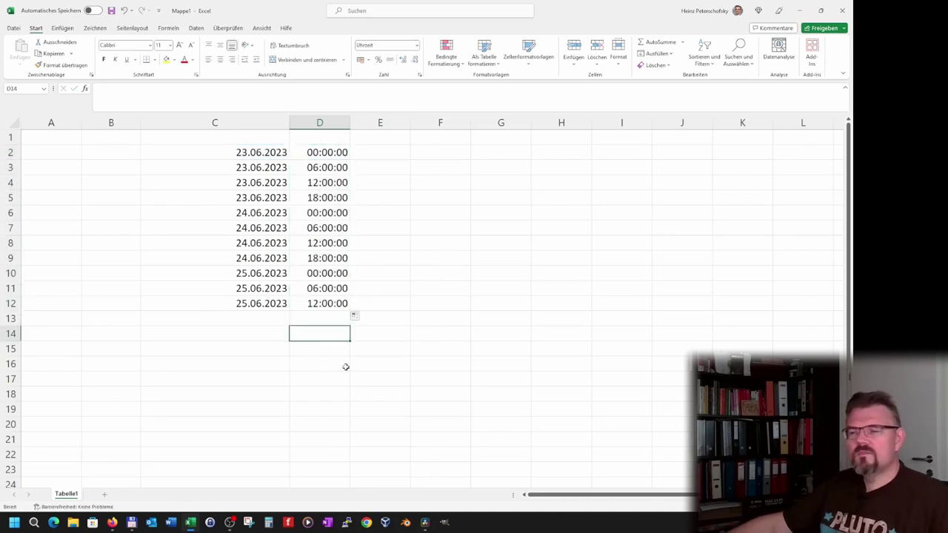
Step: Set columns C and D to Standard to show serials, and narrow both columns
left_click_drag(248, 122, 320, 122)
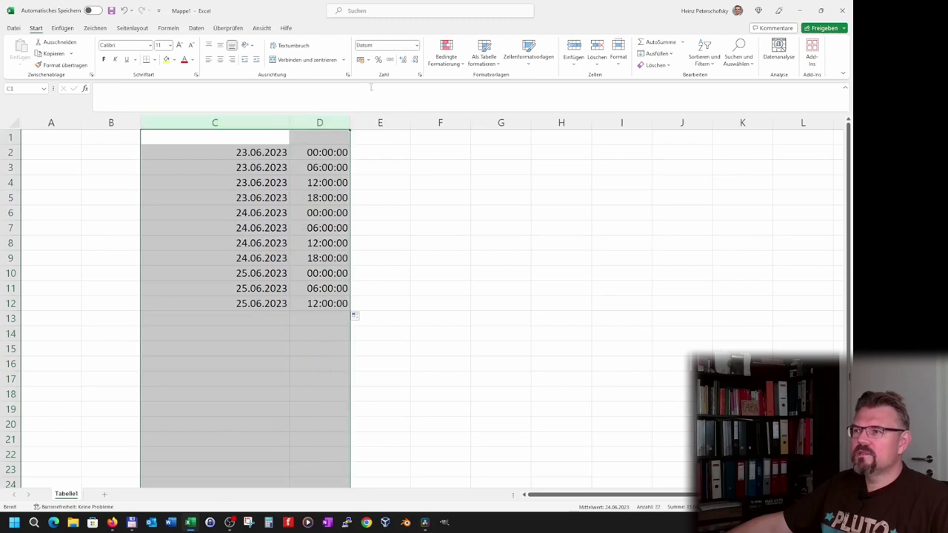
left_click(416, 46)
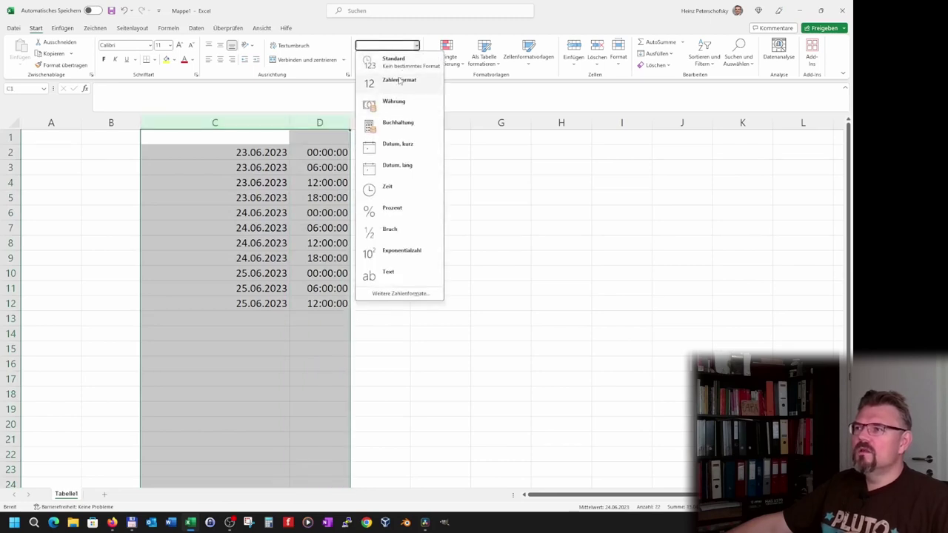
left_click(404, 62)
left_click_drag(291, 127, 199, 127)
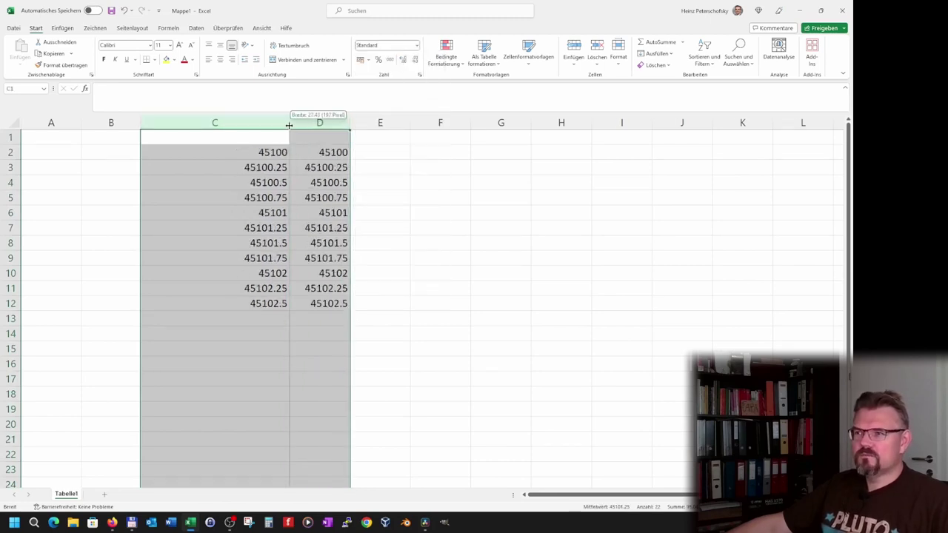
left_click(291, 225)
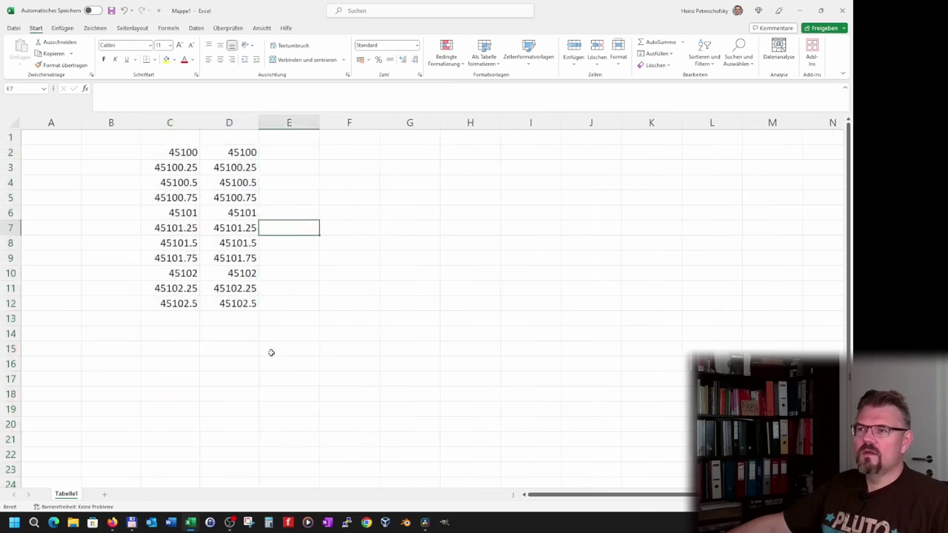
Step: Format column C as short dates (Datum) and column D as times (Zeit)
left_click_drag(181, 123, 229, 122)
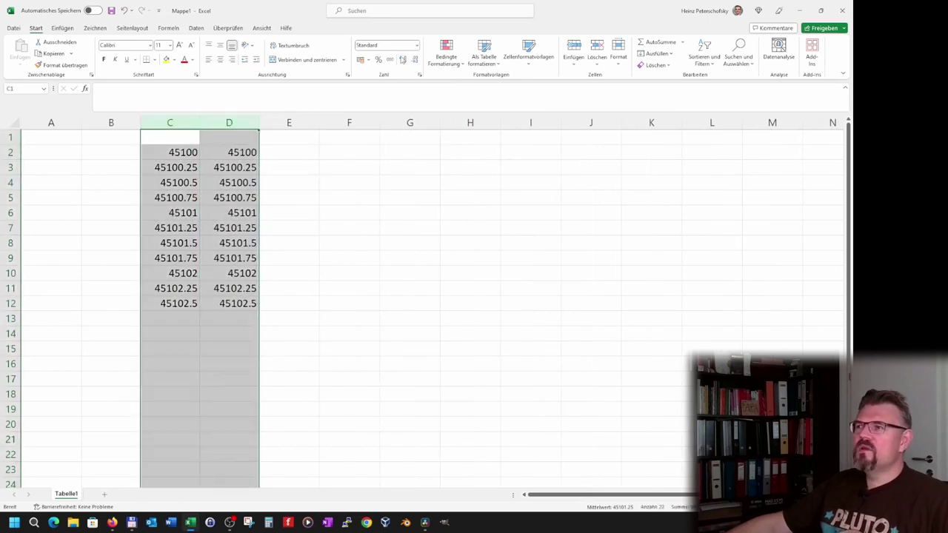
left_click(417, 46)
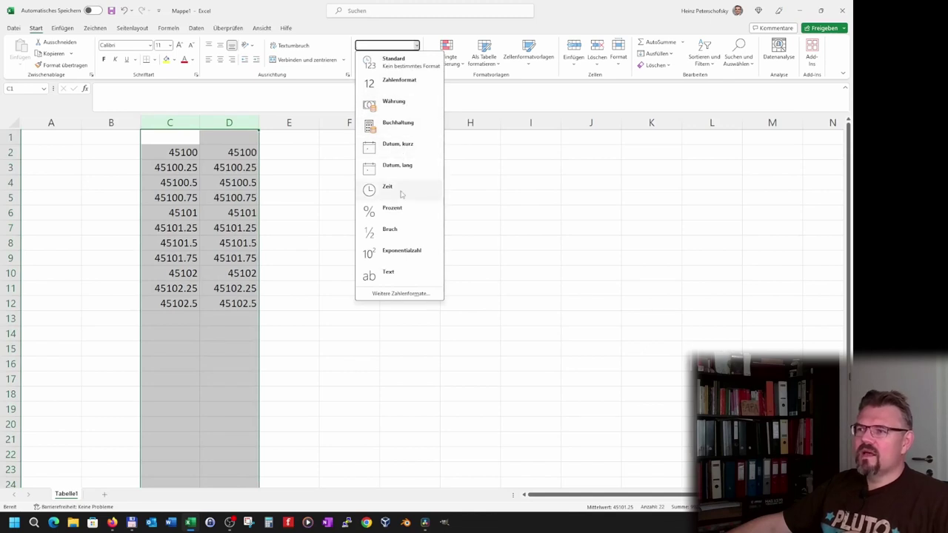
left_click(169, 122)
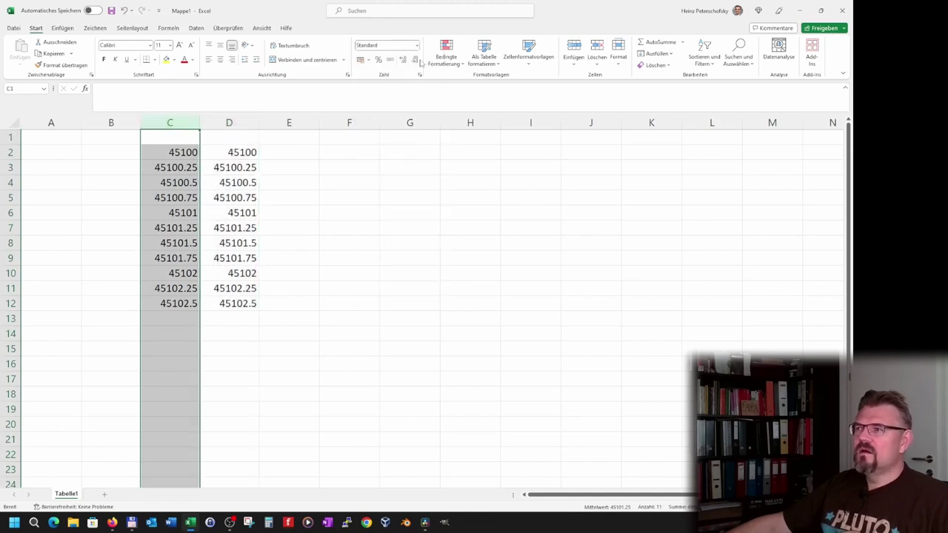
left_click(417, 46)
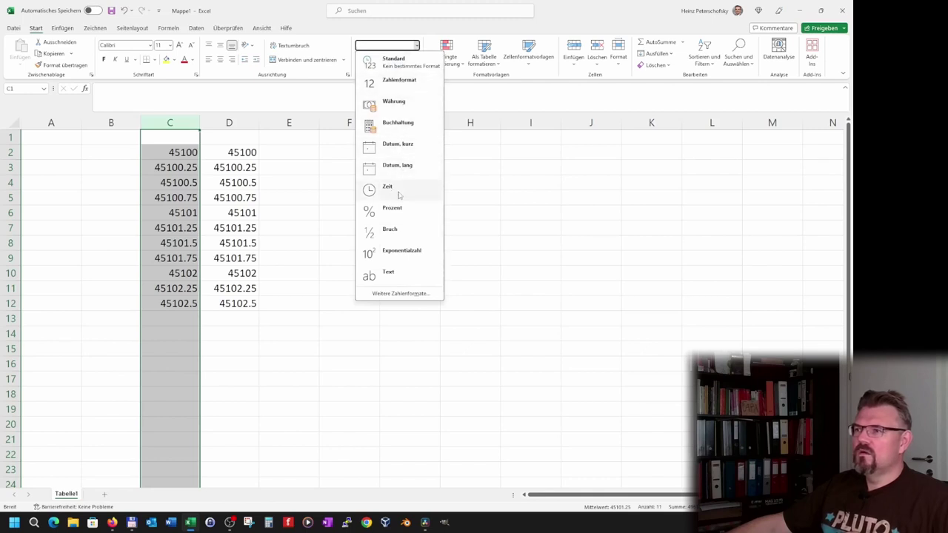
left_click(397, 145)
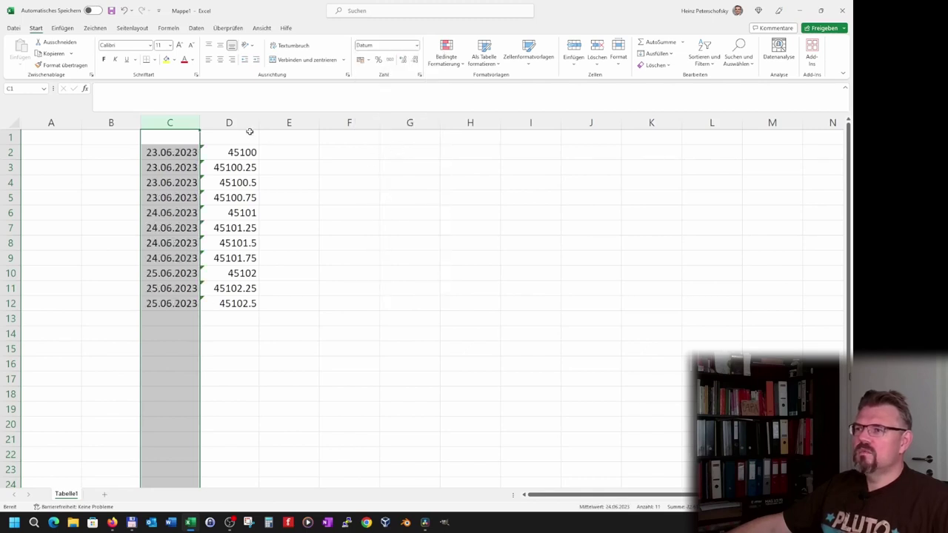
left_click(250, 131)
left_click(416, 46)
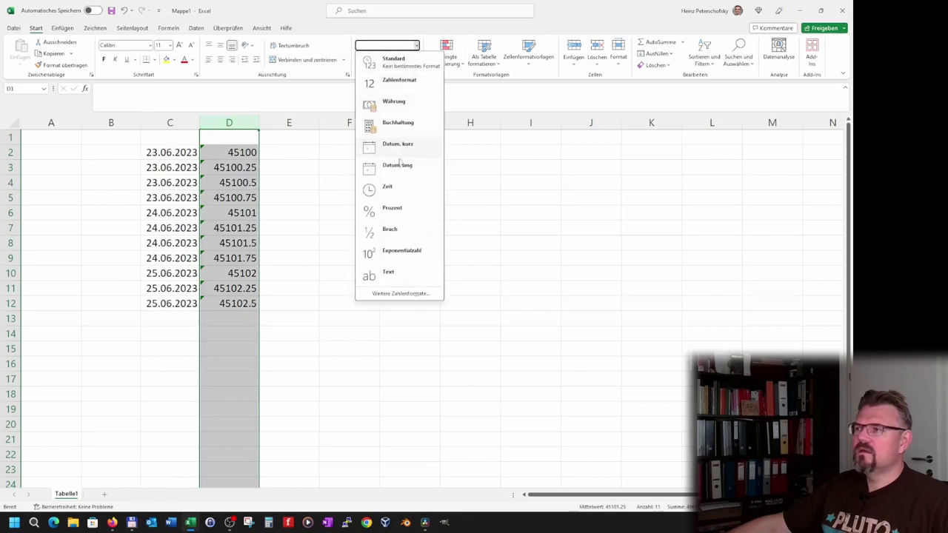
left_click(387, 187)
left_click(299, 258)
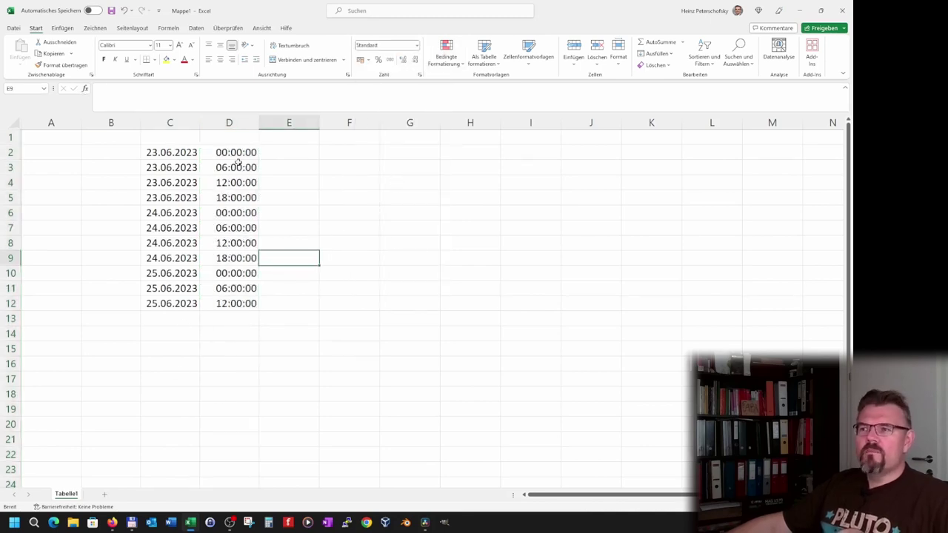
left_click(170, 331)
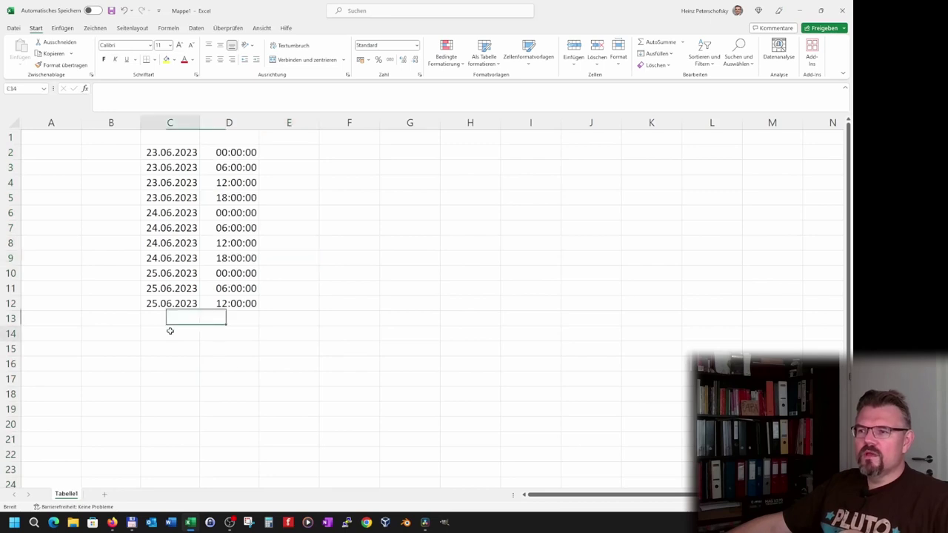
Step: Insert =HEUTE() from the Datum & Zeit functions into E3, returning 08.09.2023
left_click(305, 168)
left_click(85, 89)
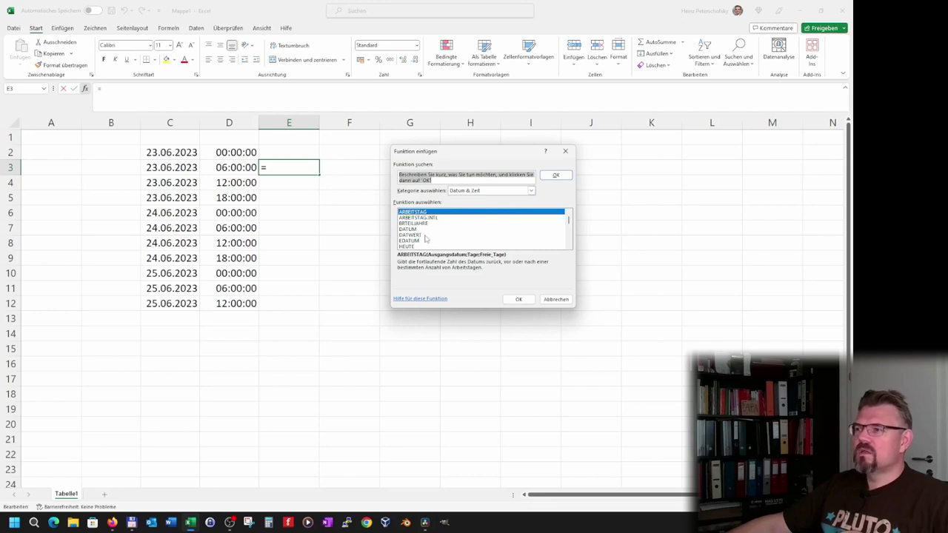
left_click(416, 235)
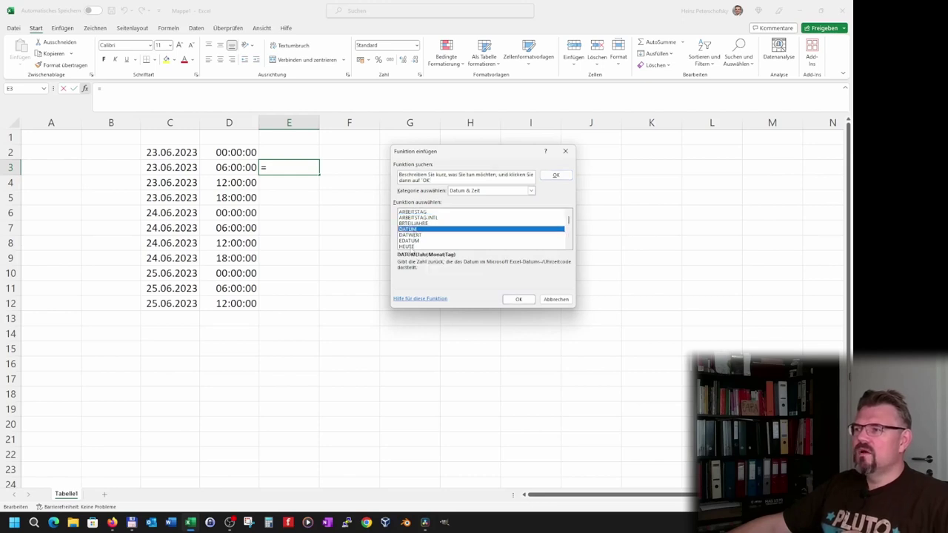
left_click(418, 247)
left_click(520, 299)
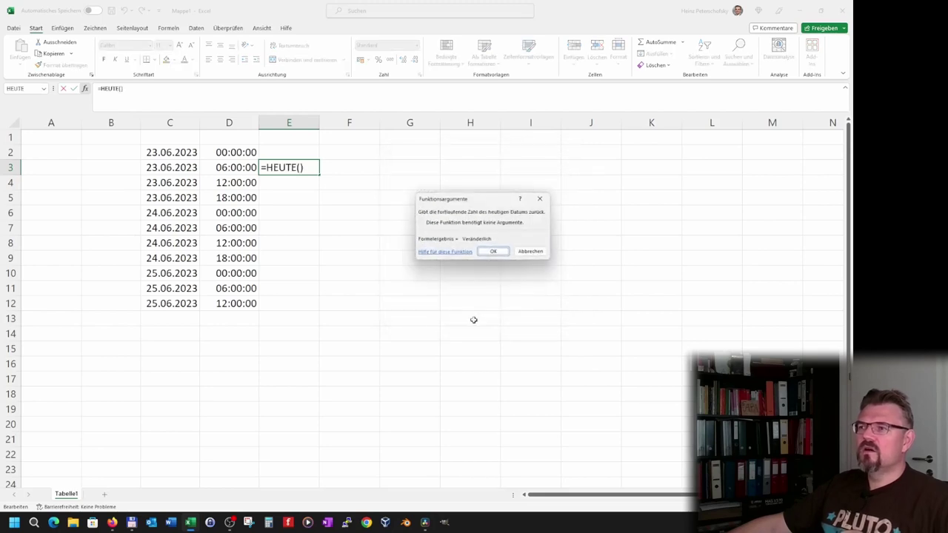
left_click(494, 251)
left_click(339, 232)
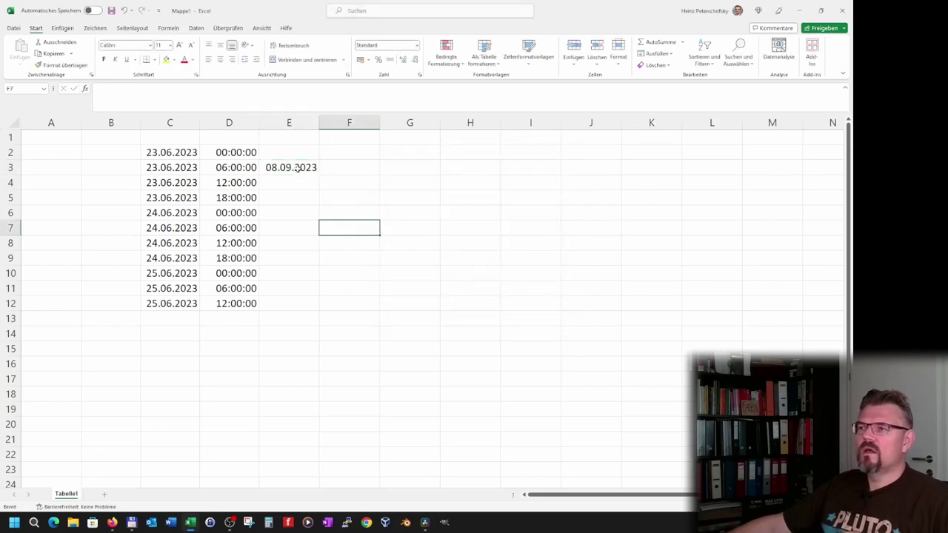
left_click(297, 169)
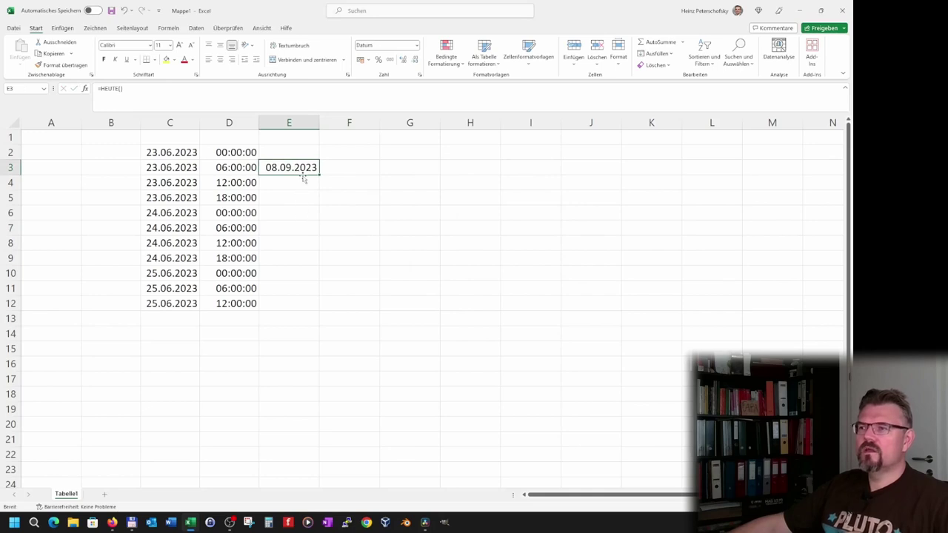
Step: Move today's date to C15 and insert =JETZT() in D15, showing 07:36:14
left_click_drag(303, 179, 183, 360)
left_click(223, 413)
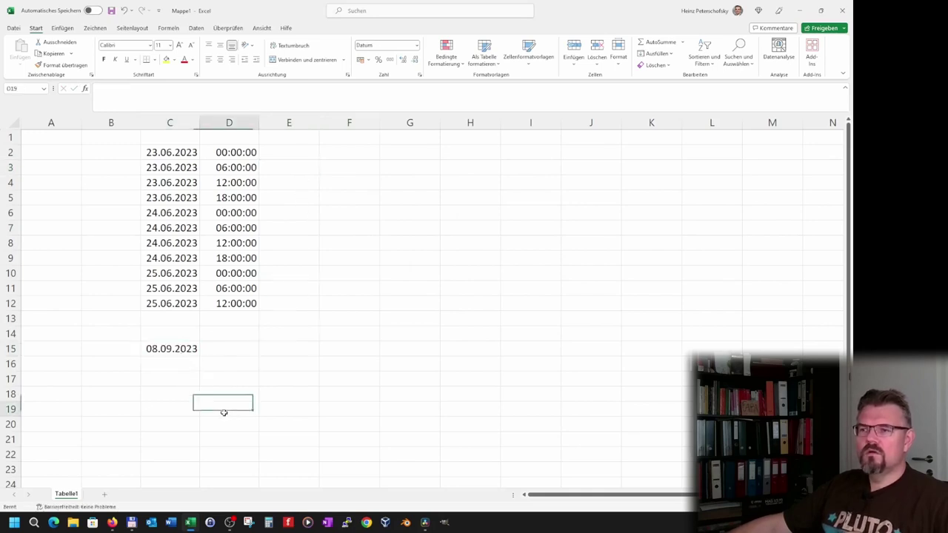
left_click(241, 343)
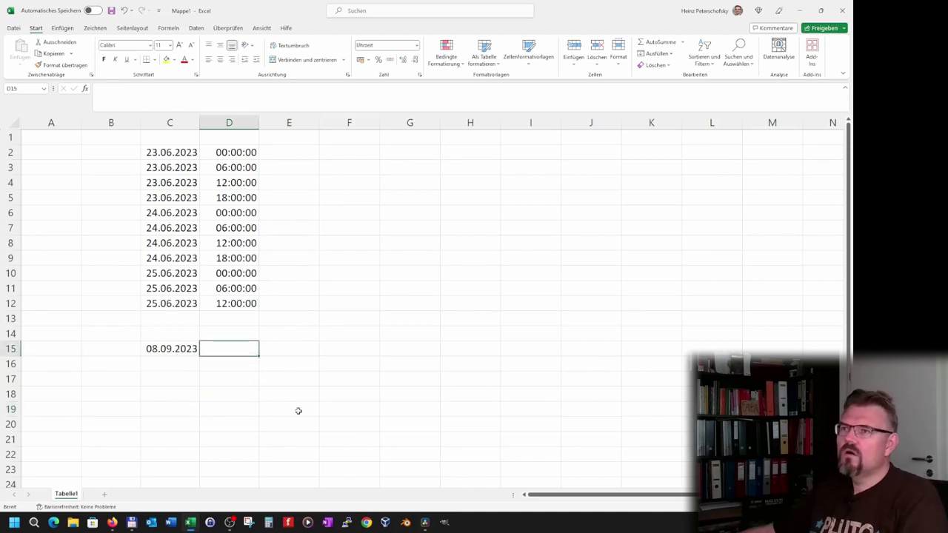
left_click(85, 88)
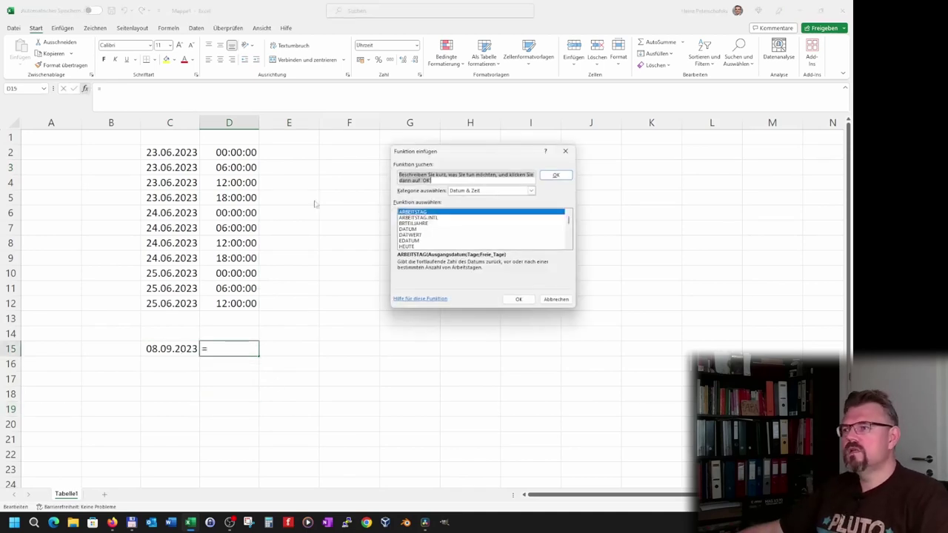
scroll(431, 242, "down", 2)
scroll(432, 242, "down", 1)
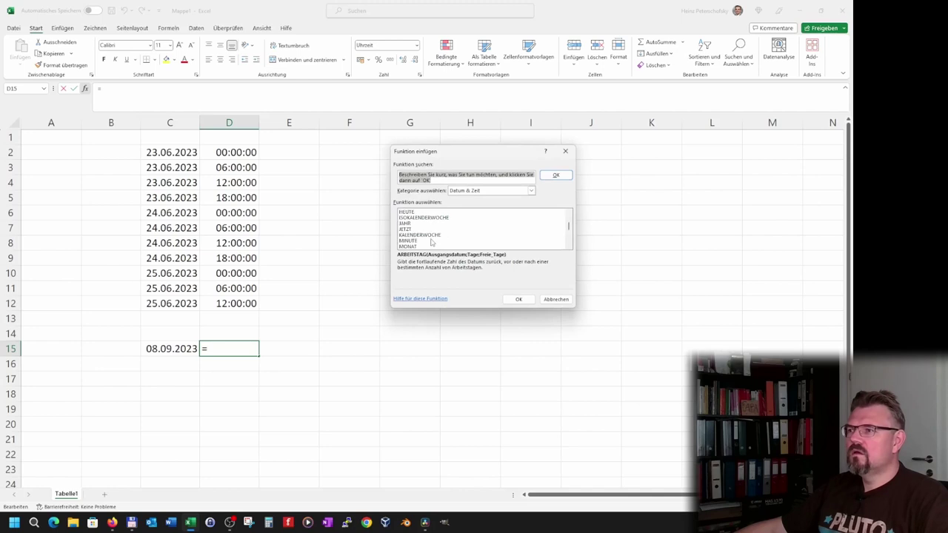
left_click(416, 230)
left_click(518, 299)
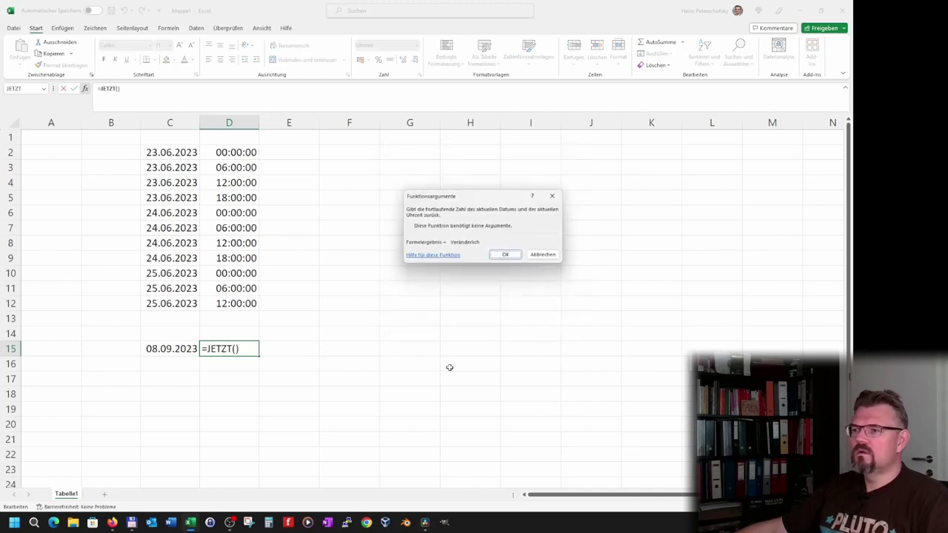
left_click(504, 254)
left_click(381, 395)
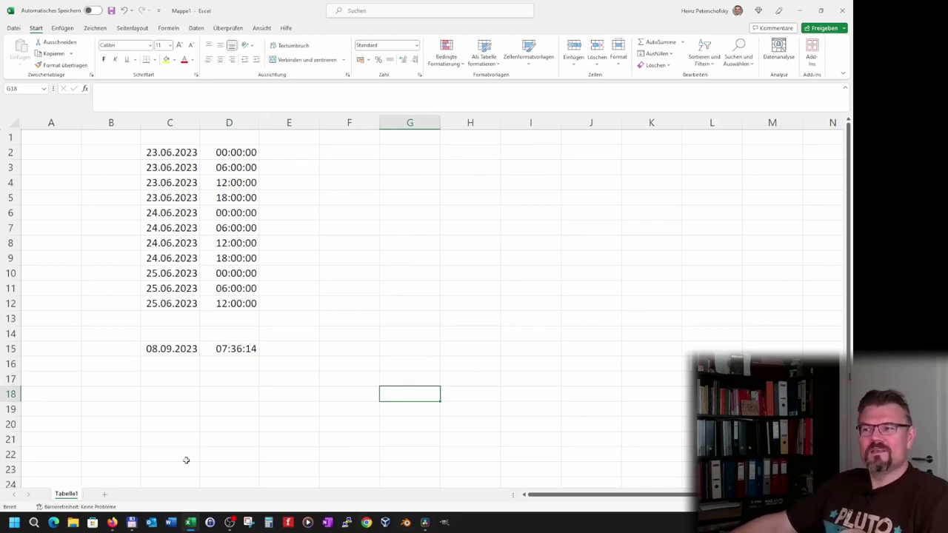
Step: Format C15:D15 as Standard, showing 45177 and 45177.317
left_click_drag(249, 355, 183, 352)
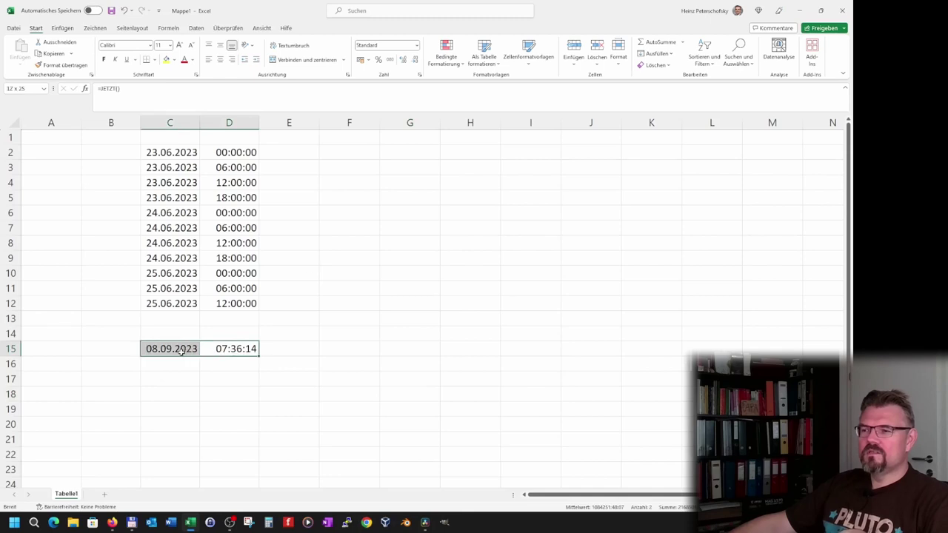
left_click(417, 46)
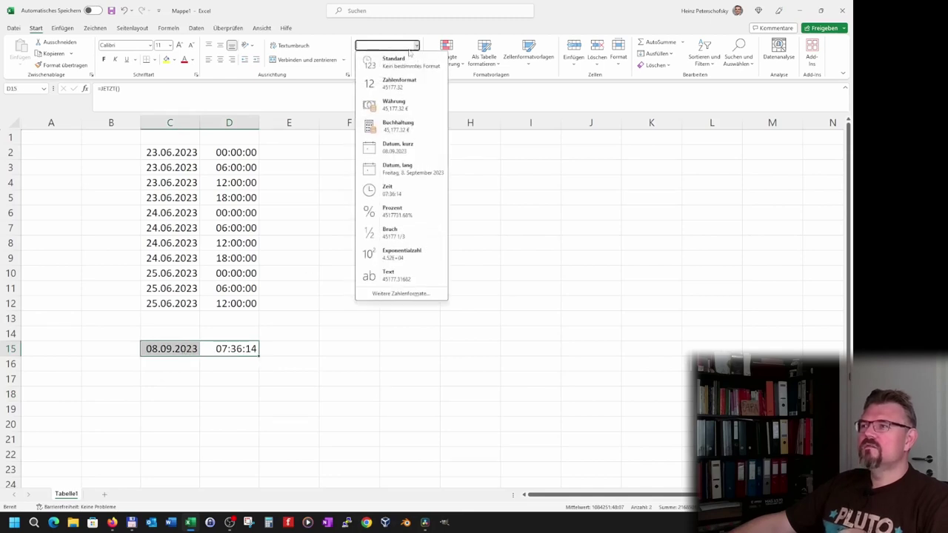
left_click(425, 66)
left_click(323, 337)
left_click(225, 353)
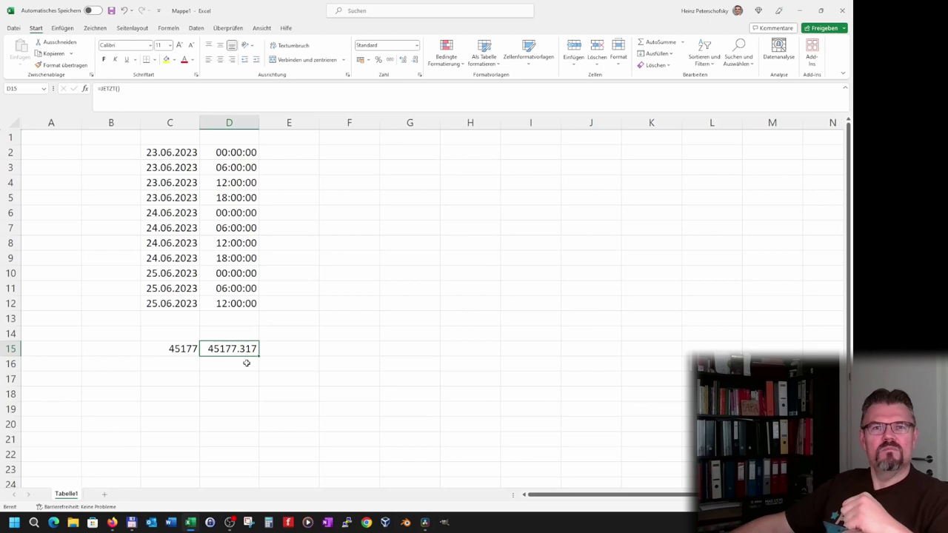
left_click(246, 363)
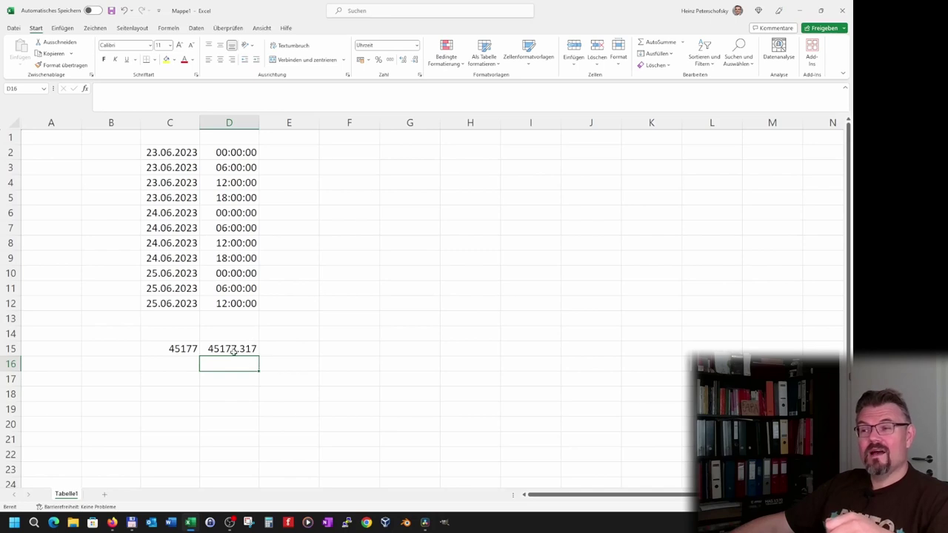
left_click(181, 379)
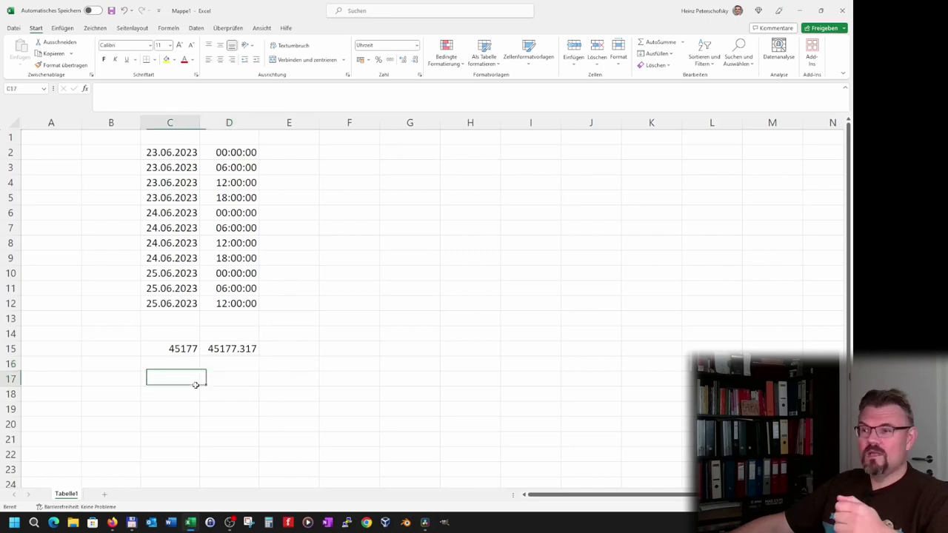
left_click_drag(178, 348, 237, 348)
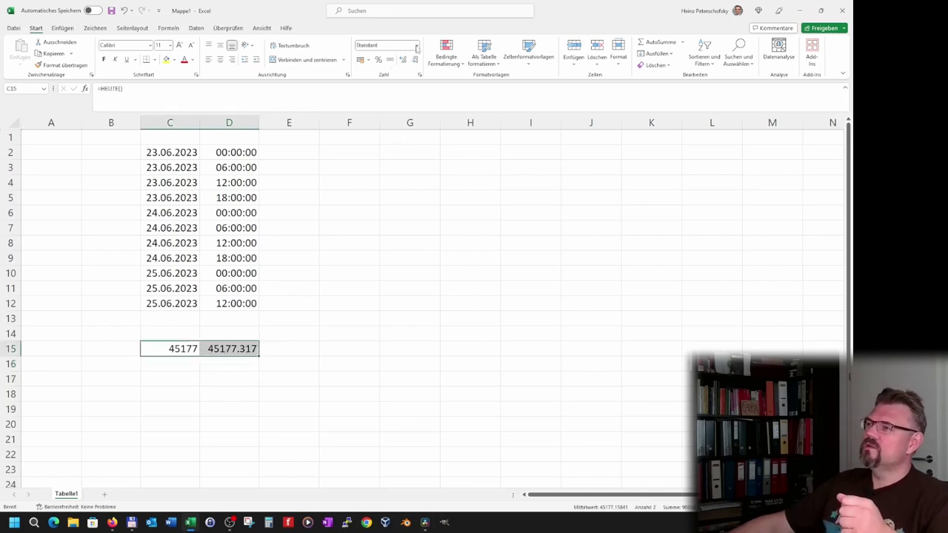
Step: Give D15 the Zeit format so it shows 07:36:14
left_click(336, 197)
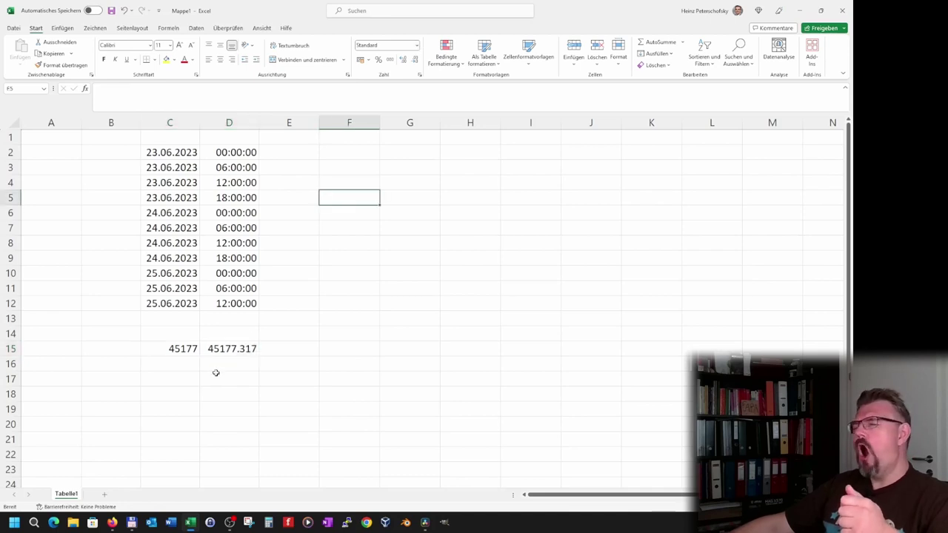
left_click(226, 334)
key("Down")
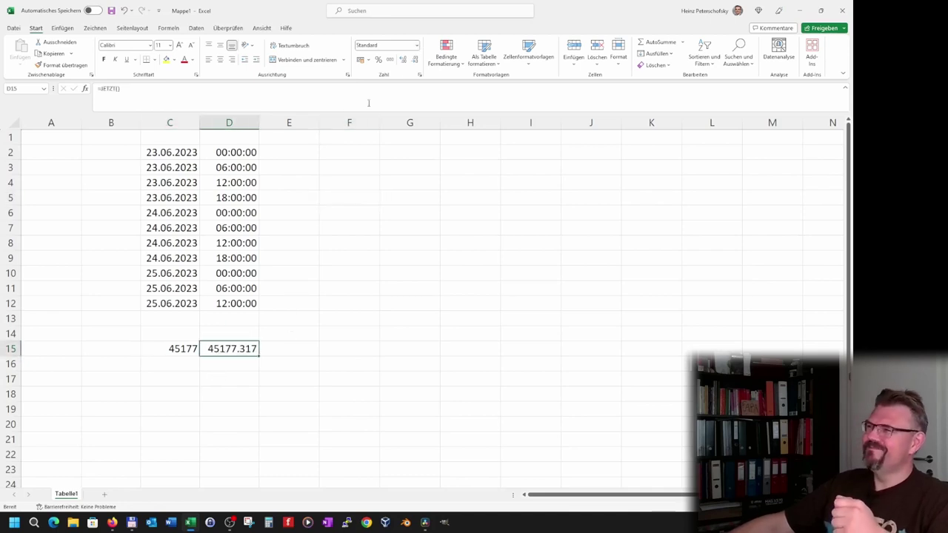
left_click(418, 46)
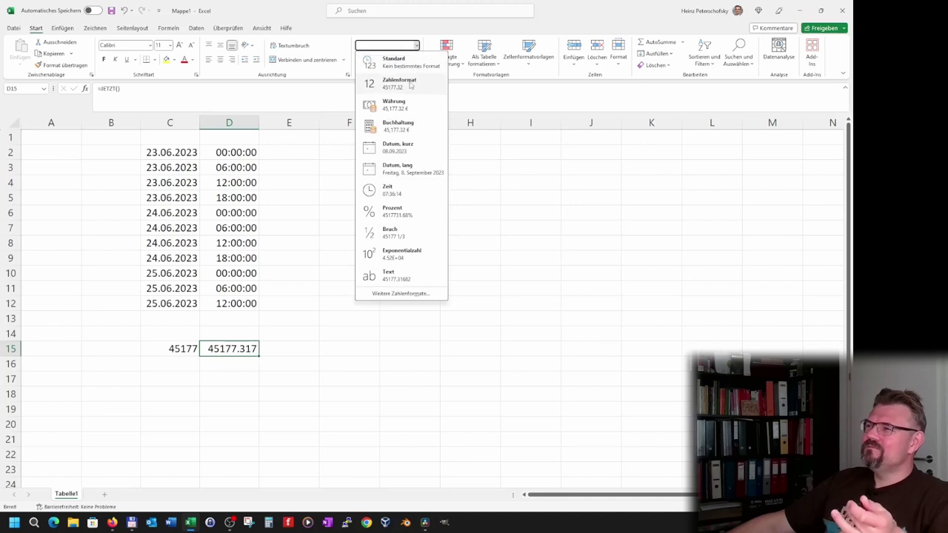
left_click(393, 190)
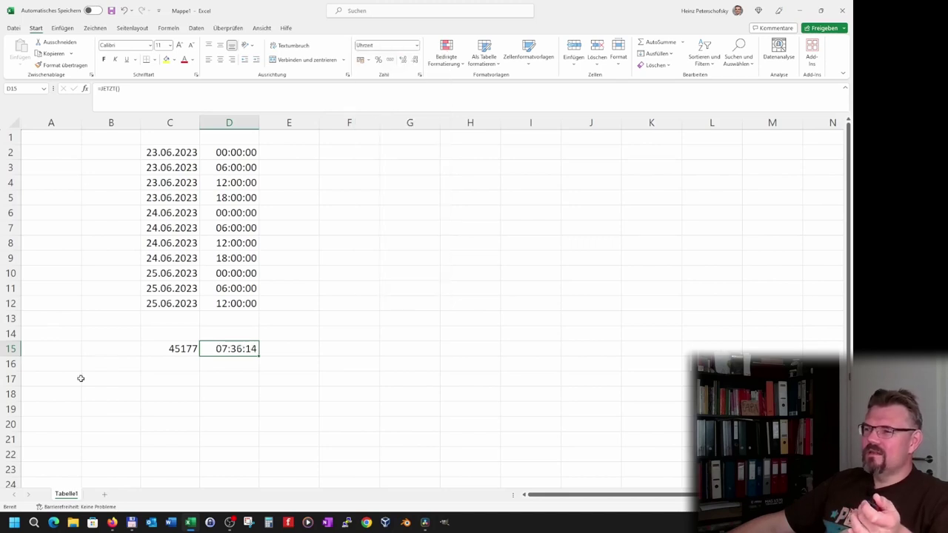
Step: Give C15 the Datum, kurz format so it shows 08.09.2023
left_click(177, 346)
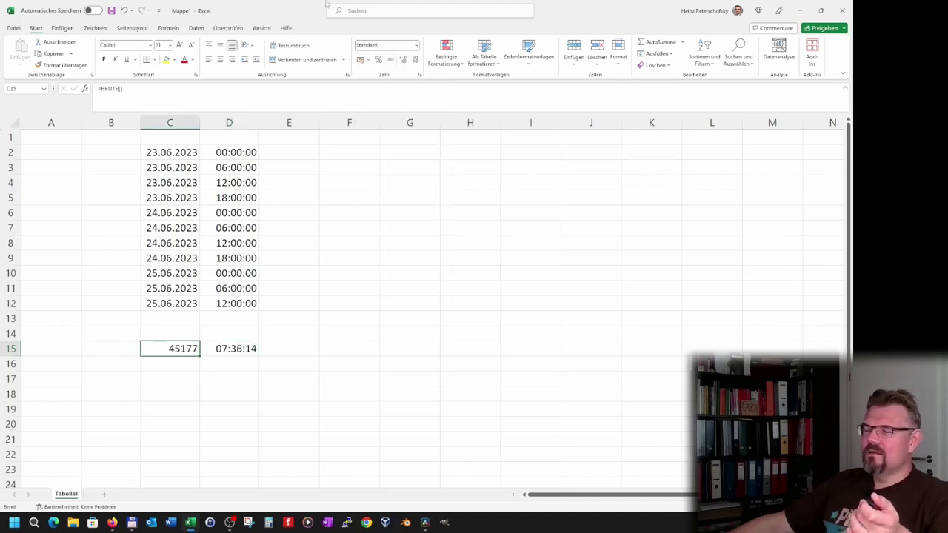
left_click(416, 45)
left_click(393, 145)
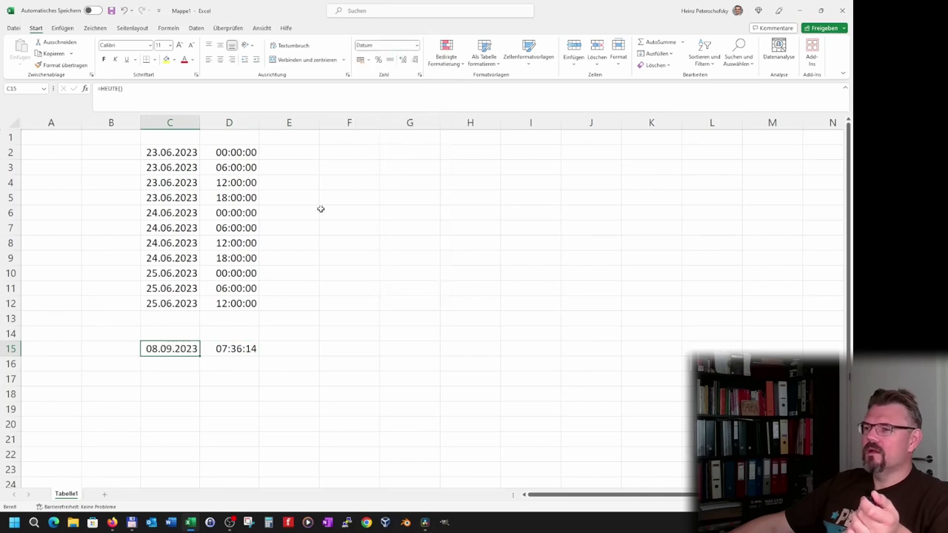
left_click(245, 393)
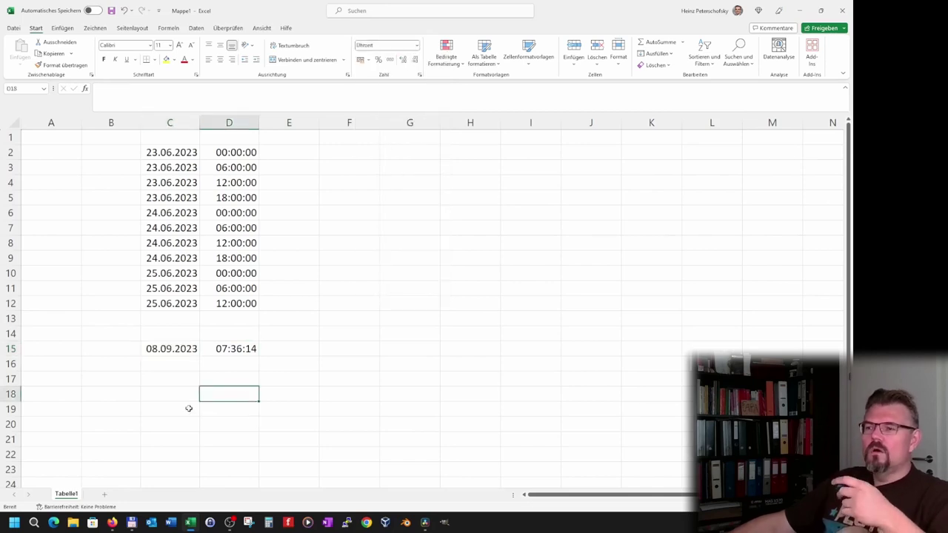
left_click(288, 348)
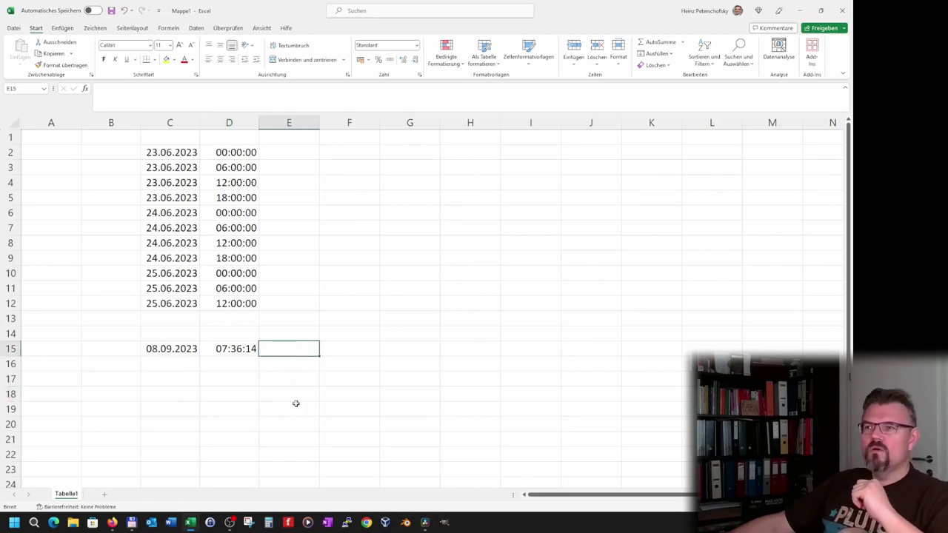
Step: Enter =WOCHENTAG(D15) in E15
type("=")
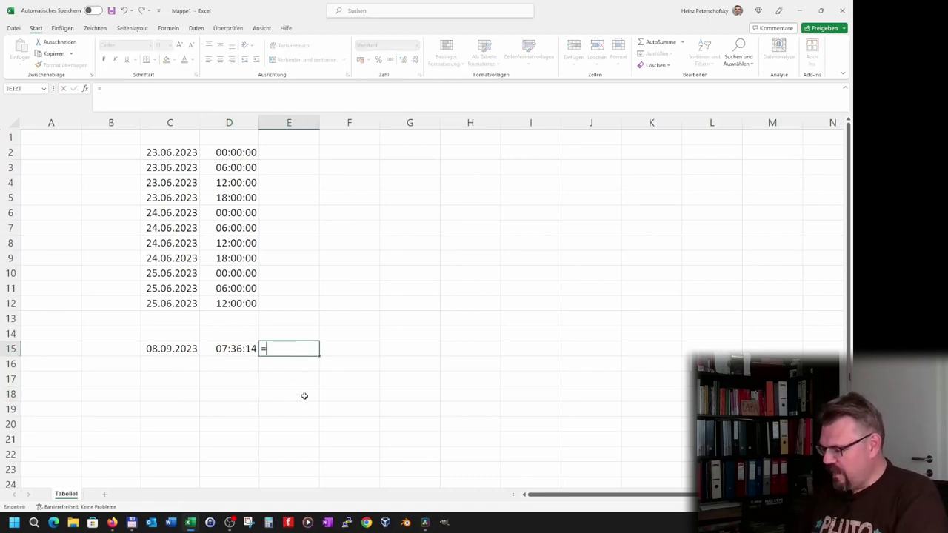
type("WOCHENTAG")
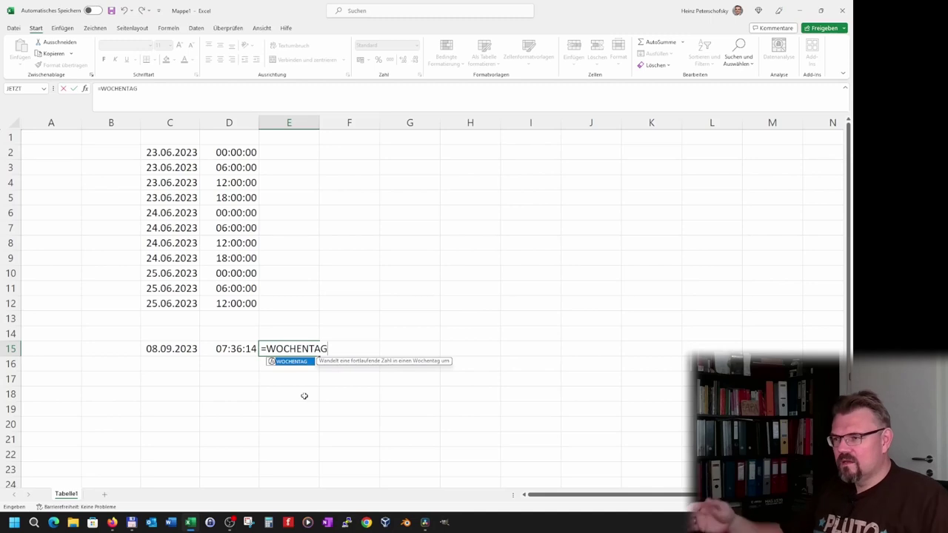
type("(")
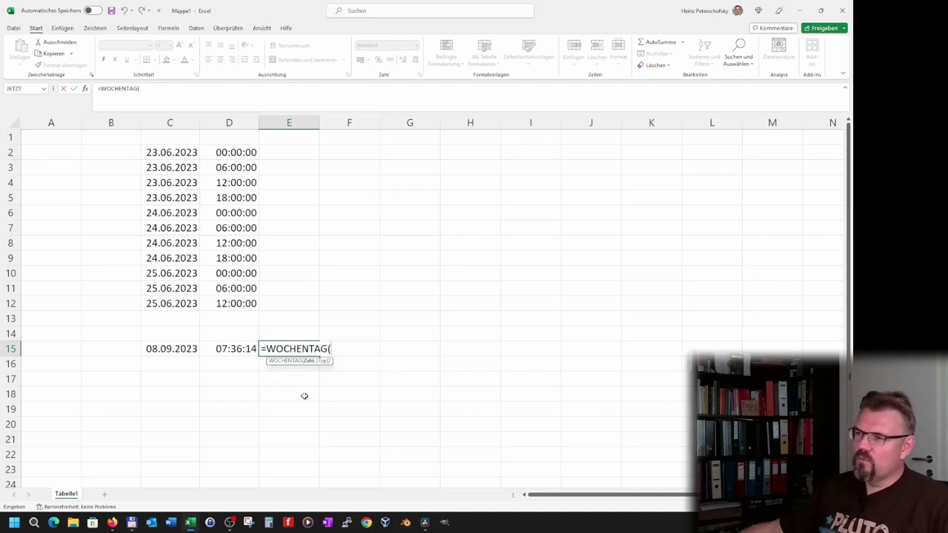
left_click(235, 349)
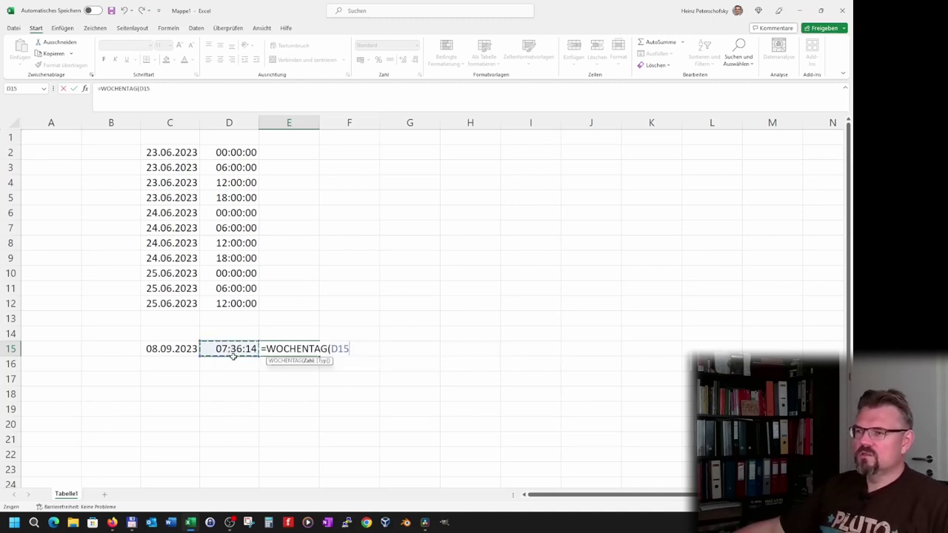
key("Return")
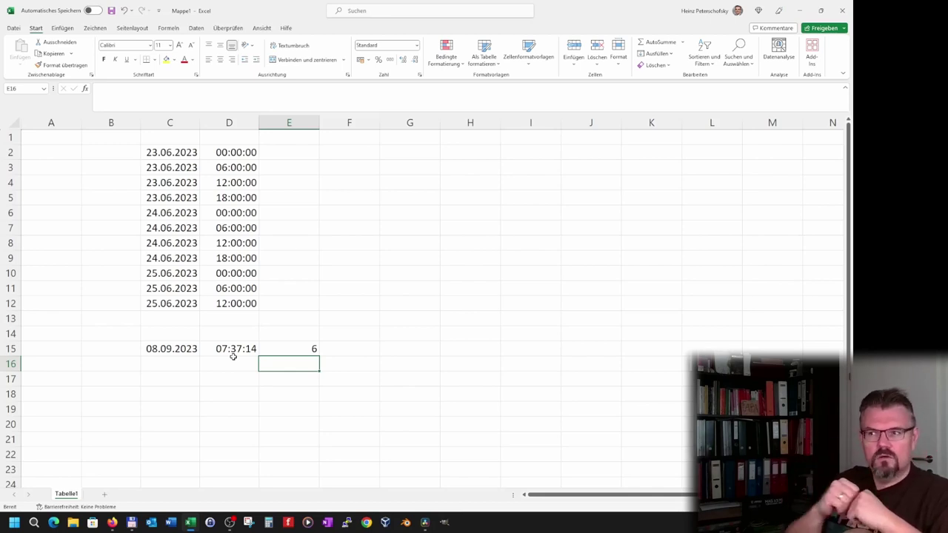
Step: Copy the WOCHENTAG formula up to E2 and clear the results in E13:E14
left_click(293, 352)
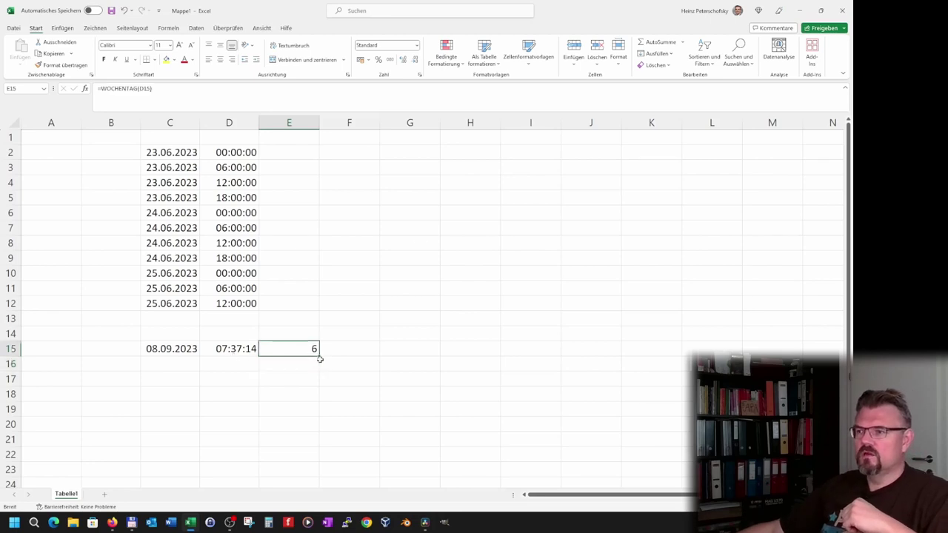
left_click_drag(320, 356, 322, 152)
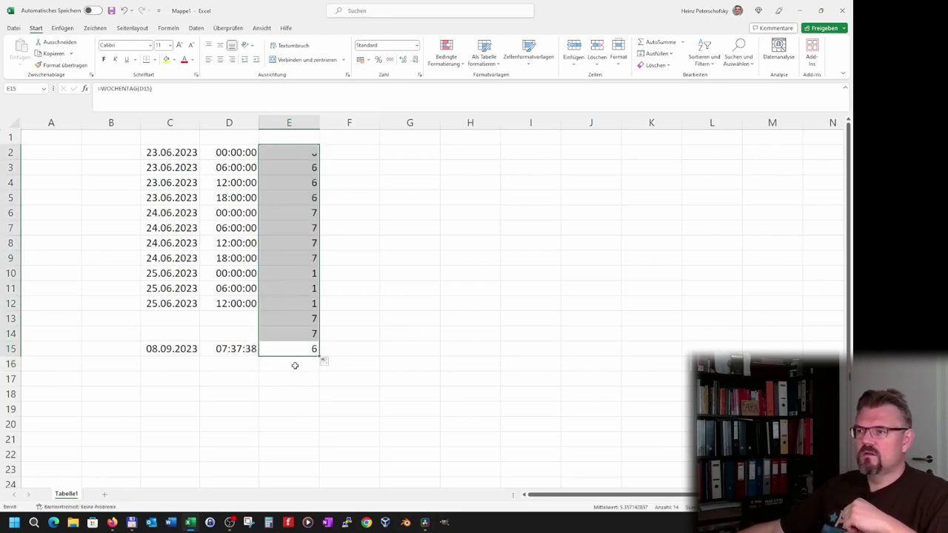
left_click(296, 334)
left_click(297, 318)
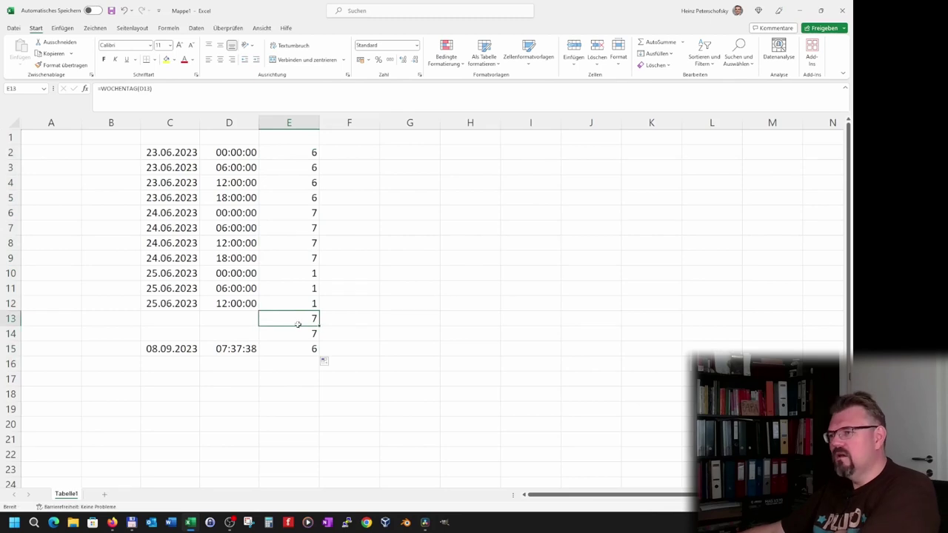
left_click_drag(301, 318, 304, 333)
key("Delete")
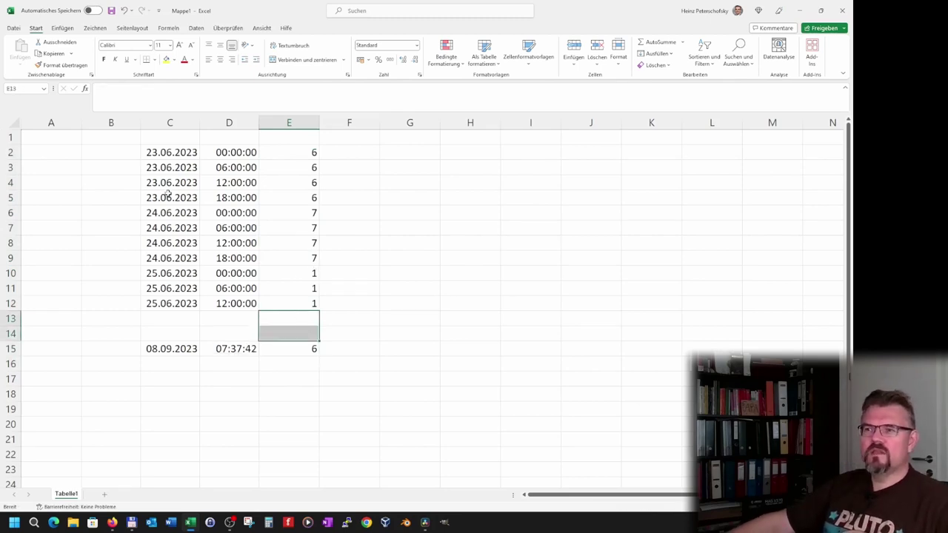
left_click_drag(199, 122, 256, 121)
Step: Format column C as Datum, lang (e.g. Freitag, 23. Juni 2023) and widen it to fit
left_click(218, 122)
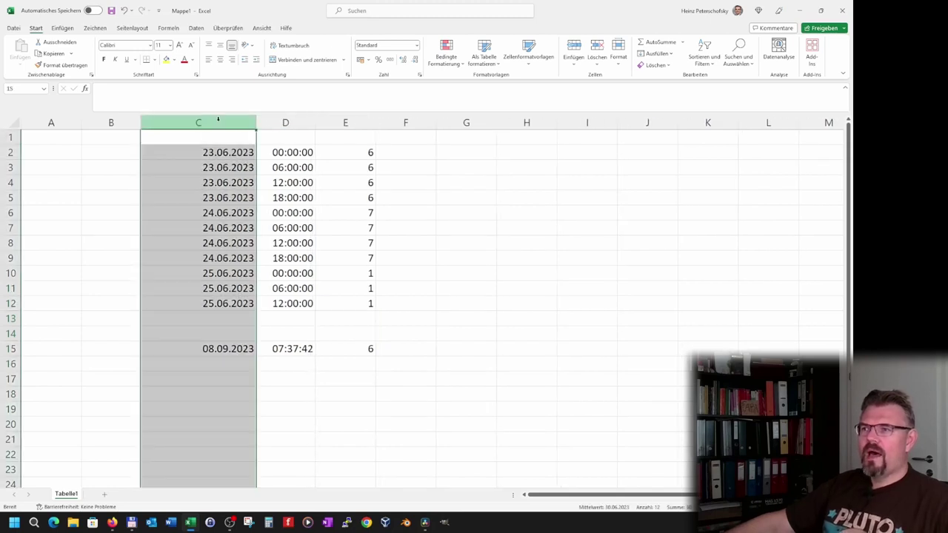
left_click(417, 46)
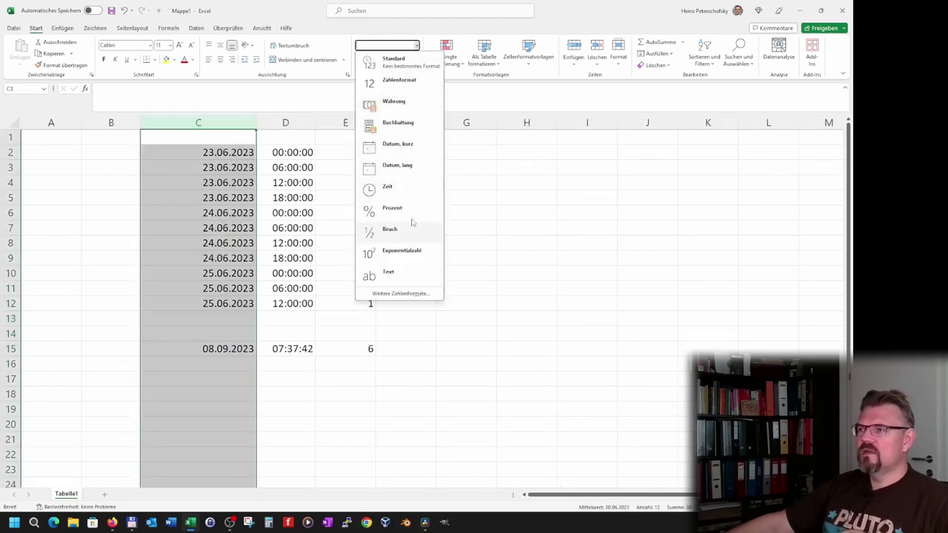
left_click(400, 166)
left_click(210, 393)
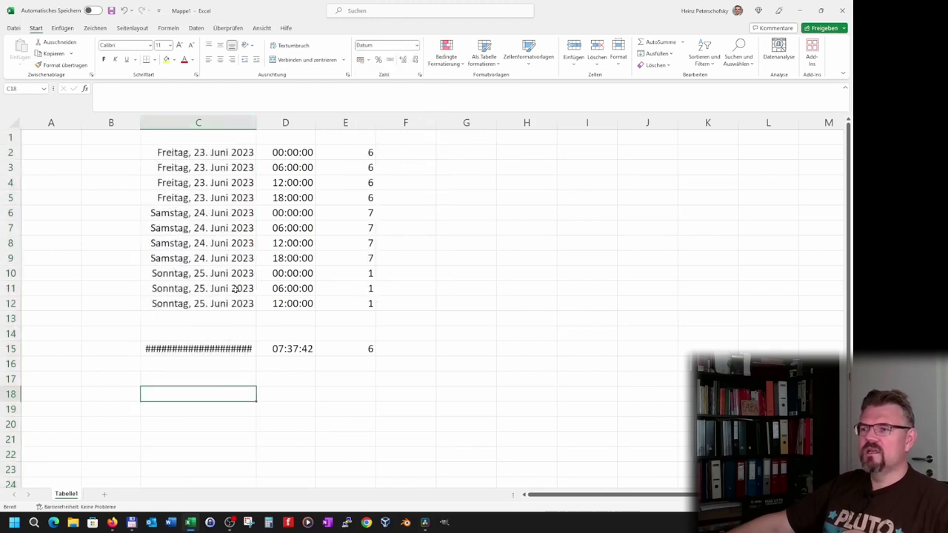
left_click_drag(256, 122, 281, 122)
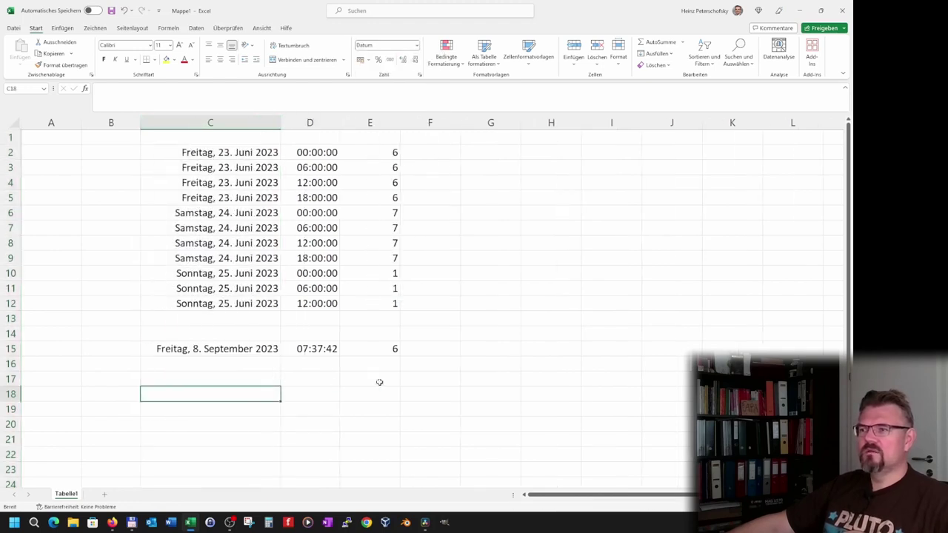
left_click(406, 379)
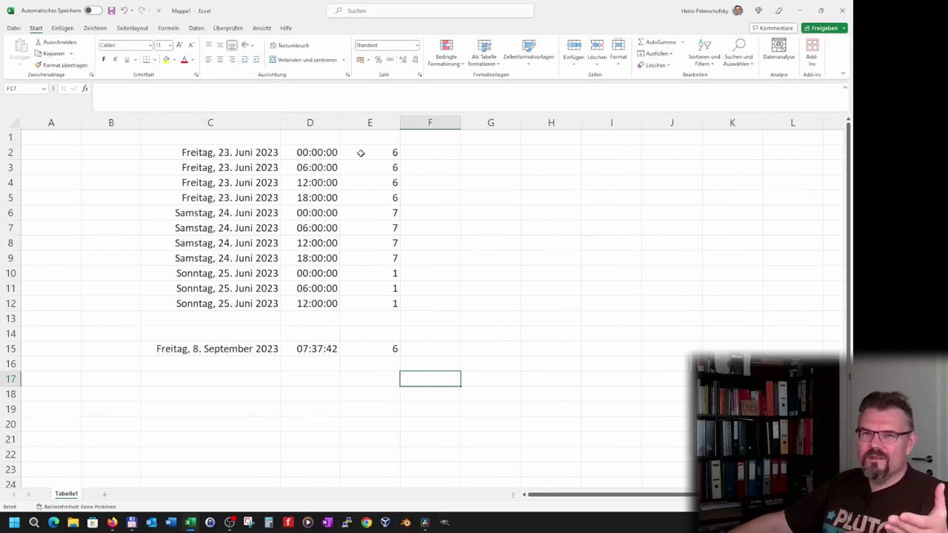
Step: Change the E2 formula to =WOCHENTAG(D2;2) so Monday counts as 1
left_click(380, 151)
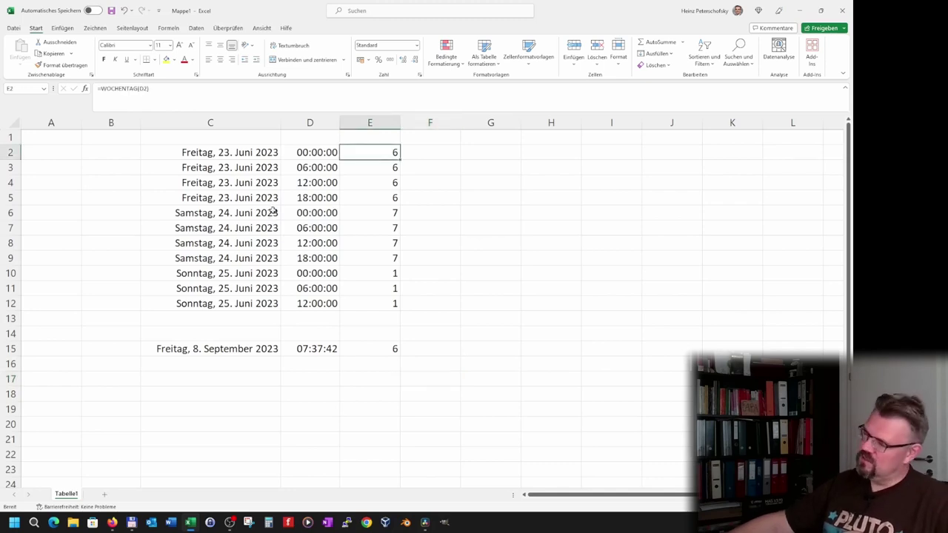
left_click(146, 90)
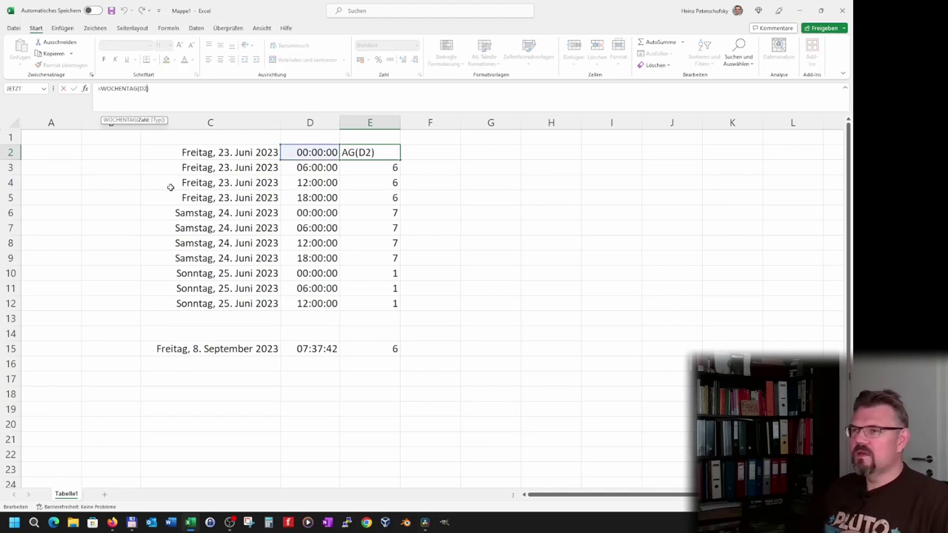
type(";")
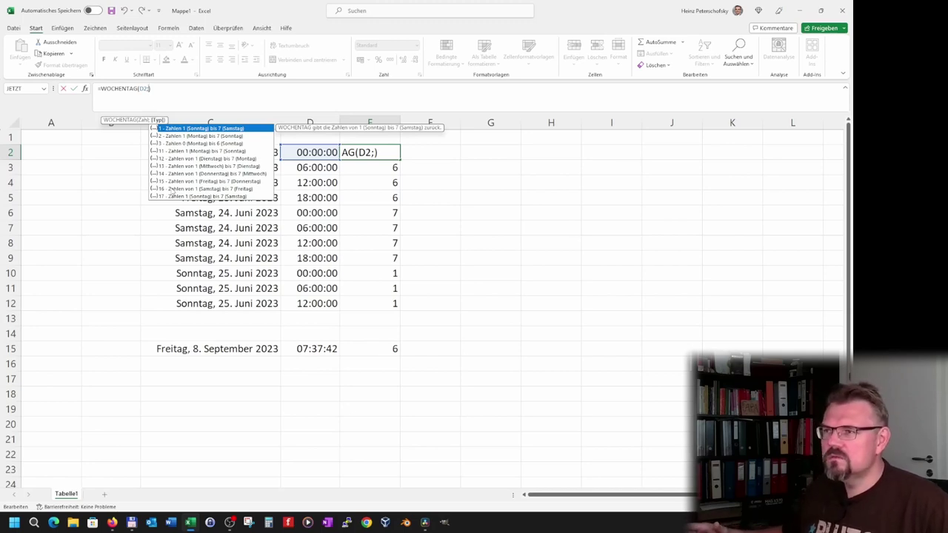
type("2")
key("Return")
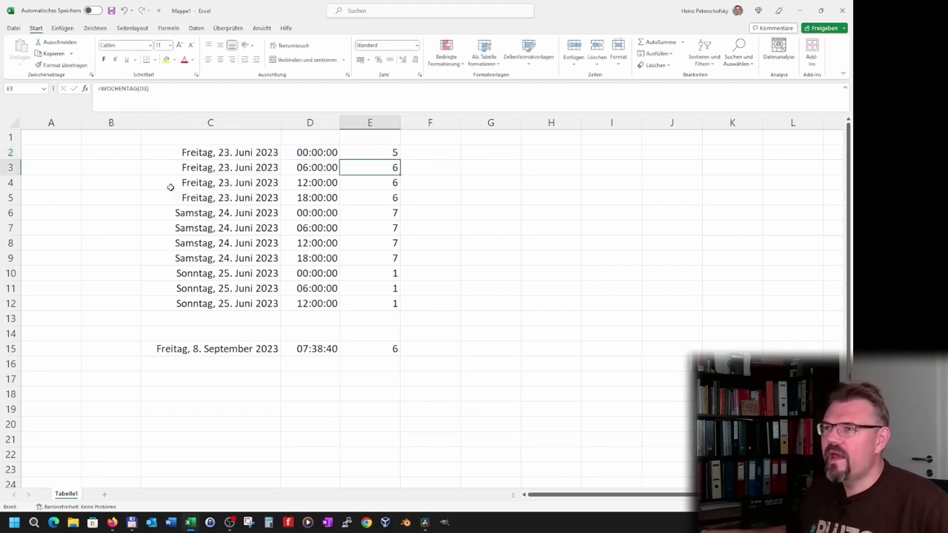
Step: Fill the Monday-first formula down to E15 and clear E13:E14
left_click(377, 153)
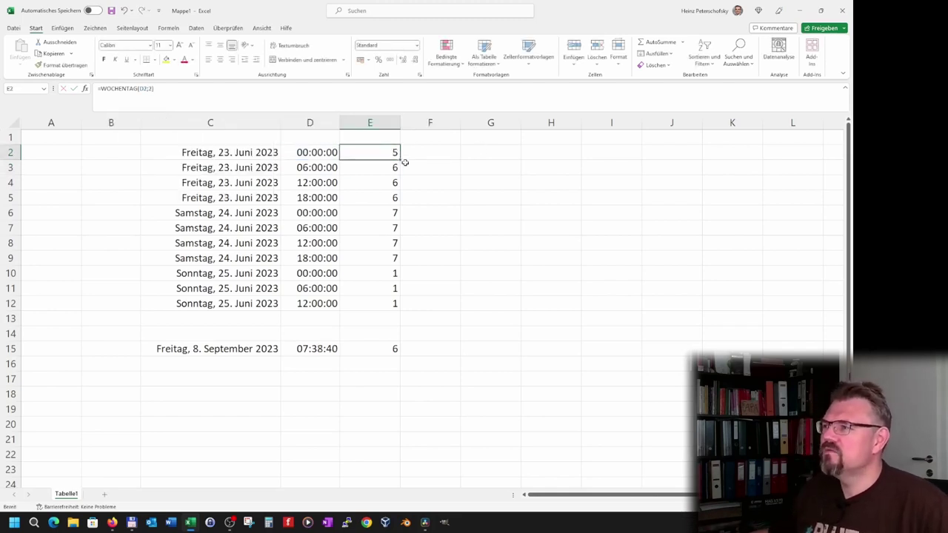
left_click_drag(400, 160, 402, 352)
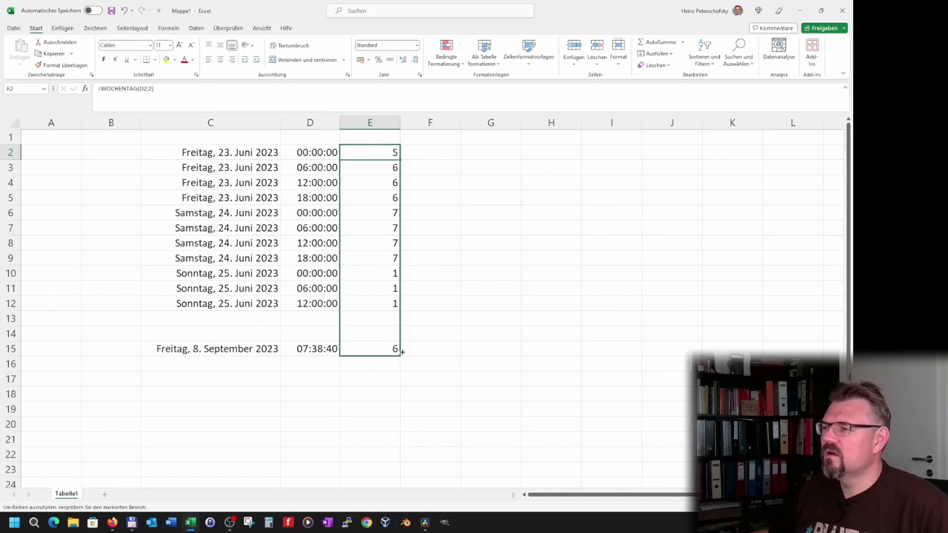
left_click_drag(386, 319, 393, 336)
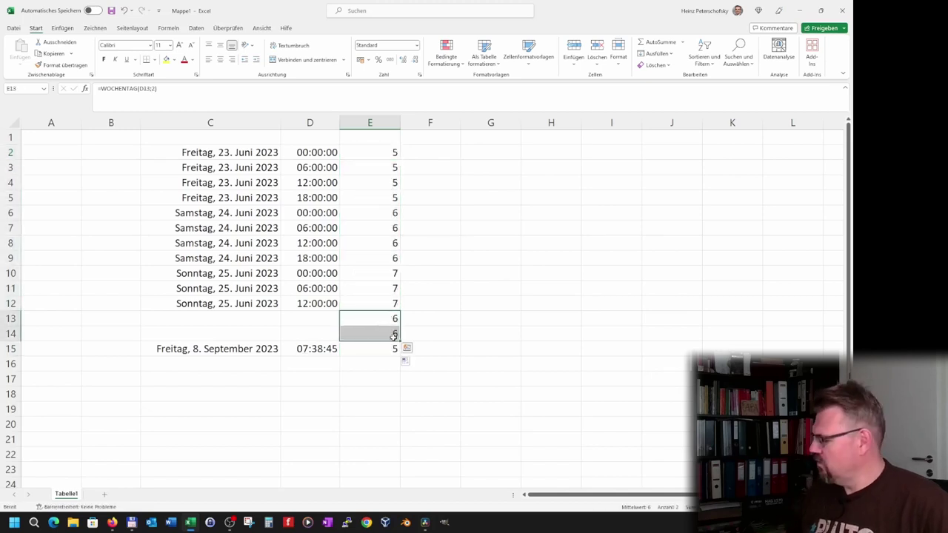
key("Delete")
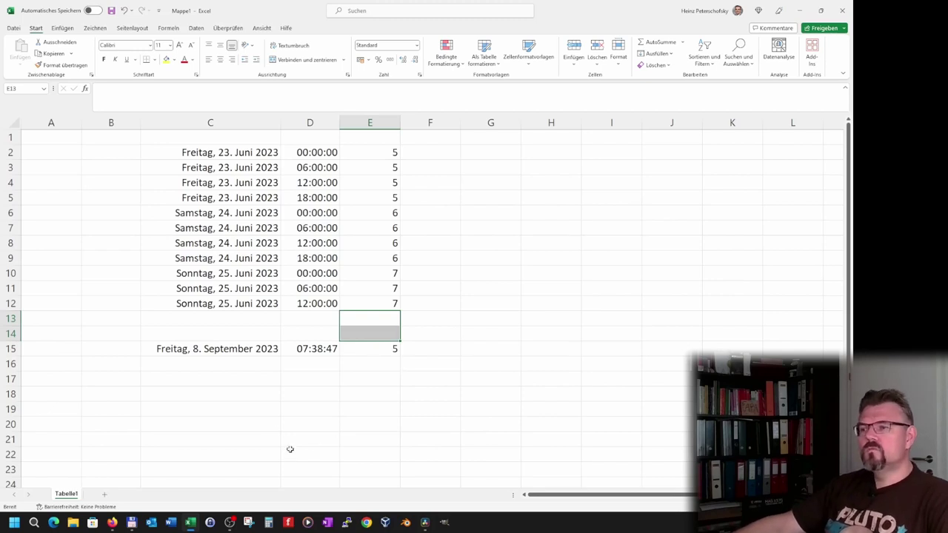
left_click(286, 411)
left_click(320, 367)
left_click(324, 352)
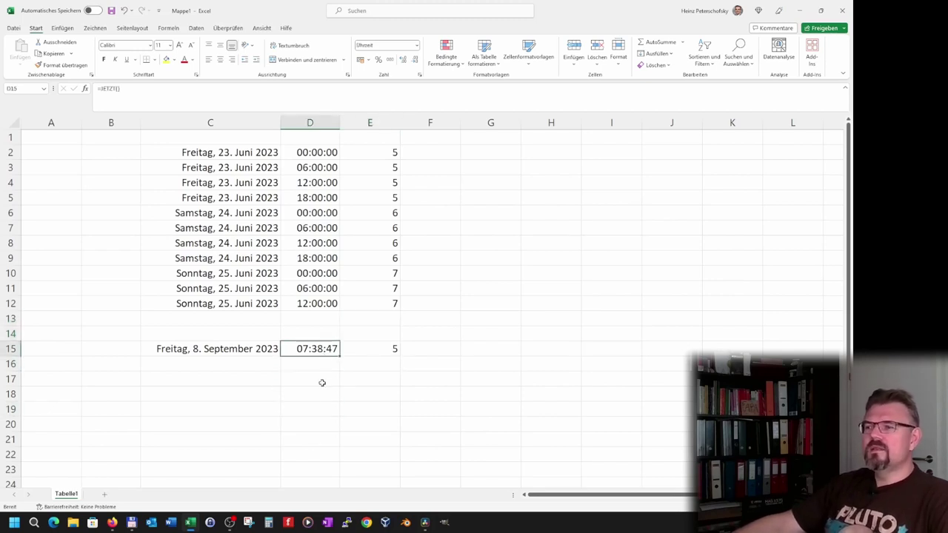
left_click(326, 367)
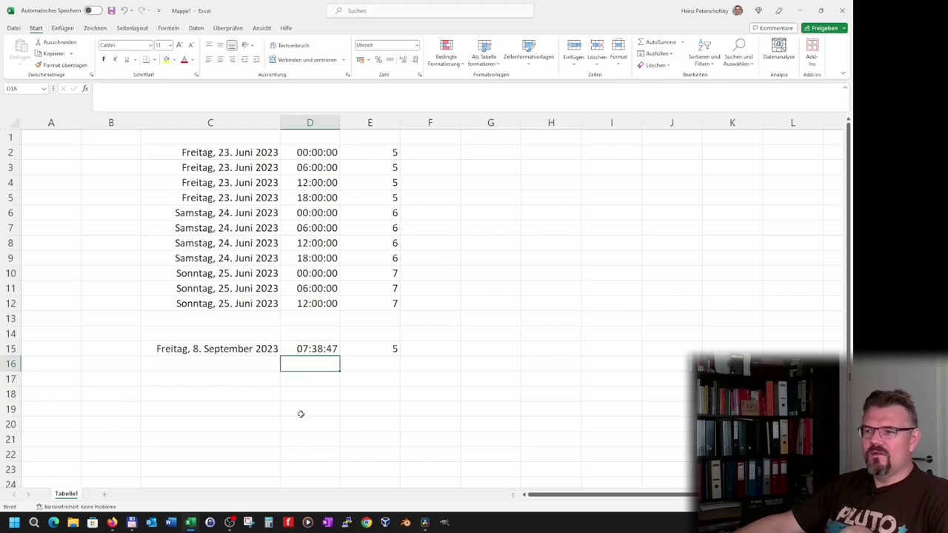
left_click(422, 351)
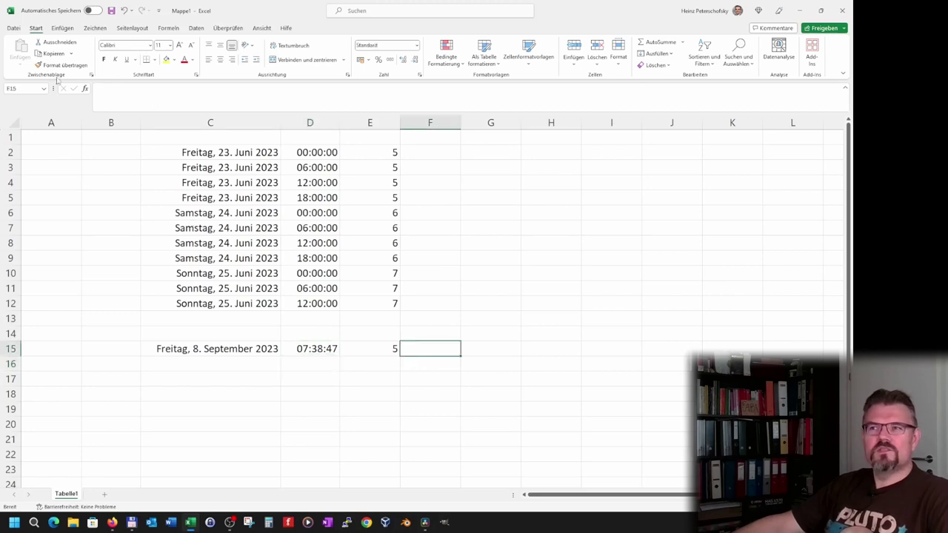
Step: Insert =JAHR(C15) into F15 via the function wizard, returning the year 2023
left_click(87, 88)
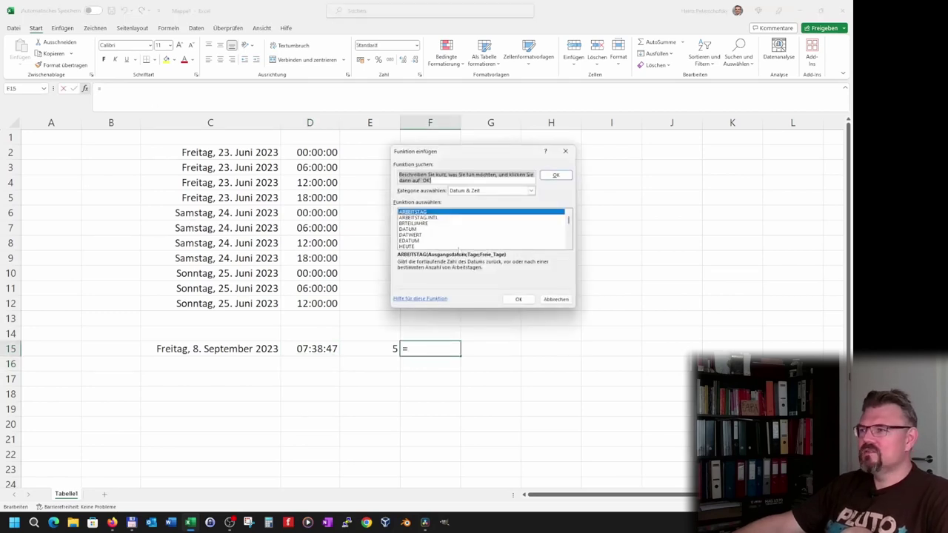
scroll(426, 241, "down", 1)
scroll(426, 240, "down", 1)
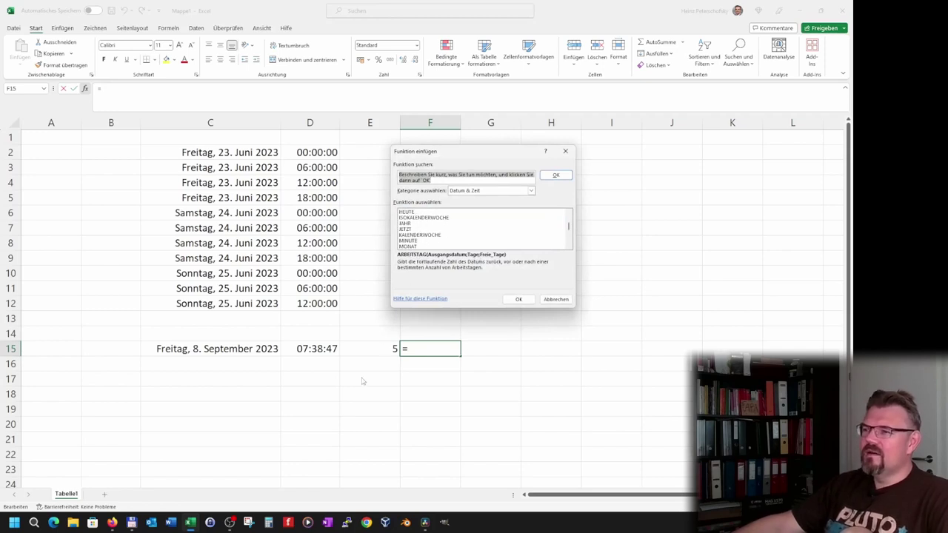
left_click(412, 224)
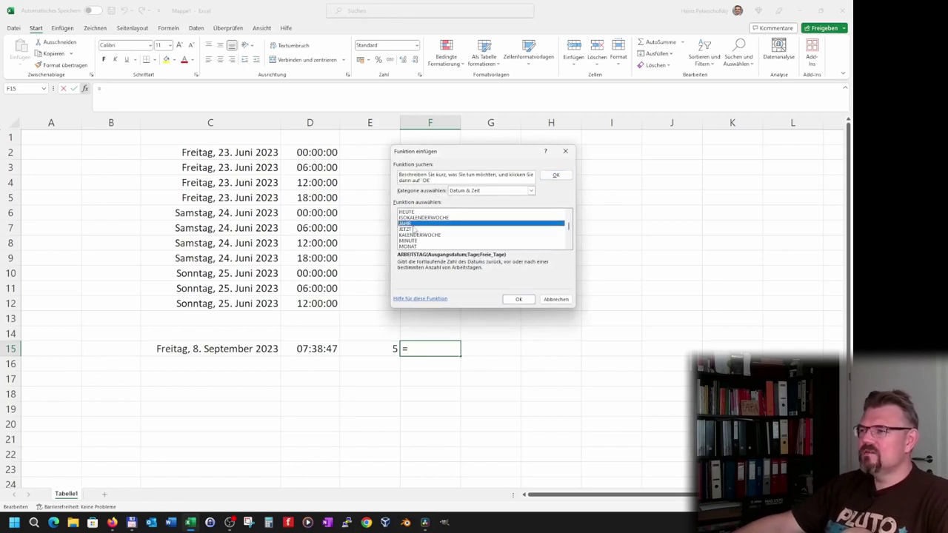
left_click(518, 299)
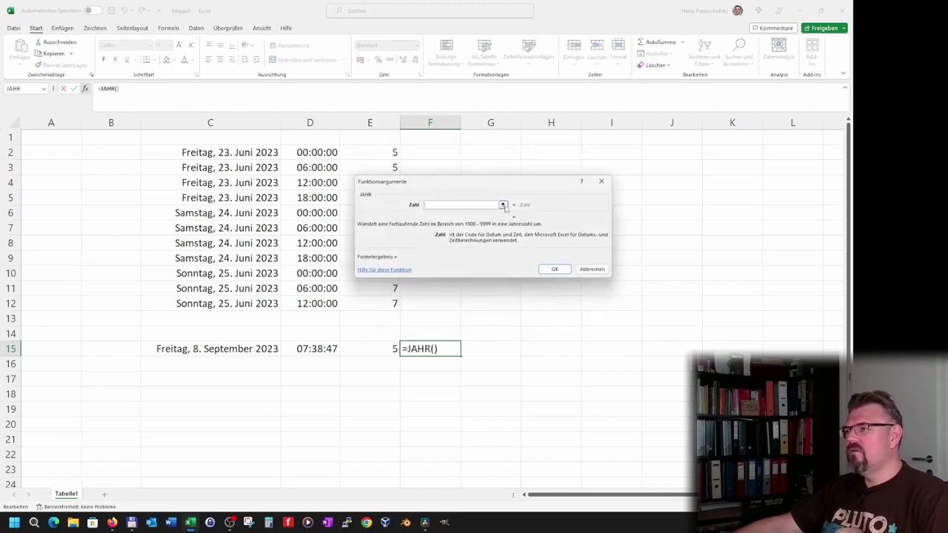
left_click(503, 204)
left_click(255, 343)
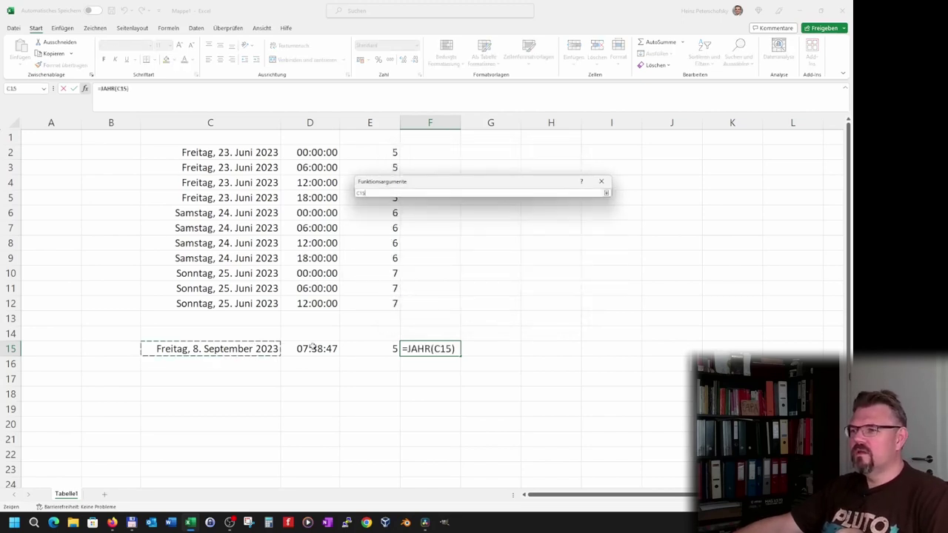
left_click(605, 194)
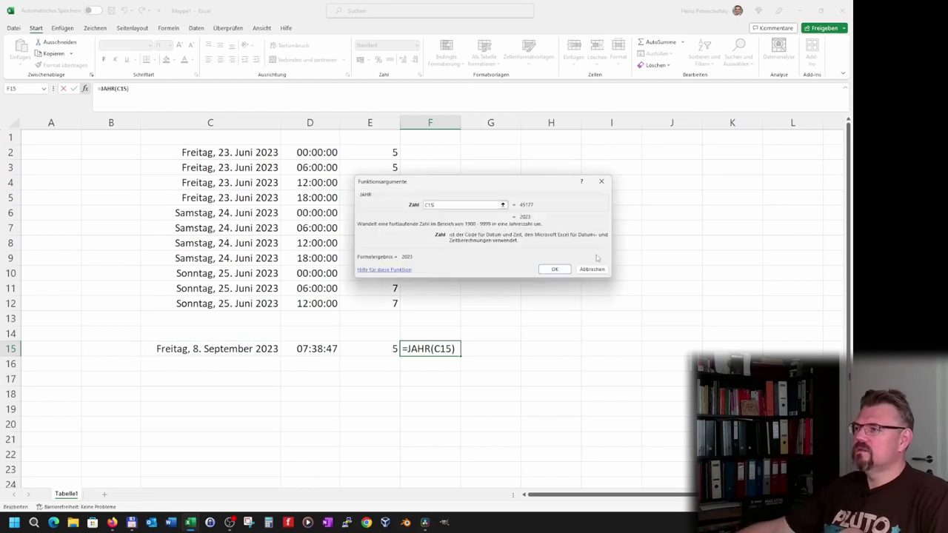
left_click(554, 268)
Step: Check the number format list for the year result in F15, leaving it unchanged
left_click(509, 377)
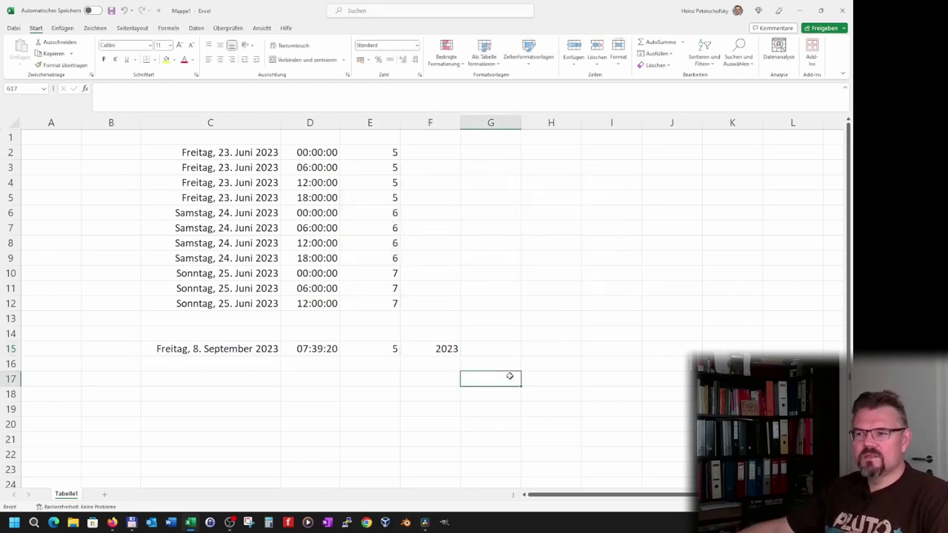
left_click(453, 352)
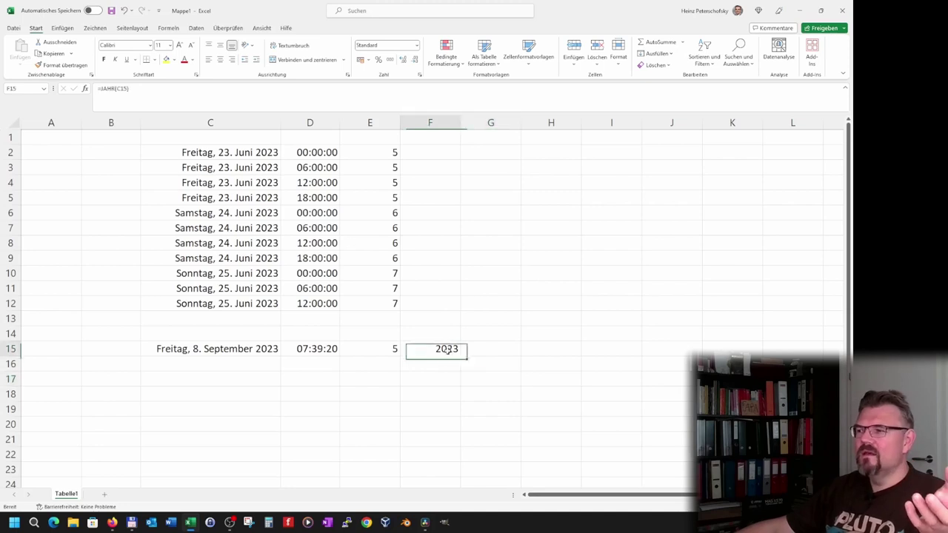
left_click(417, 45)
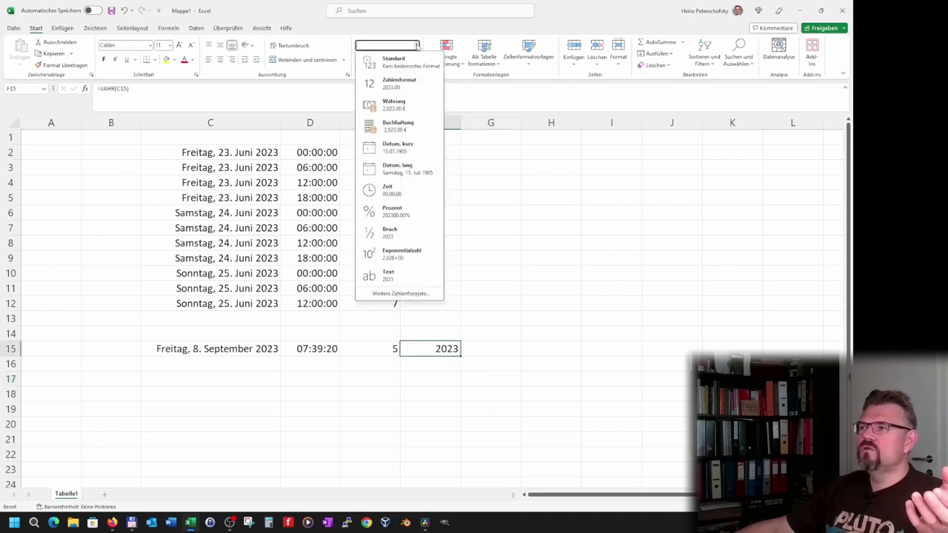
left_click(407, 66)
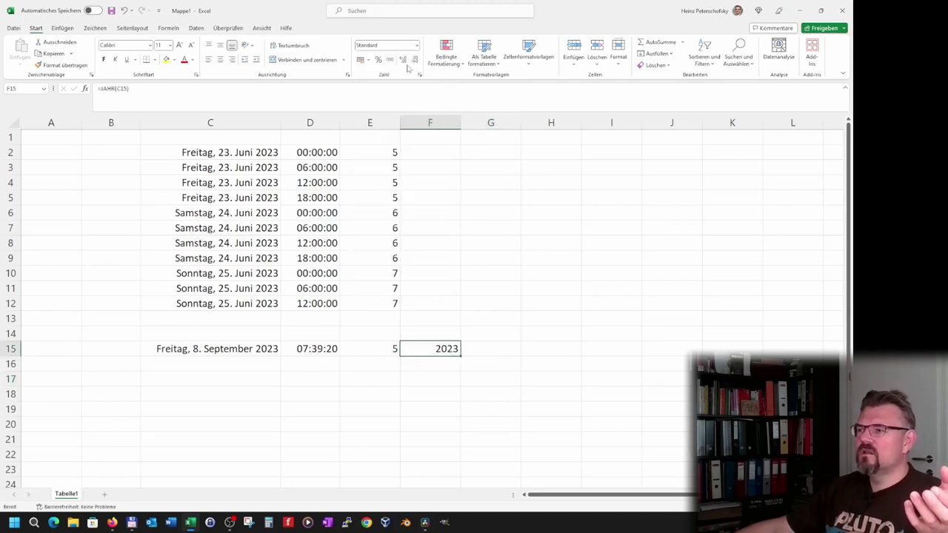
left_click(417, 46)
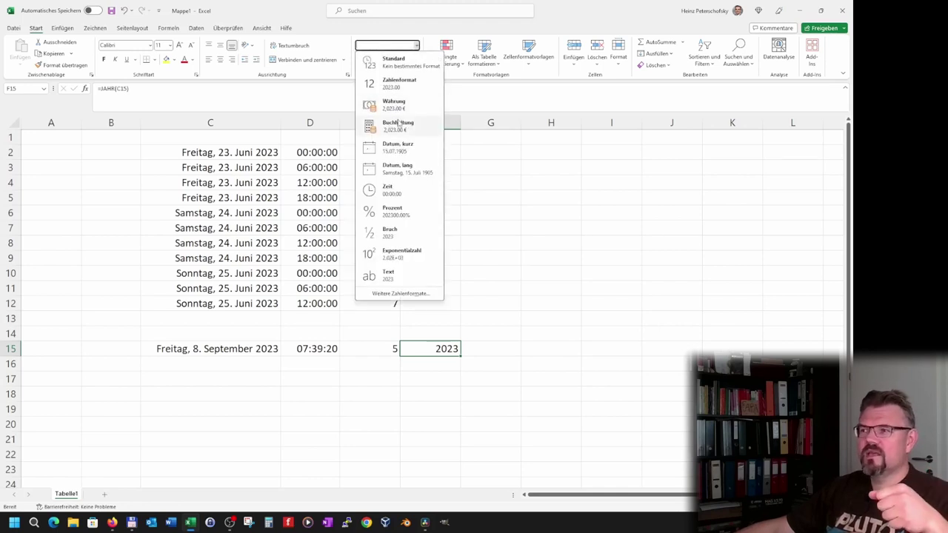
left_click(496, 272)
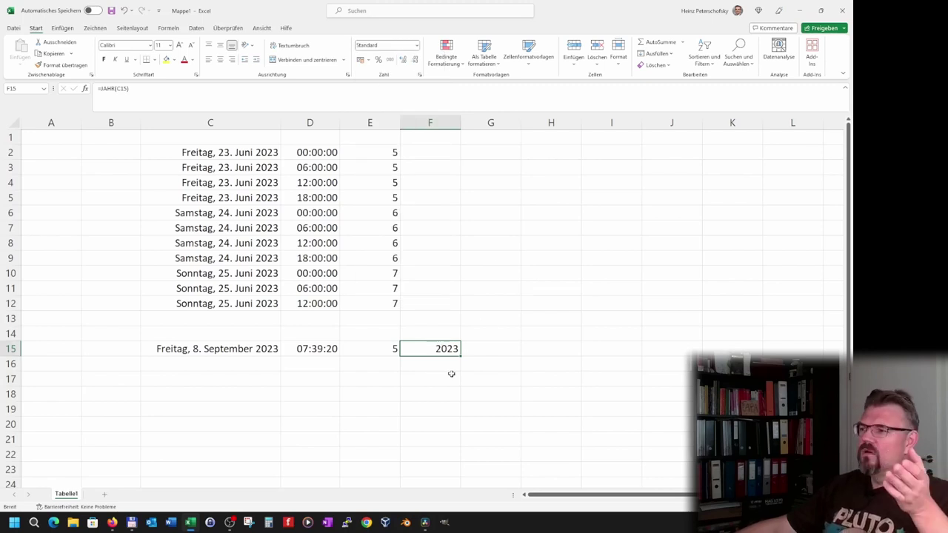
Step: Drag the 2023 year result from F15 one column right into G15
left_click(449, 376)
left_click(474, 351)
left_click(436, 343)
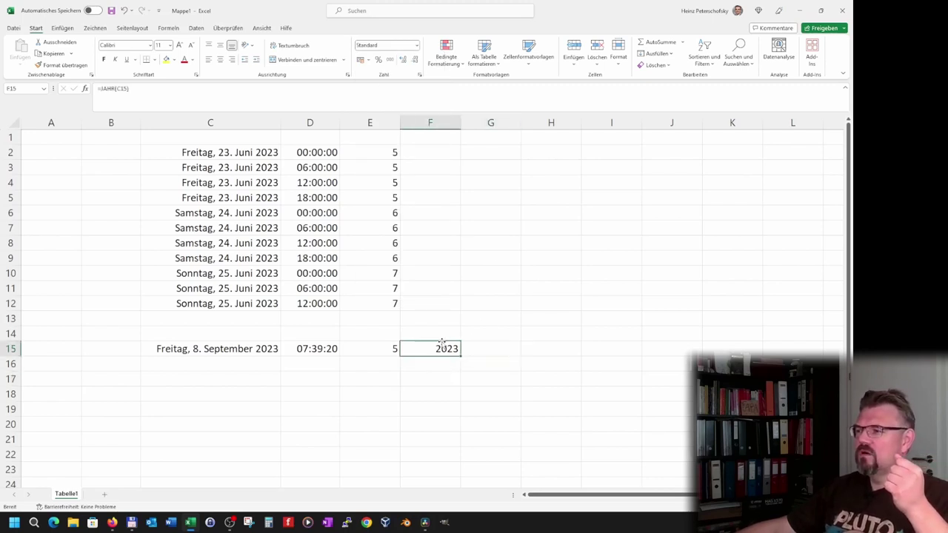
left_click_drag(442, 342, 504, 344)
left_click(440, 345)
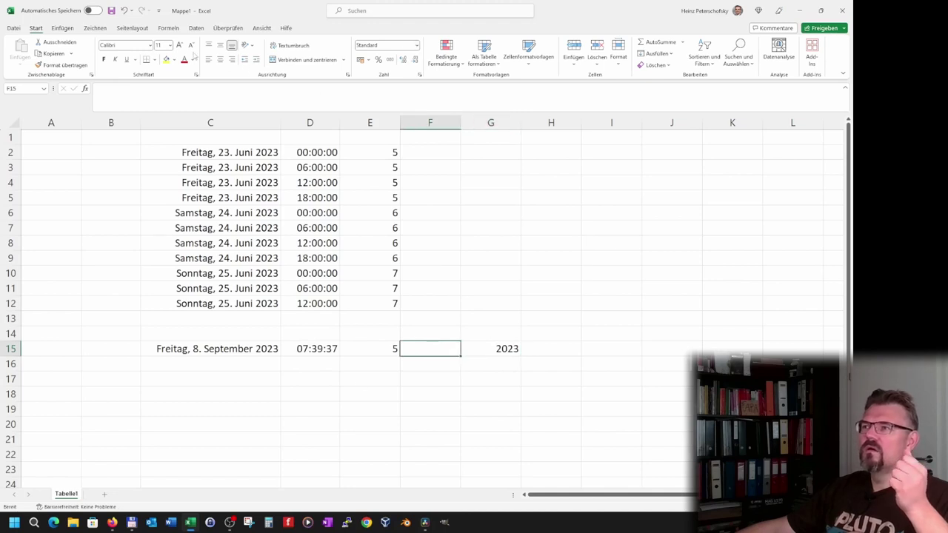
left_click(85, 89)
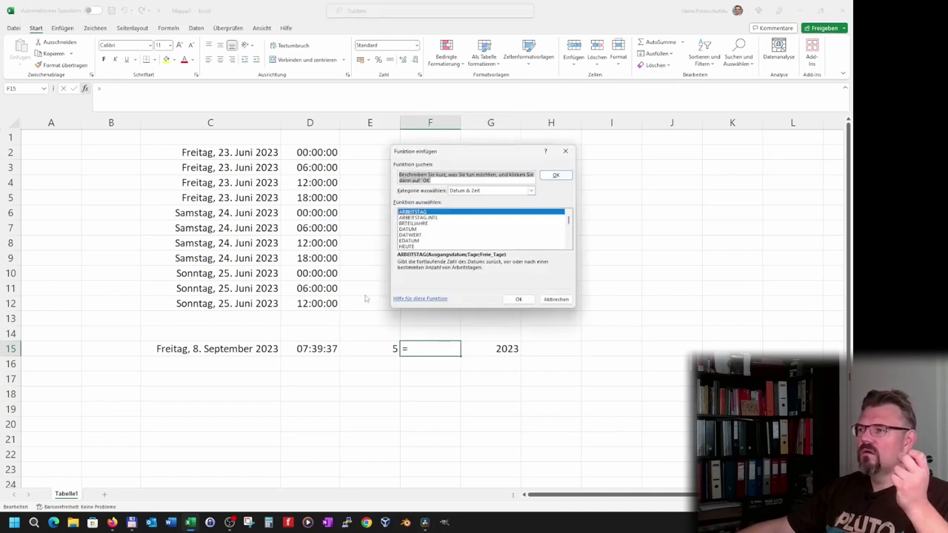
scroll(422, 242, "down", 1)
scroll(423, 239, "down", 1)
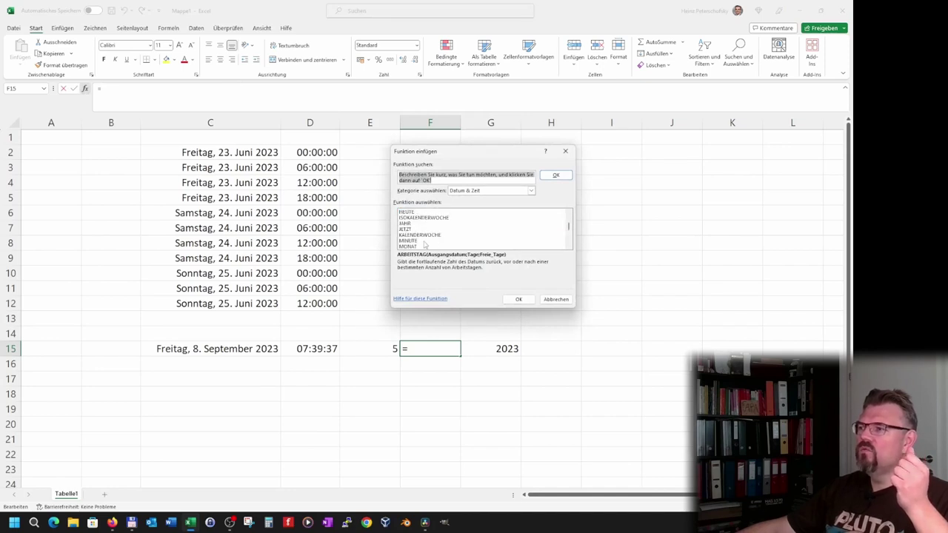
scroll(425, 244, "down", 1)
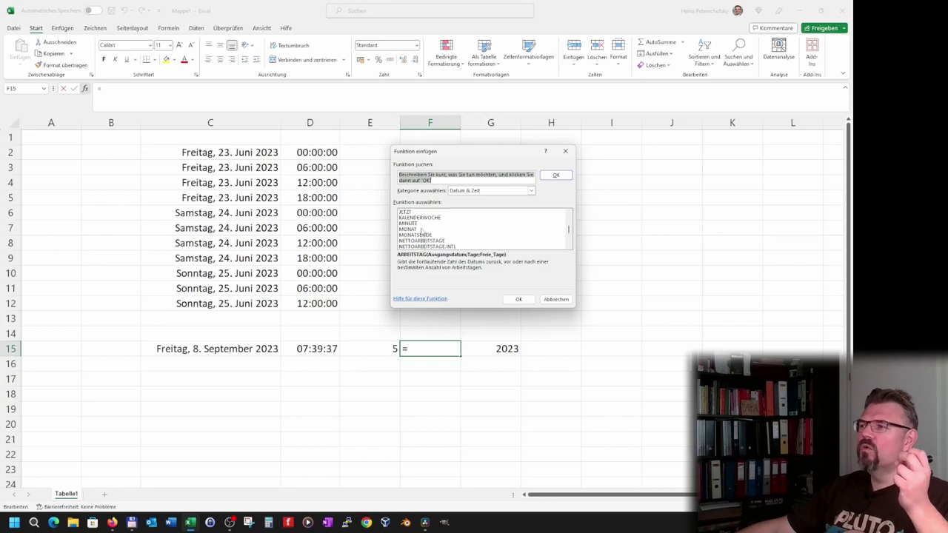
left_click(422, 230)
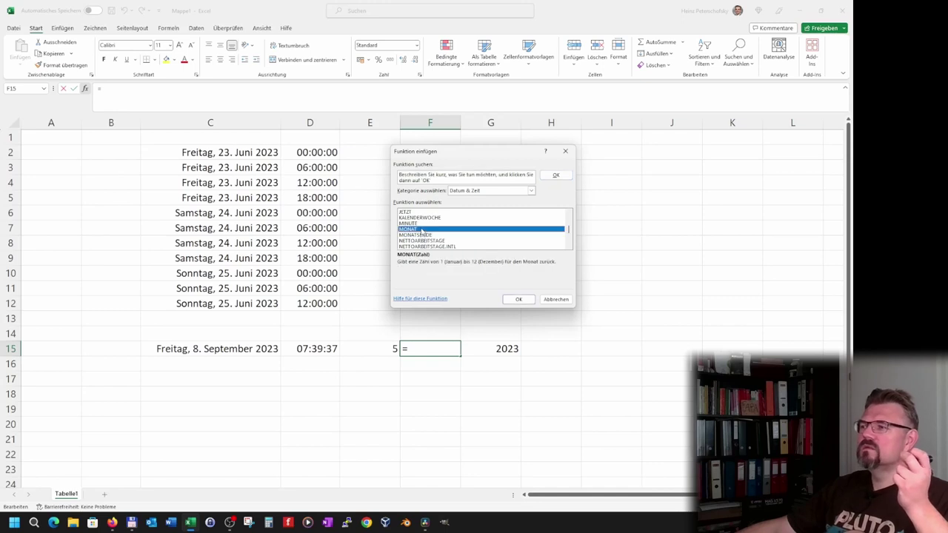
left_click(518, 299)
left_click(503, 205)
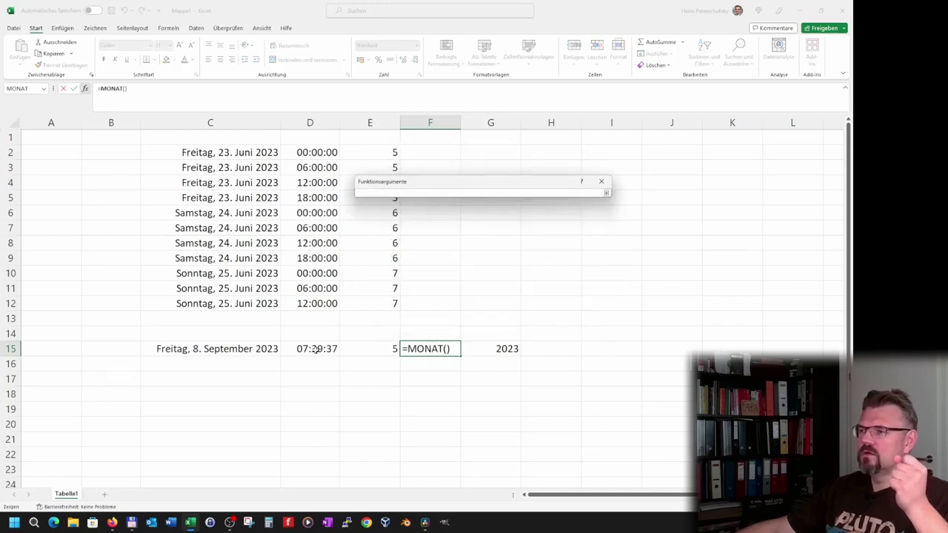
left_click(316, 350)
left_click(606, 193)
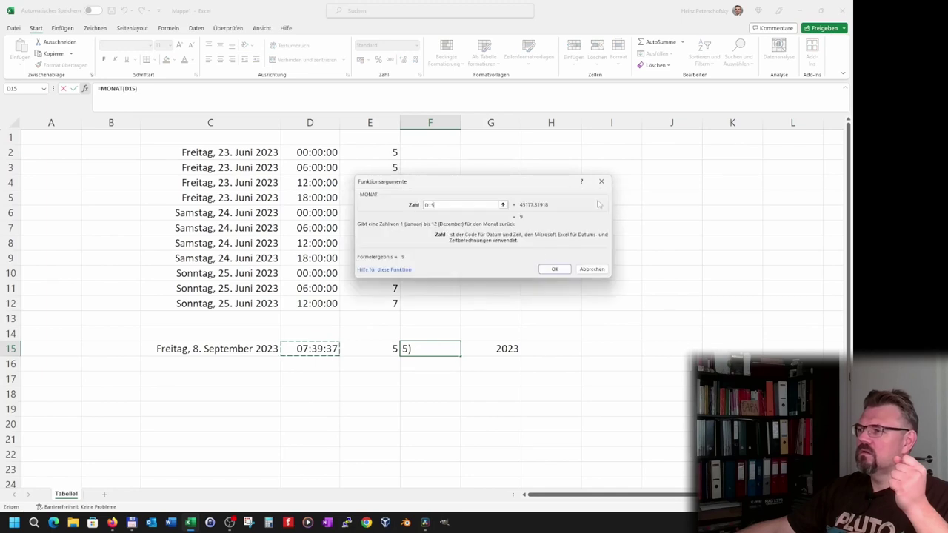
left_click(554, 269)
left_click(484, 352)
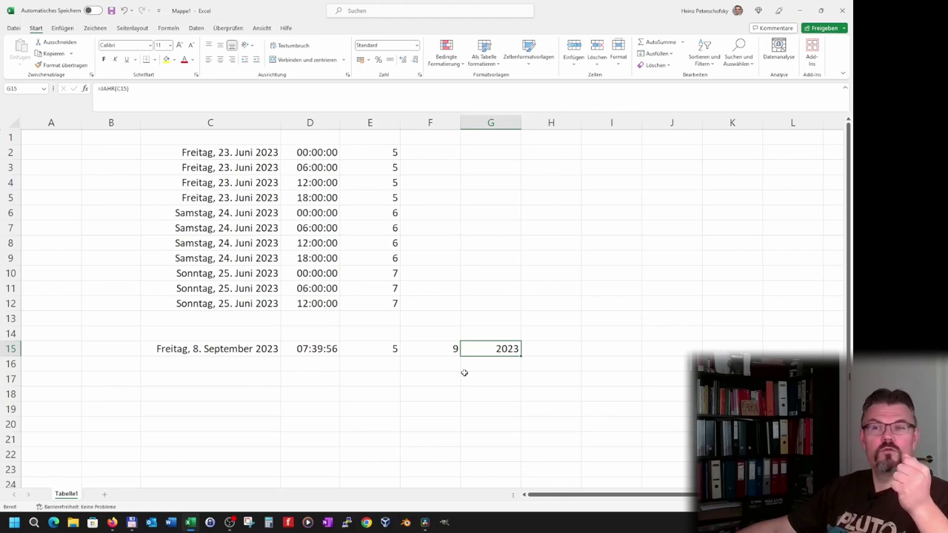
left_click(455, 378)
left_click(446, 361)
left_click(448, 350)
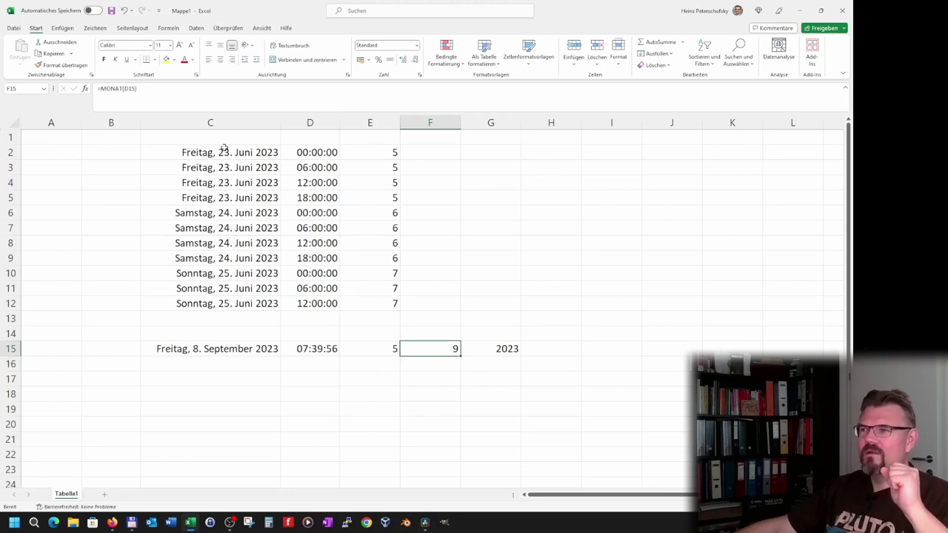
left_click(84, 88)
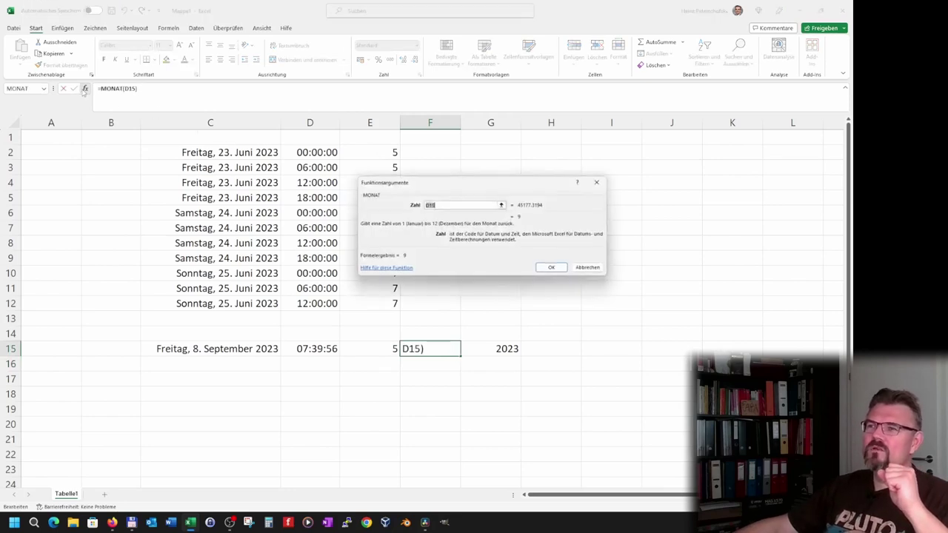
left_click(592, 269)
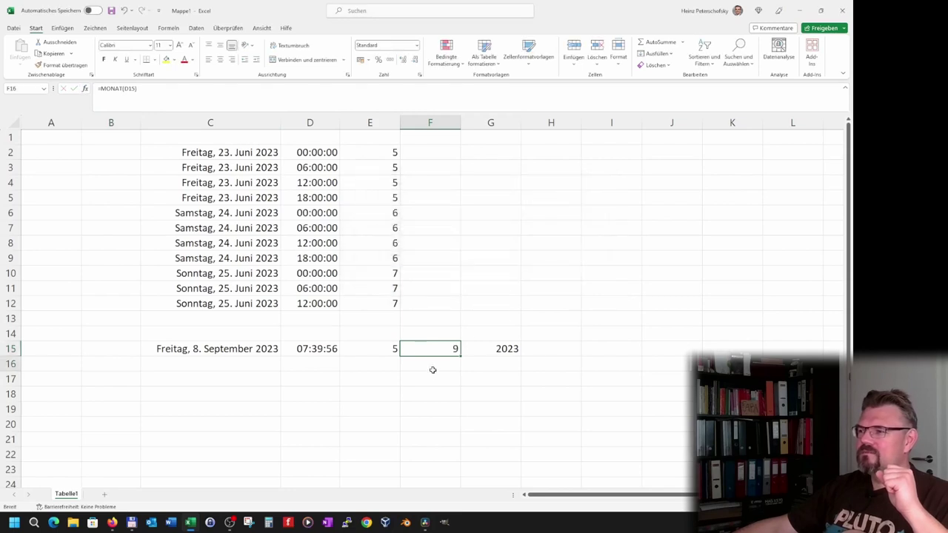
key("Return")
Step: Start a function in F16 and read the WOCHENTAG and TAG descriptions under Datum & Zeit
left_click(85, 89)
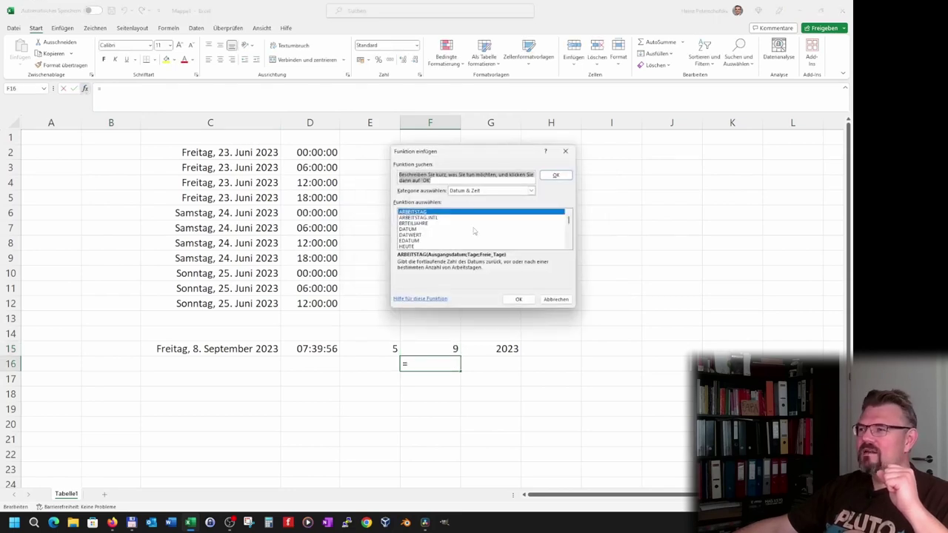
scroll(438, 232, "down", 2)
scroll(426, 241, "down", 2)
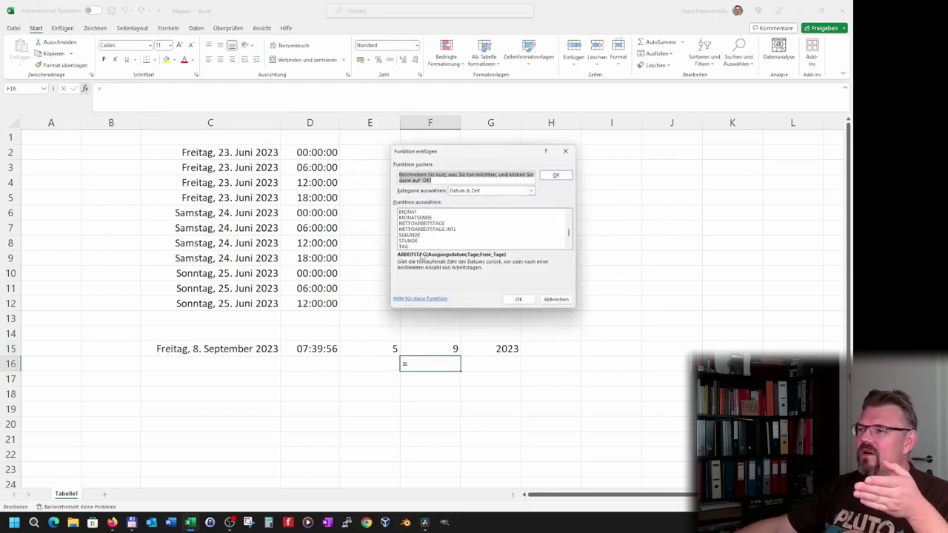
scroll(422, 237, "down", 1)
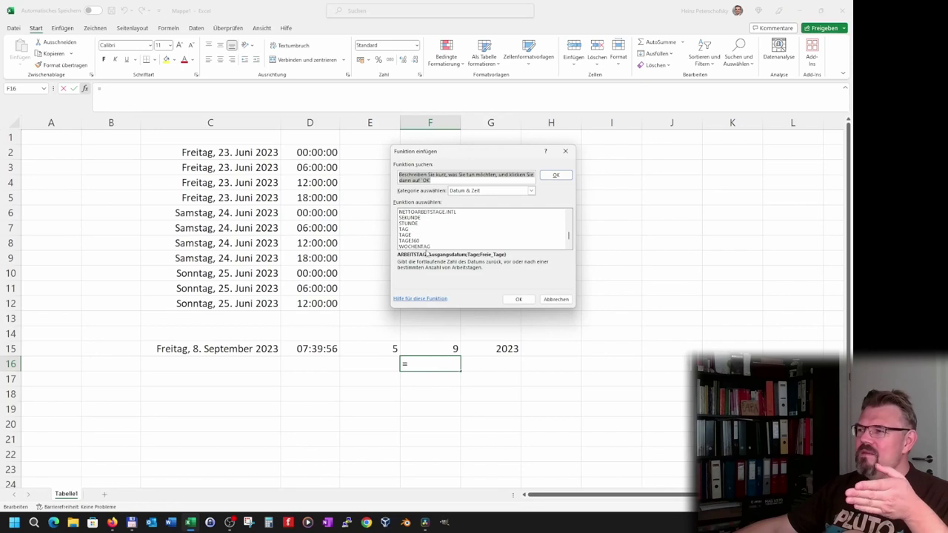
left_click(428, 247)
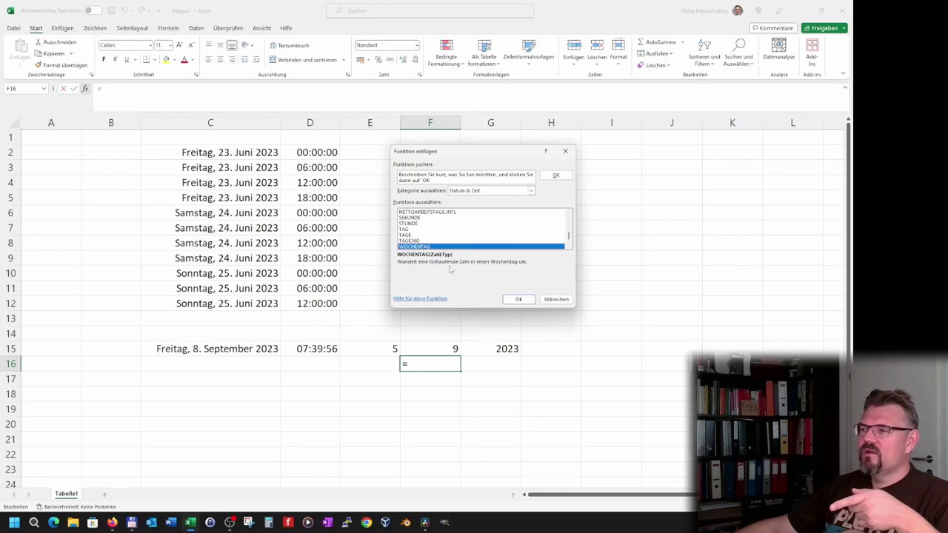
left_click(414, 230)
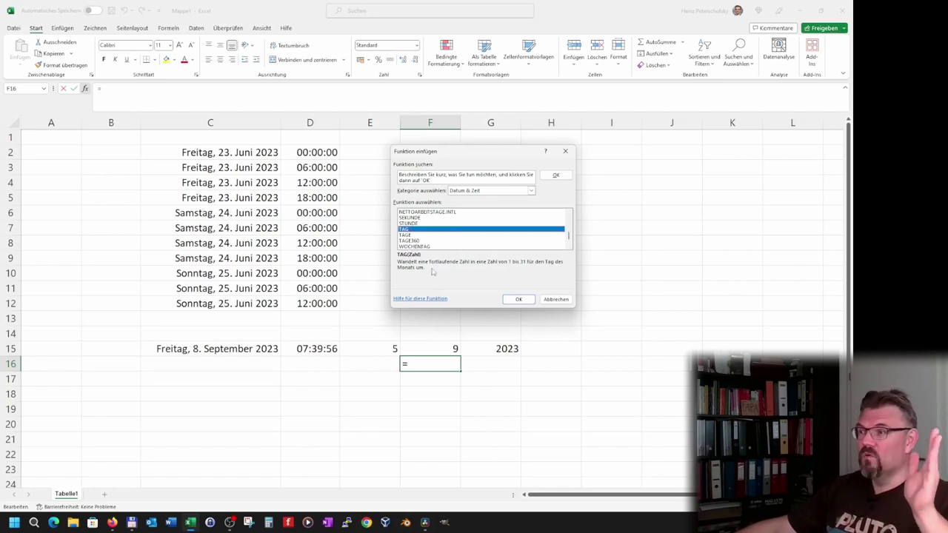
Step: Pick the MONATSENDE month-end function from the Datum & Zeit list
scroll(444, 233, "down", 1)
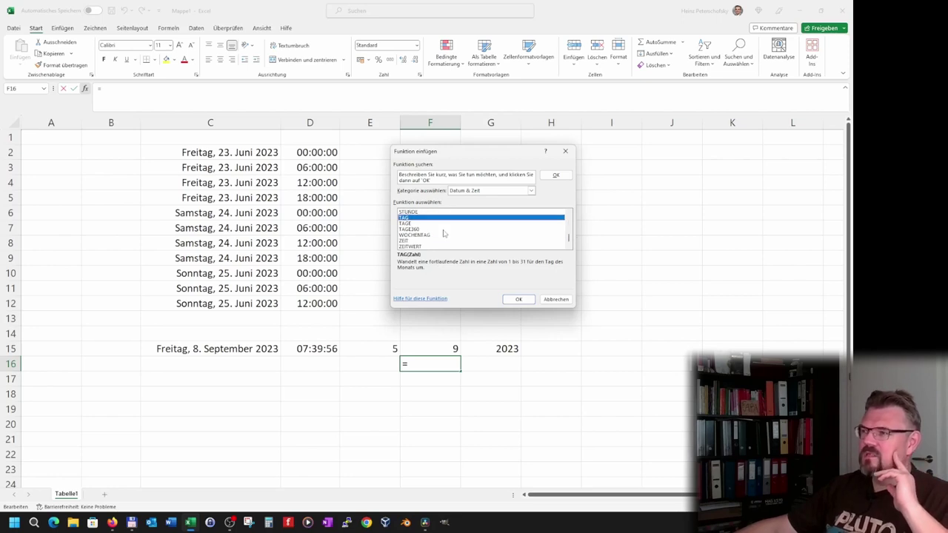
scroll(418, 243, "up", 1)
scroll(423, 238, "up", 1)
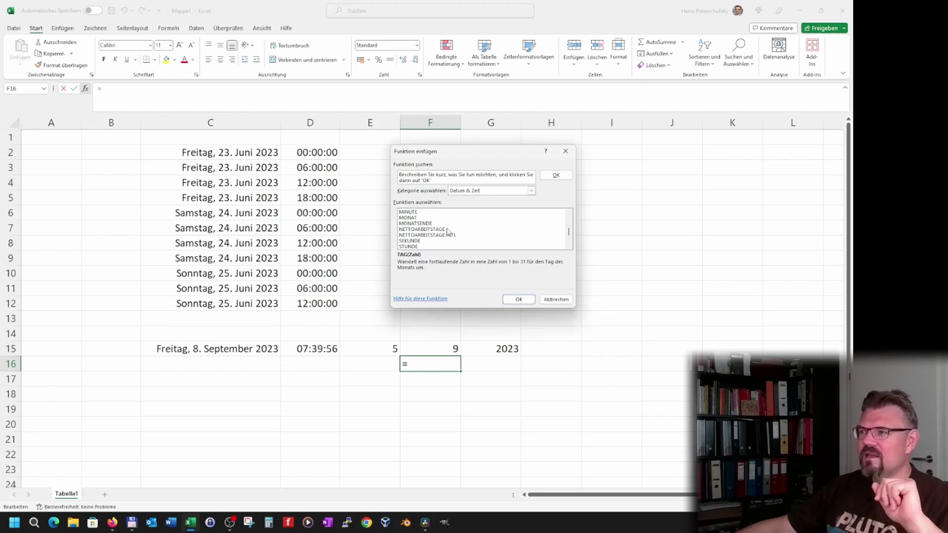
scroll(446, 232, "up", 1)
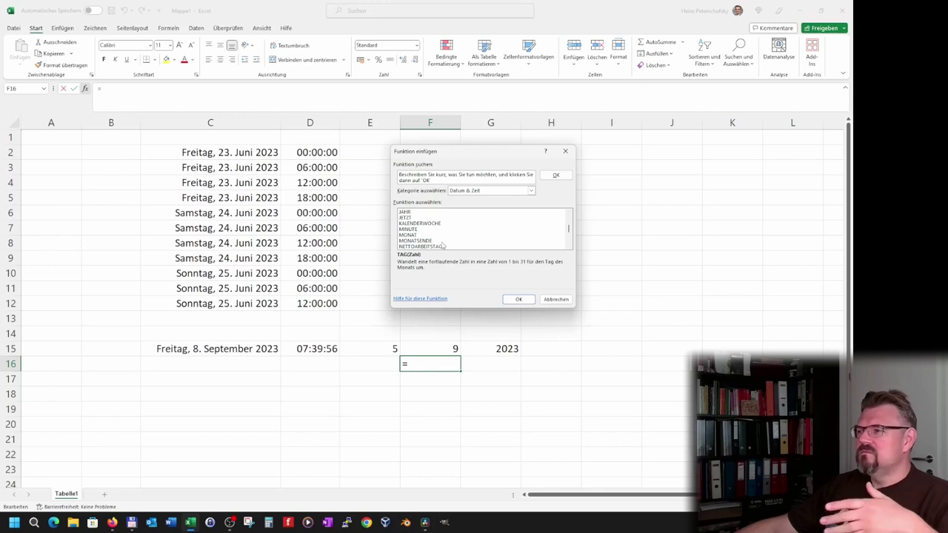
scroll(440, 233, "down", 1)
scroll(440, 231, "up", 1)
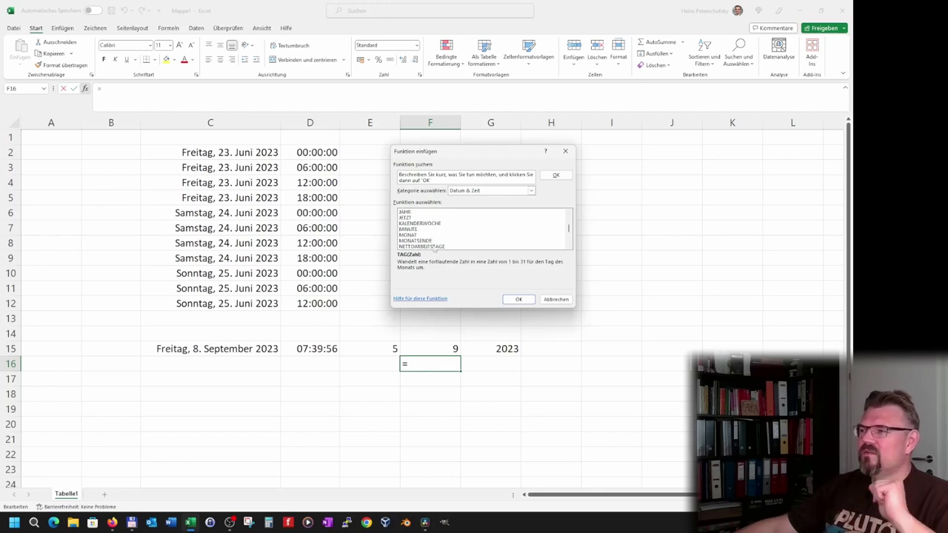
left_click(435, 241)
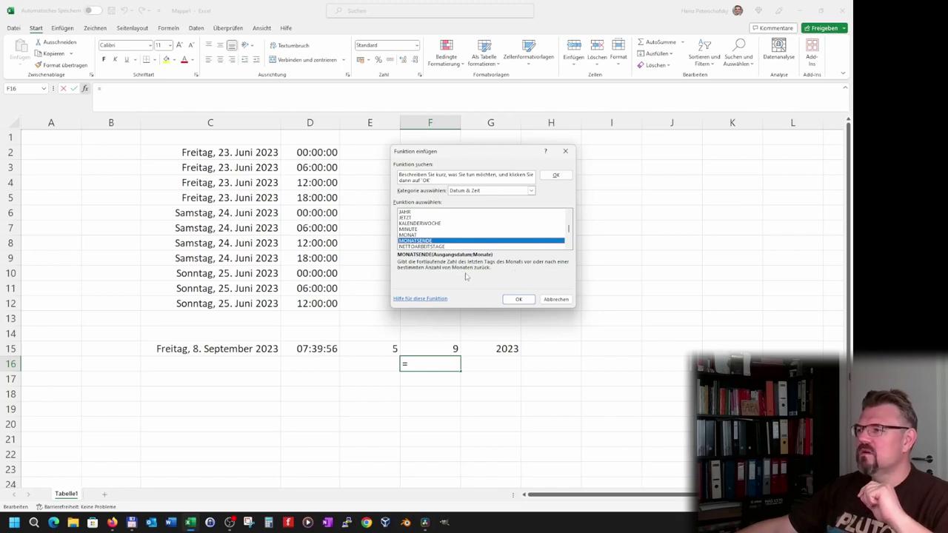
left_click(518, 299)
Step: Give MONATSENDE start date C15 and 6 months, so F16 returns 45382
left_click(518, 299)
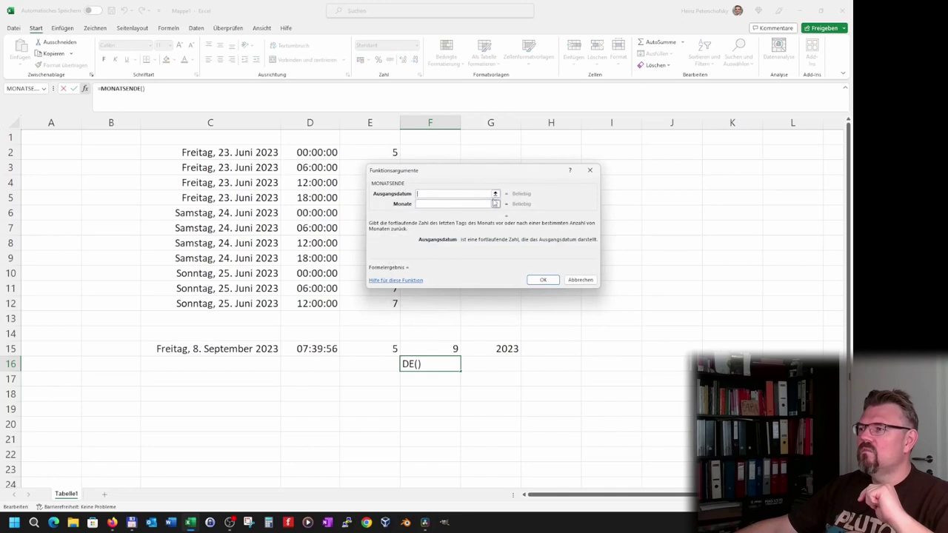
left_click(495, 194)
left_click(255, 348)
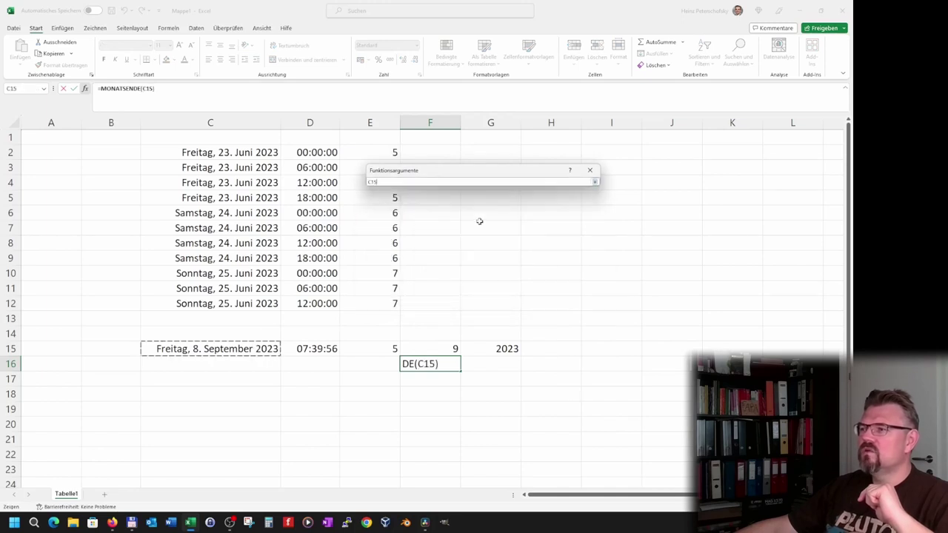
left_click(594, 181)
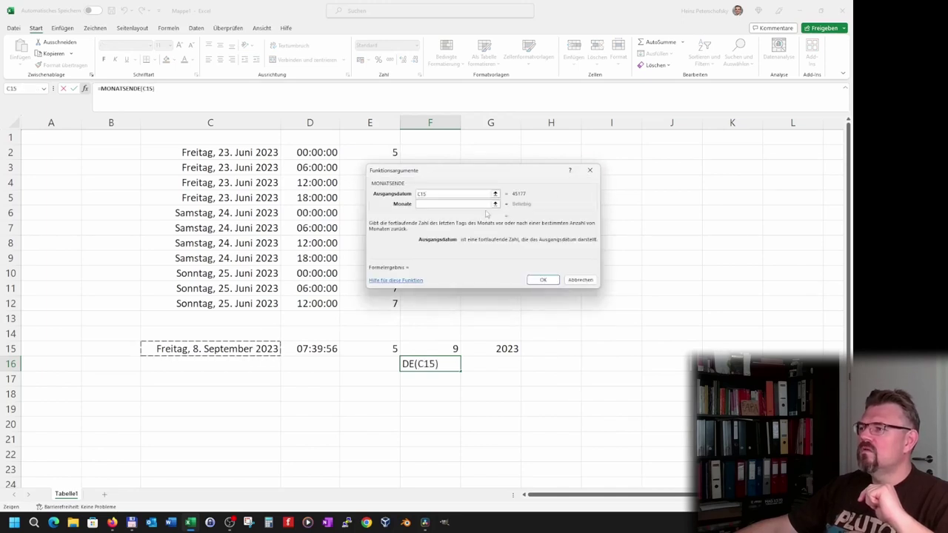
left_click(491, 204)
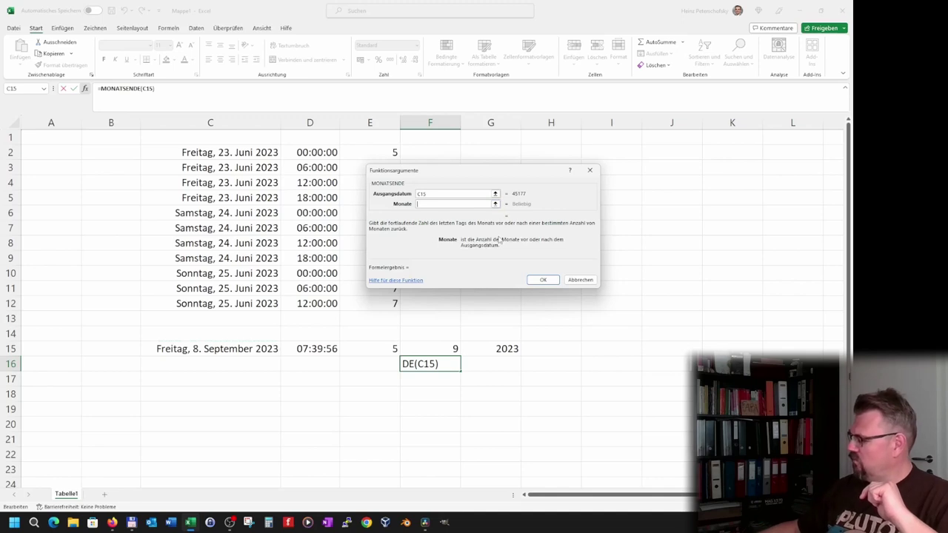
type("6")
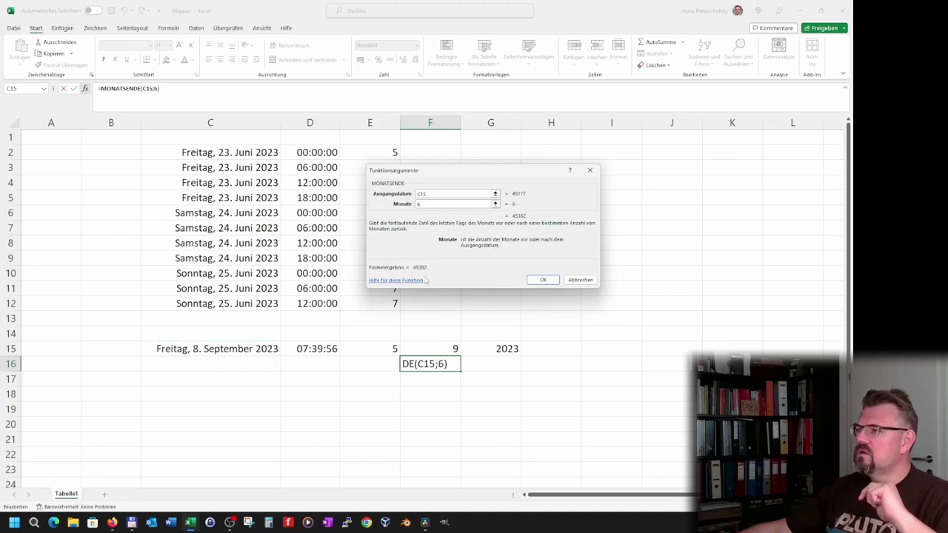
left_click(543, 281)
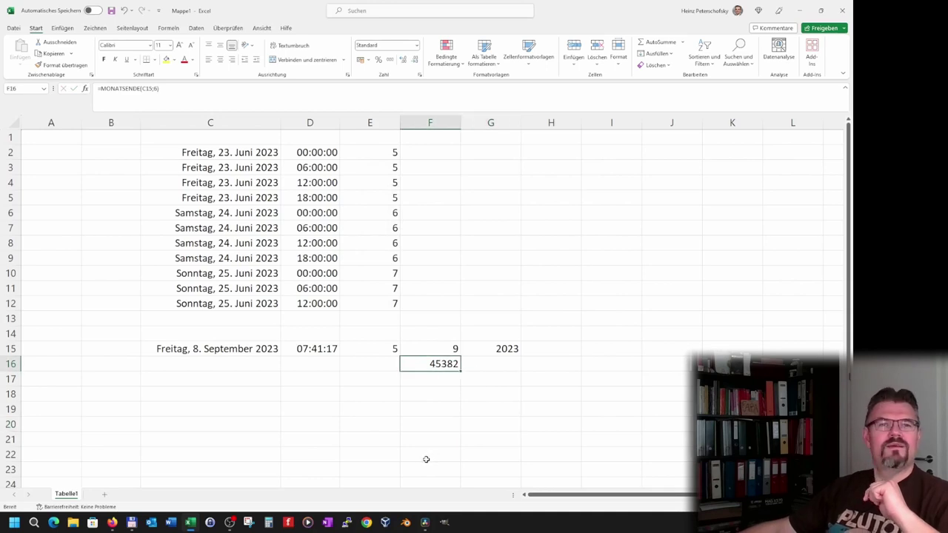
Step: Format F16 as Datum, kurz (short date)
left_click(416, 46)
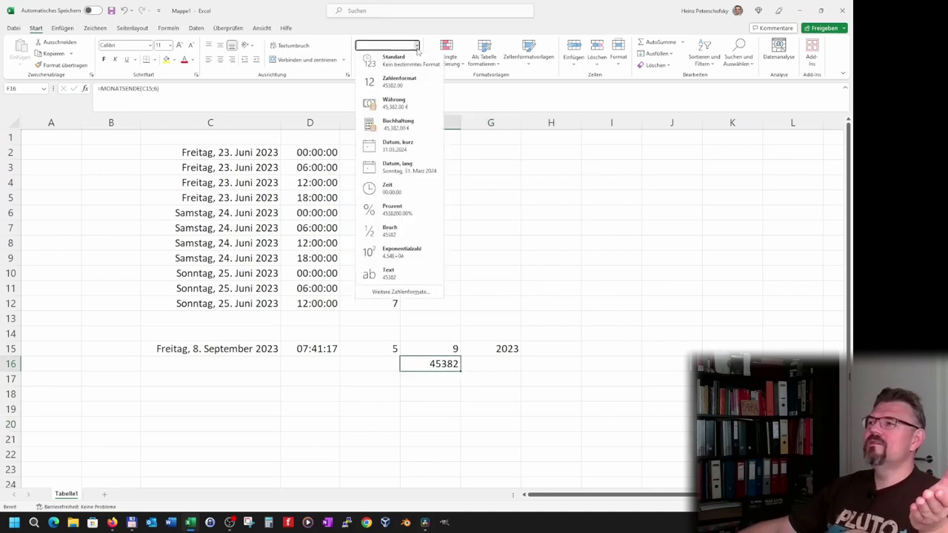
left_click(397, 149)
left_click(426, 292)
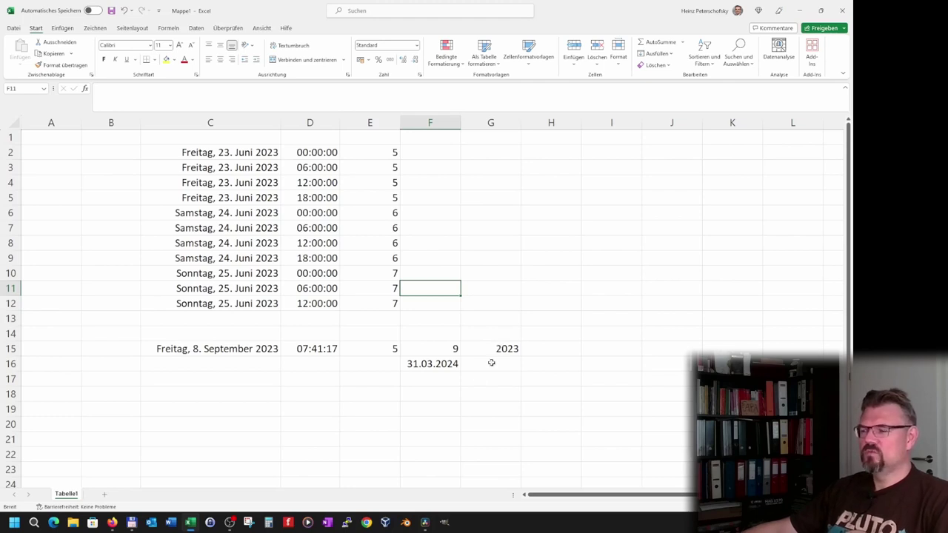
Step: Edit F16 to =MONATSENDE(C15;) so it returns 30.09.2023
left_click(407, 359)
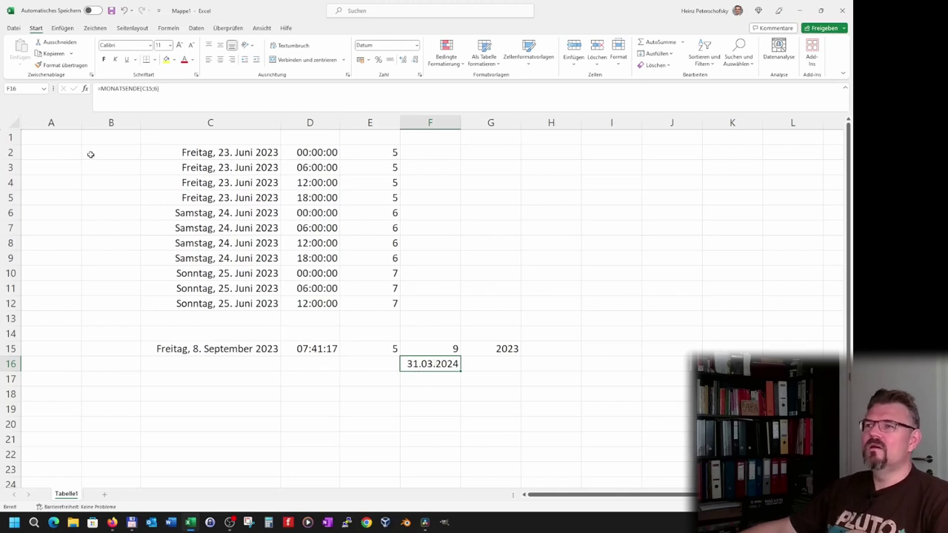
left_click(156, 90)
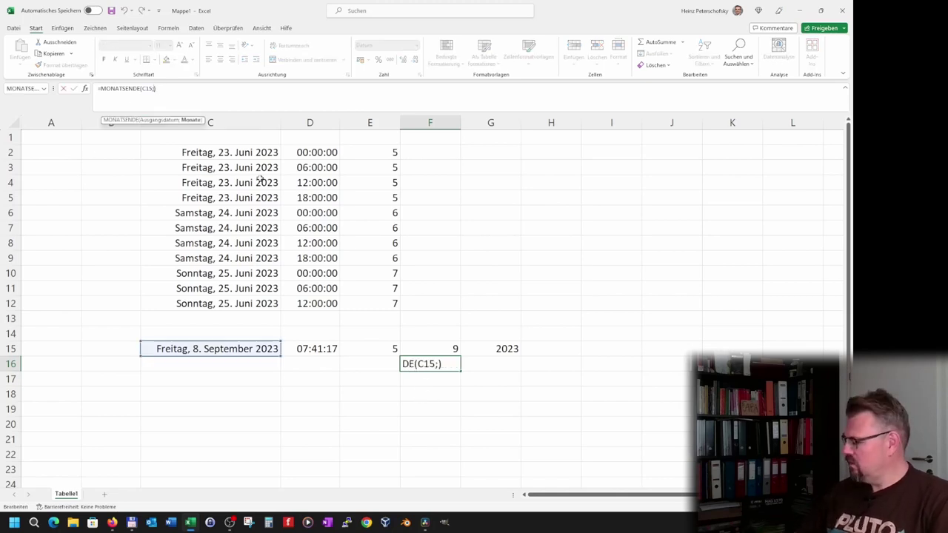
type("0")
key("Return")
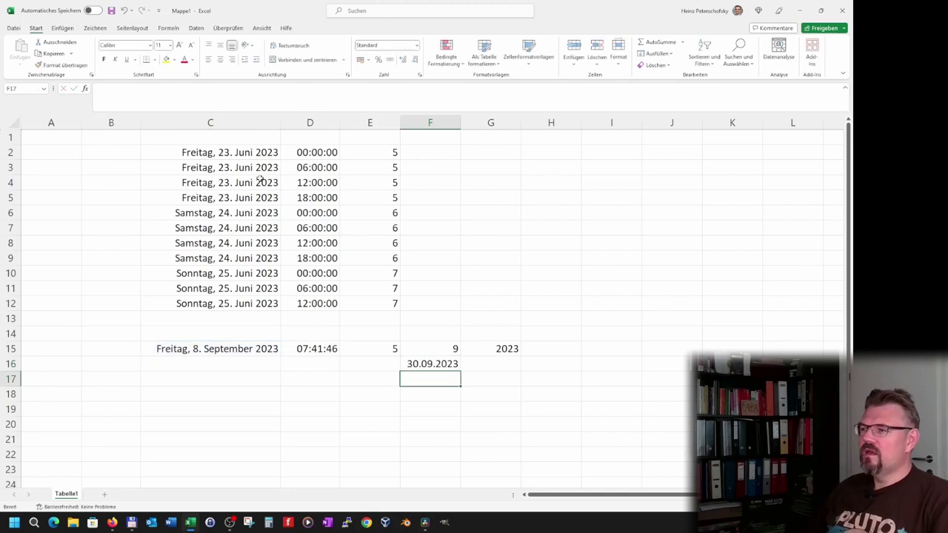